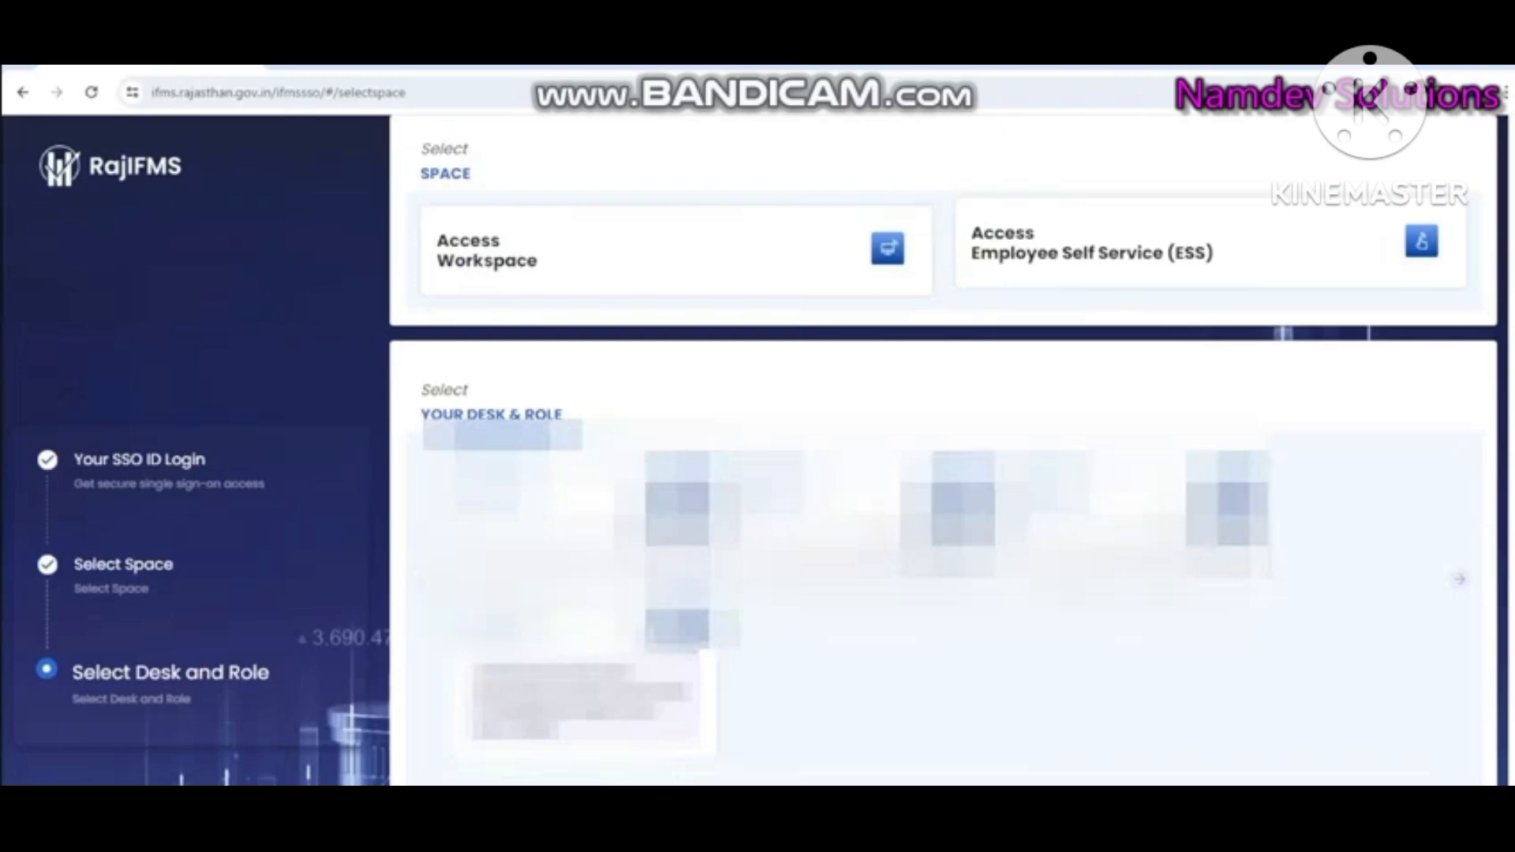
- Enter the workspace as Desk 1 with the HO role and open Employee Management from the Disbursement Engine
{"action": "scroll", "coordinate": [818, 657], "scroll_direction": "down", "scroll_amount": 1}
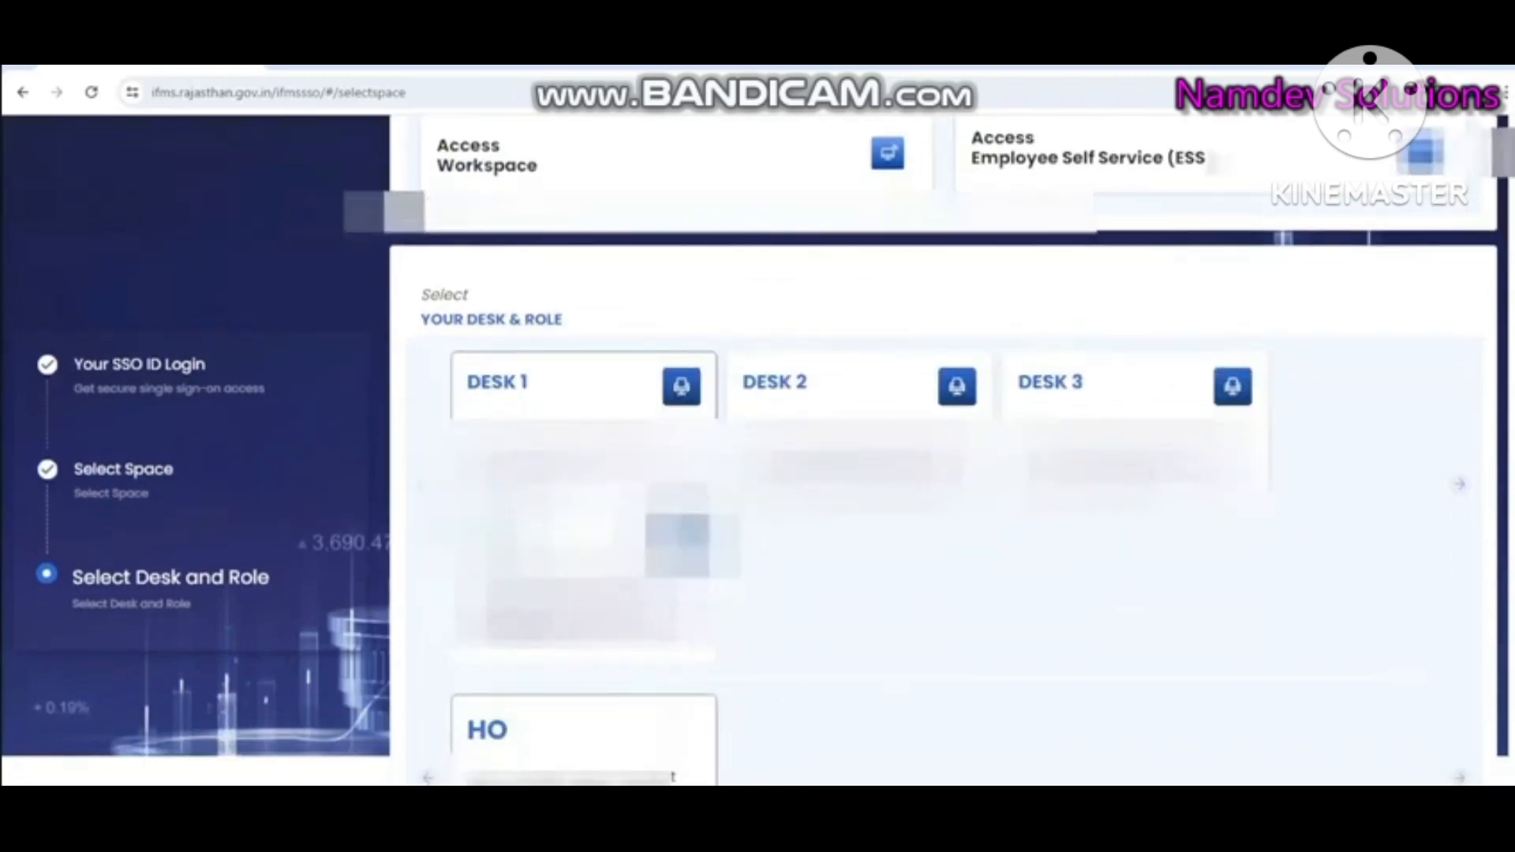
{"action": "left_click", "coordinate": [845, 779]}
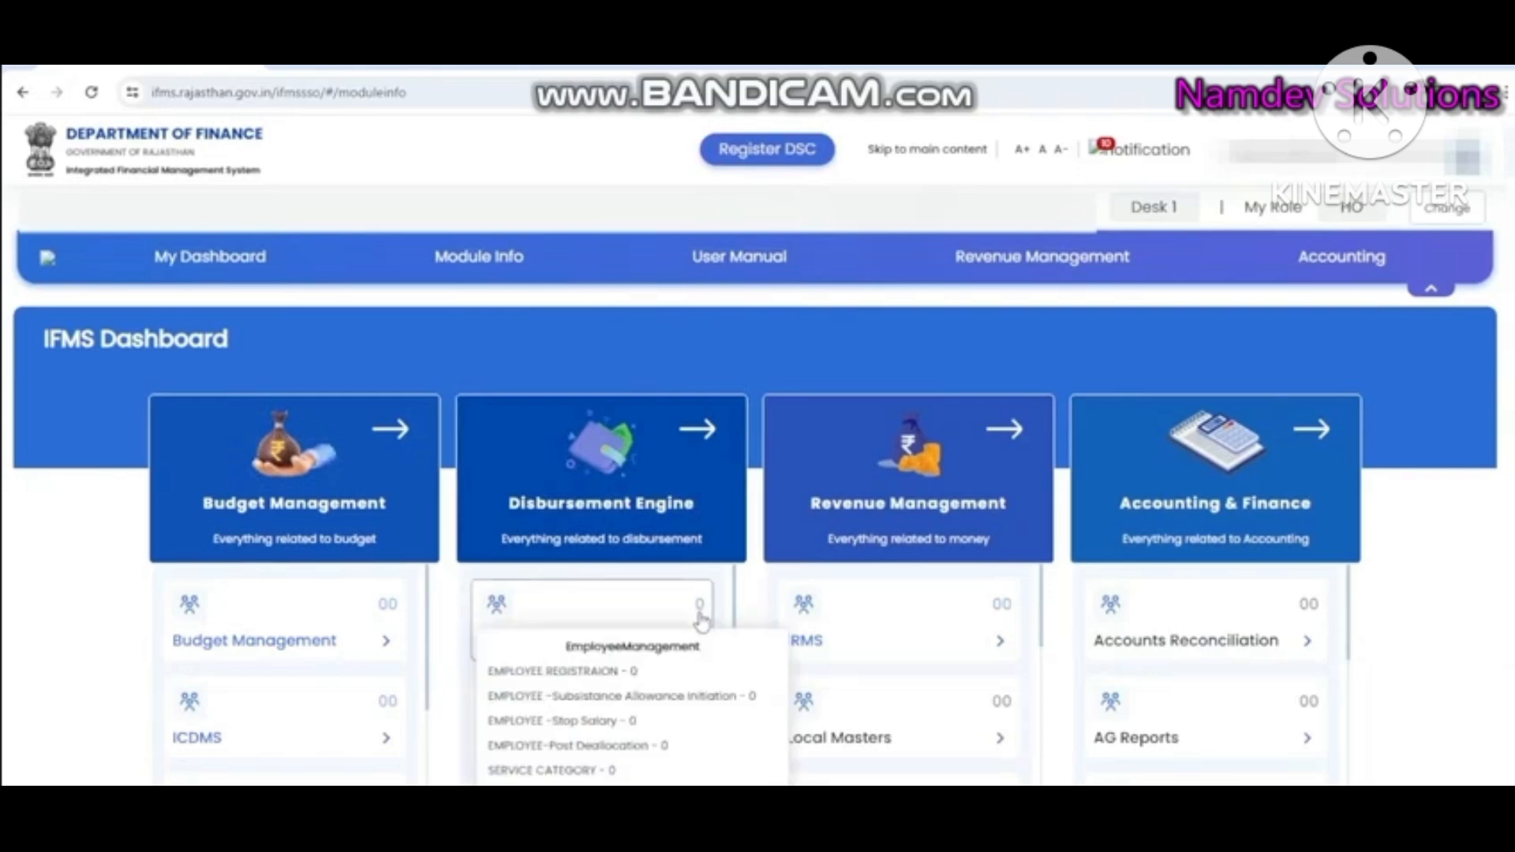
{"action": "left_click", "coordinate": [693, 646]}
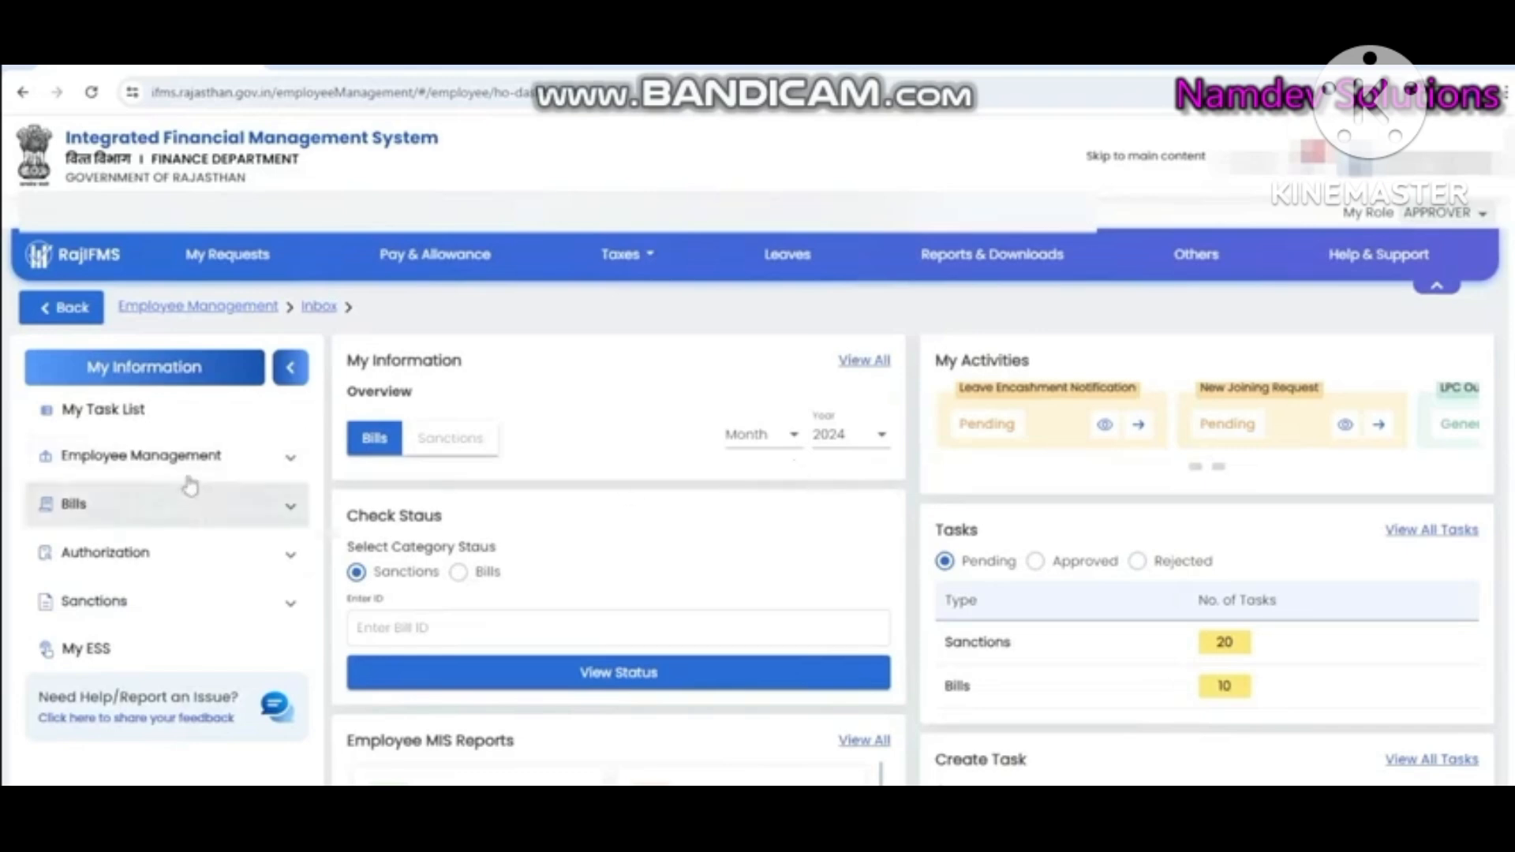
- Open the Employee Verification list within Employee Management
{"action": "left_click", "coordinate": [287, 464]}
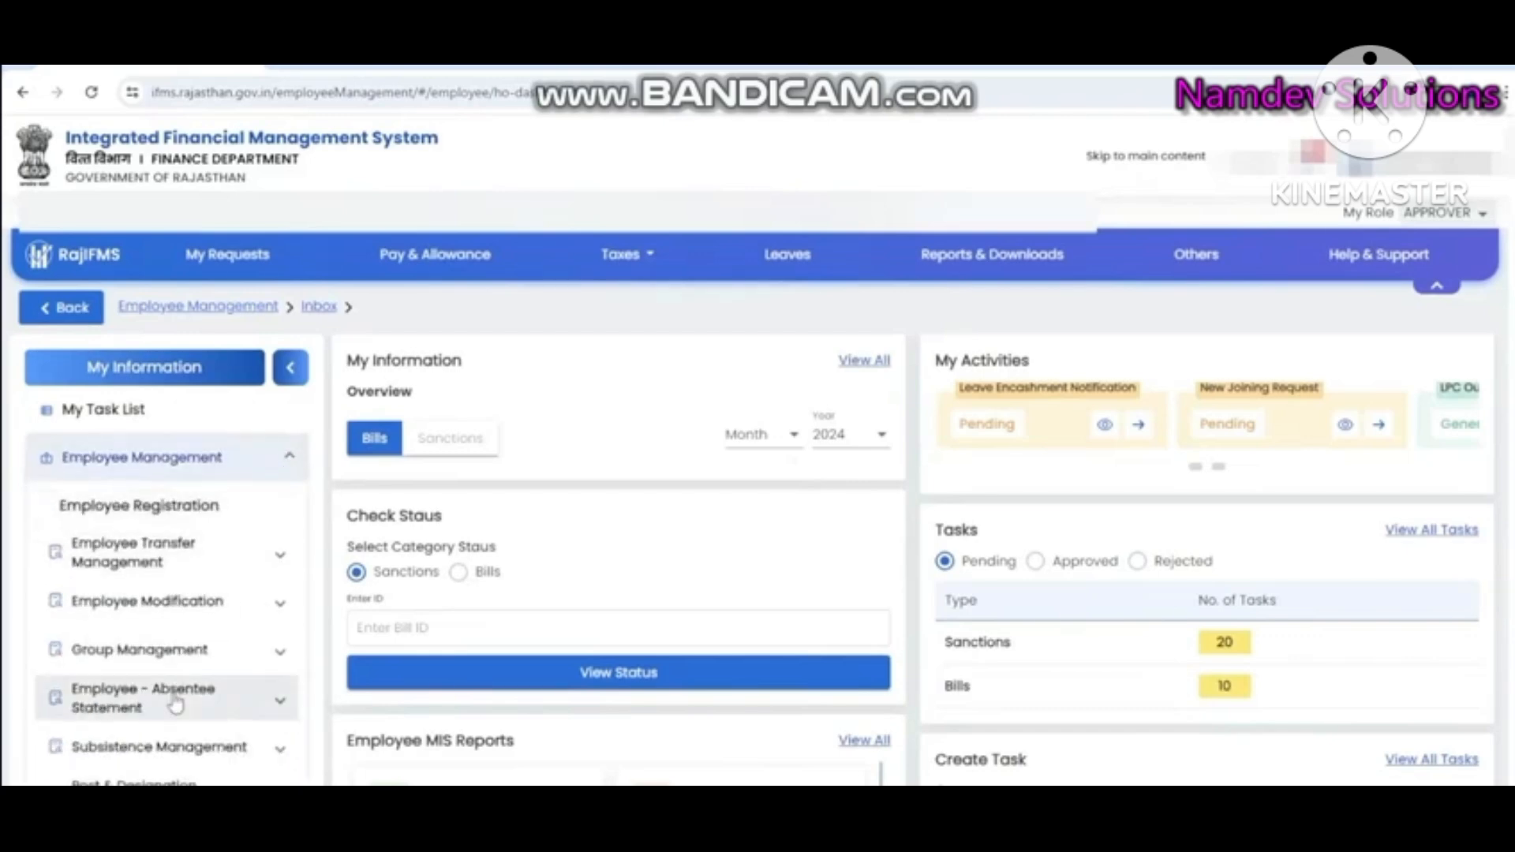
{"action": "scroll", "coordinate": [200, 688], "scroll_direction": "down", "scroll_amount": 1}
{"action": "scroll", "coordinate": [199, 689], "scroll_direction": "down", "scroll_amount": 2}
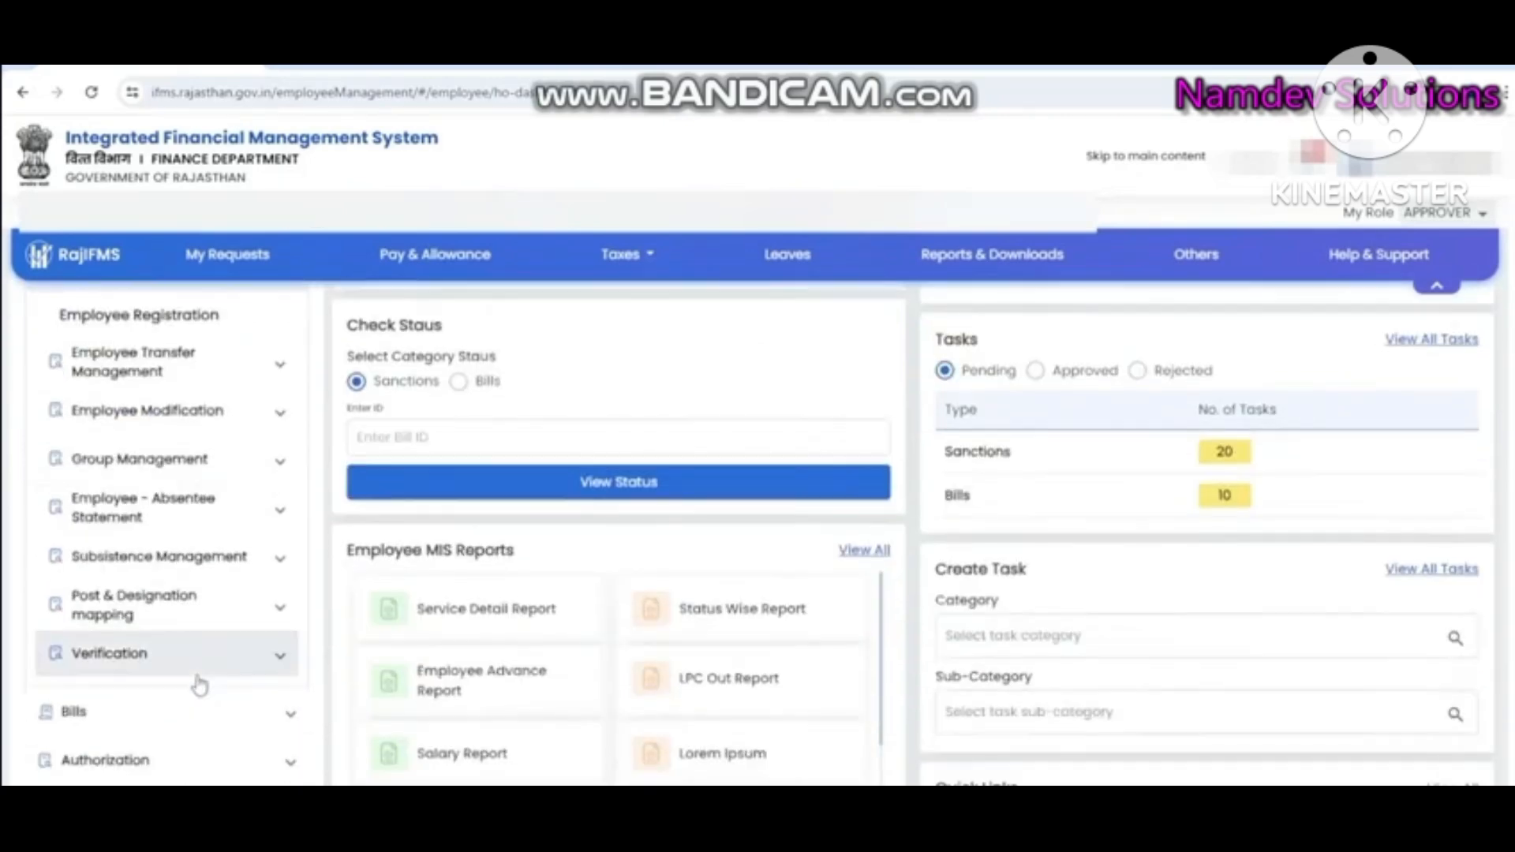
{"action": "left_click", "coordinate": [125, 659]}
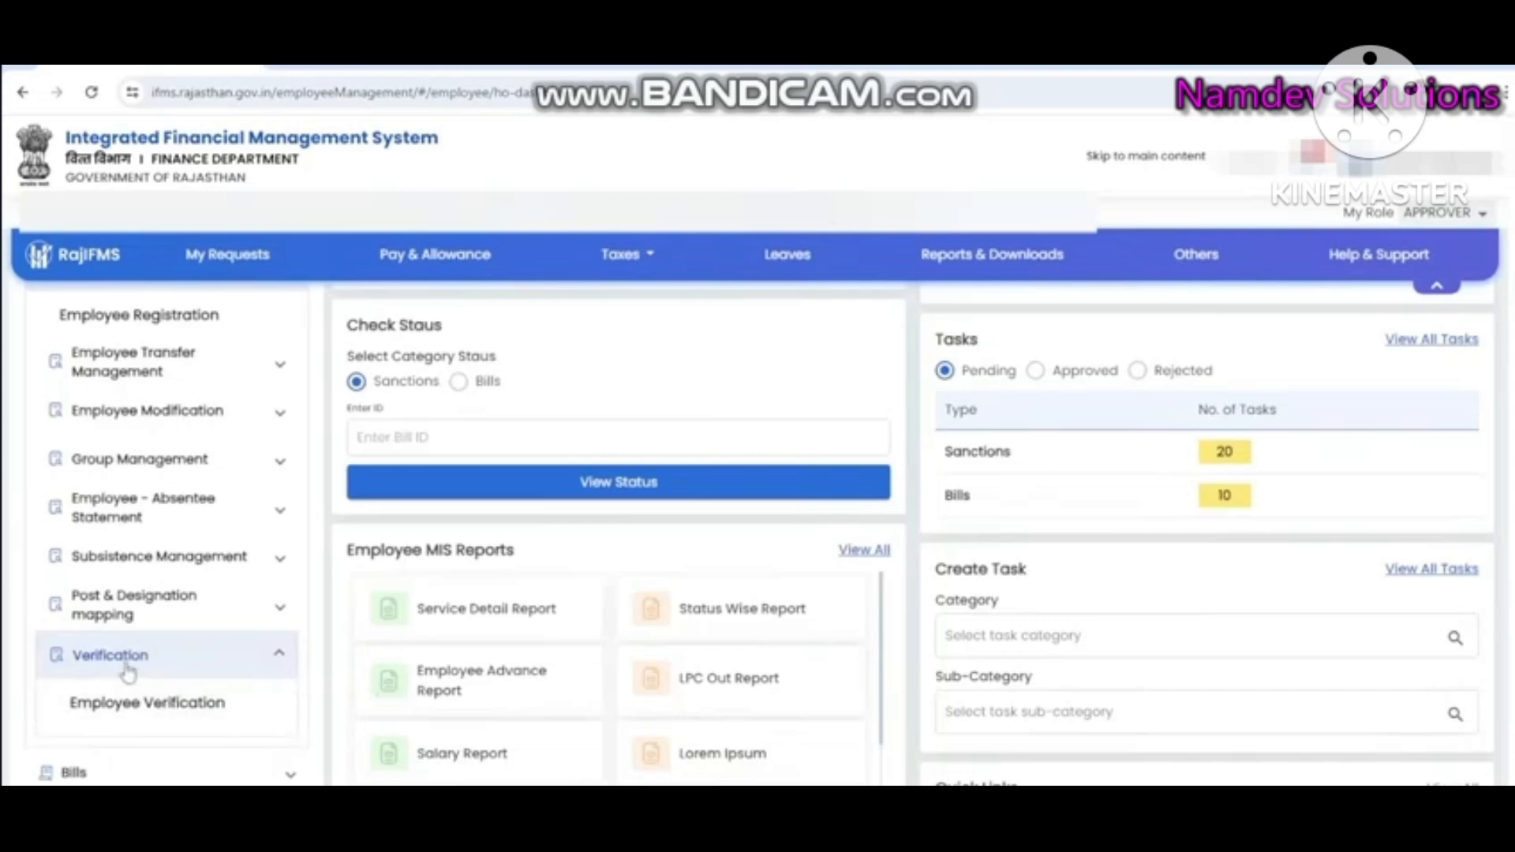
{"action": "left_click", "coordinate": [142, 710]}
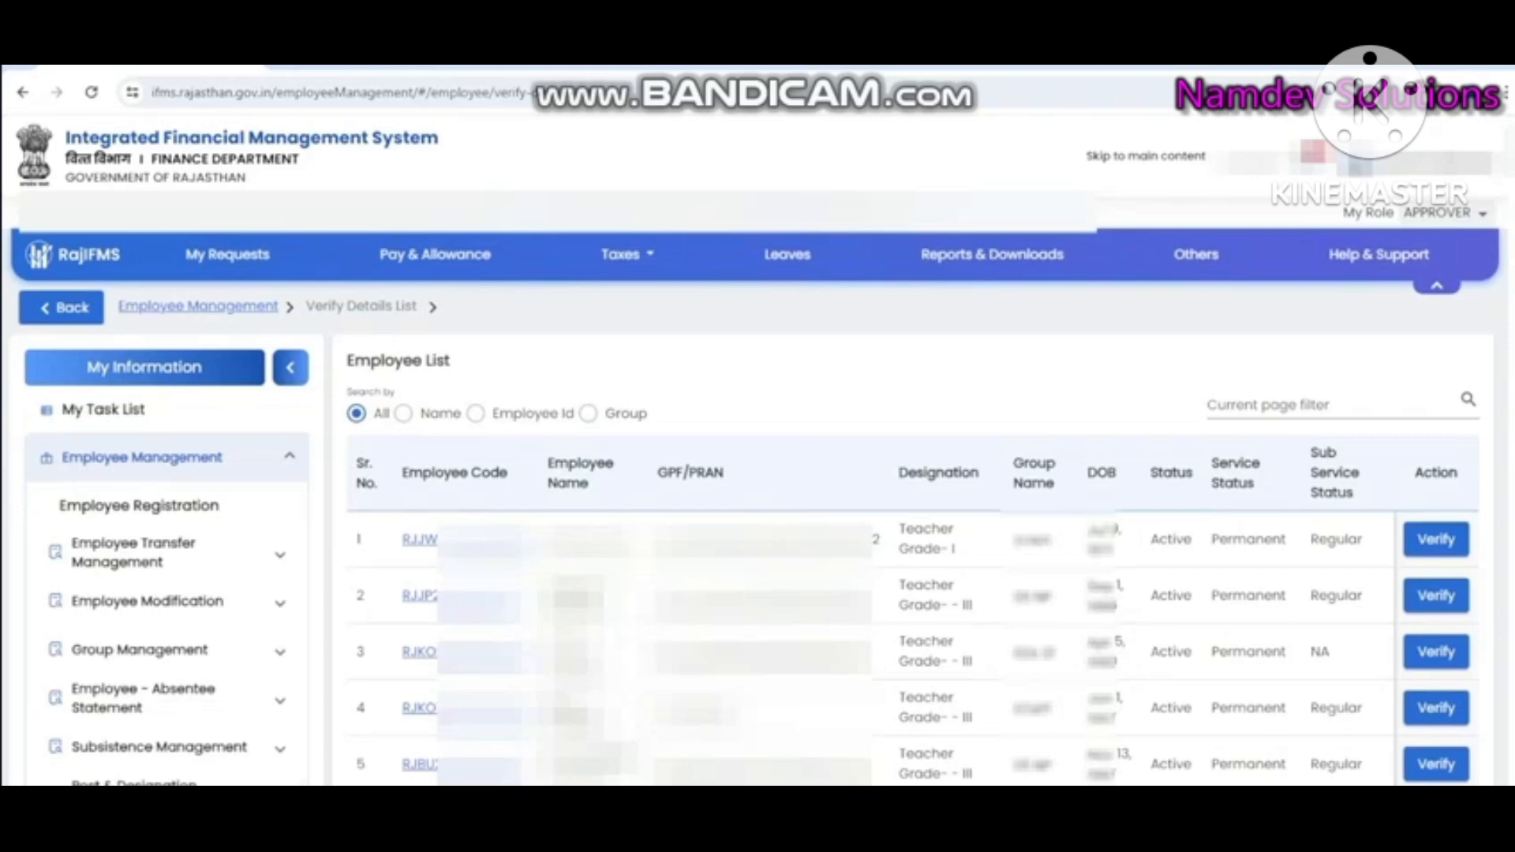
- Open the migrated details of the fifth employee in the list for verification and dismiss the OneDrive backup notification
{"action": "left_click", "coordinate": [1169, 817]}
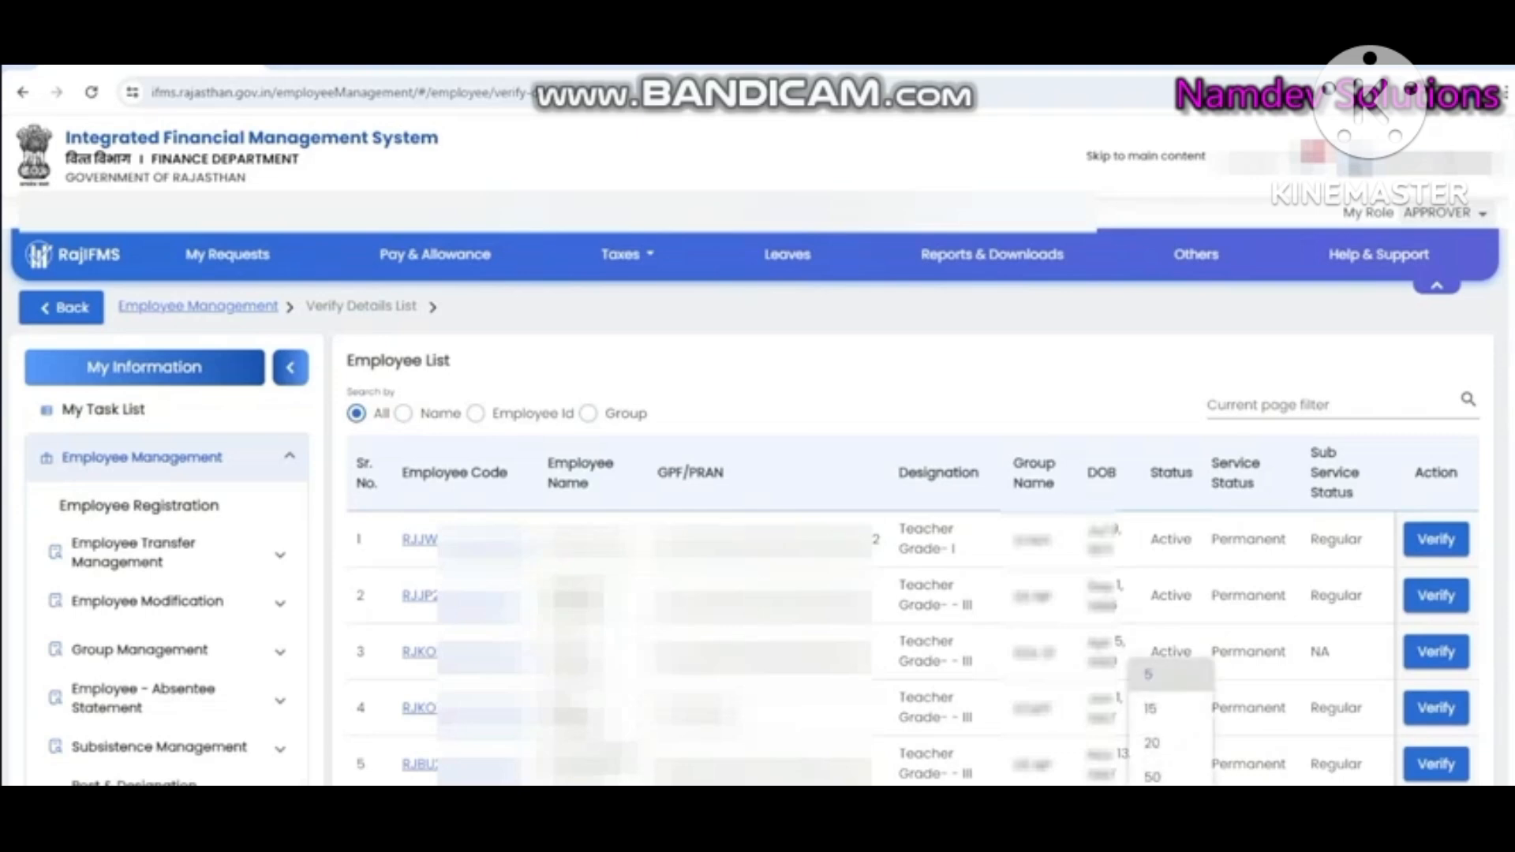
{"action": "left_click", "coordinate": [1166, 812]}
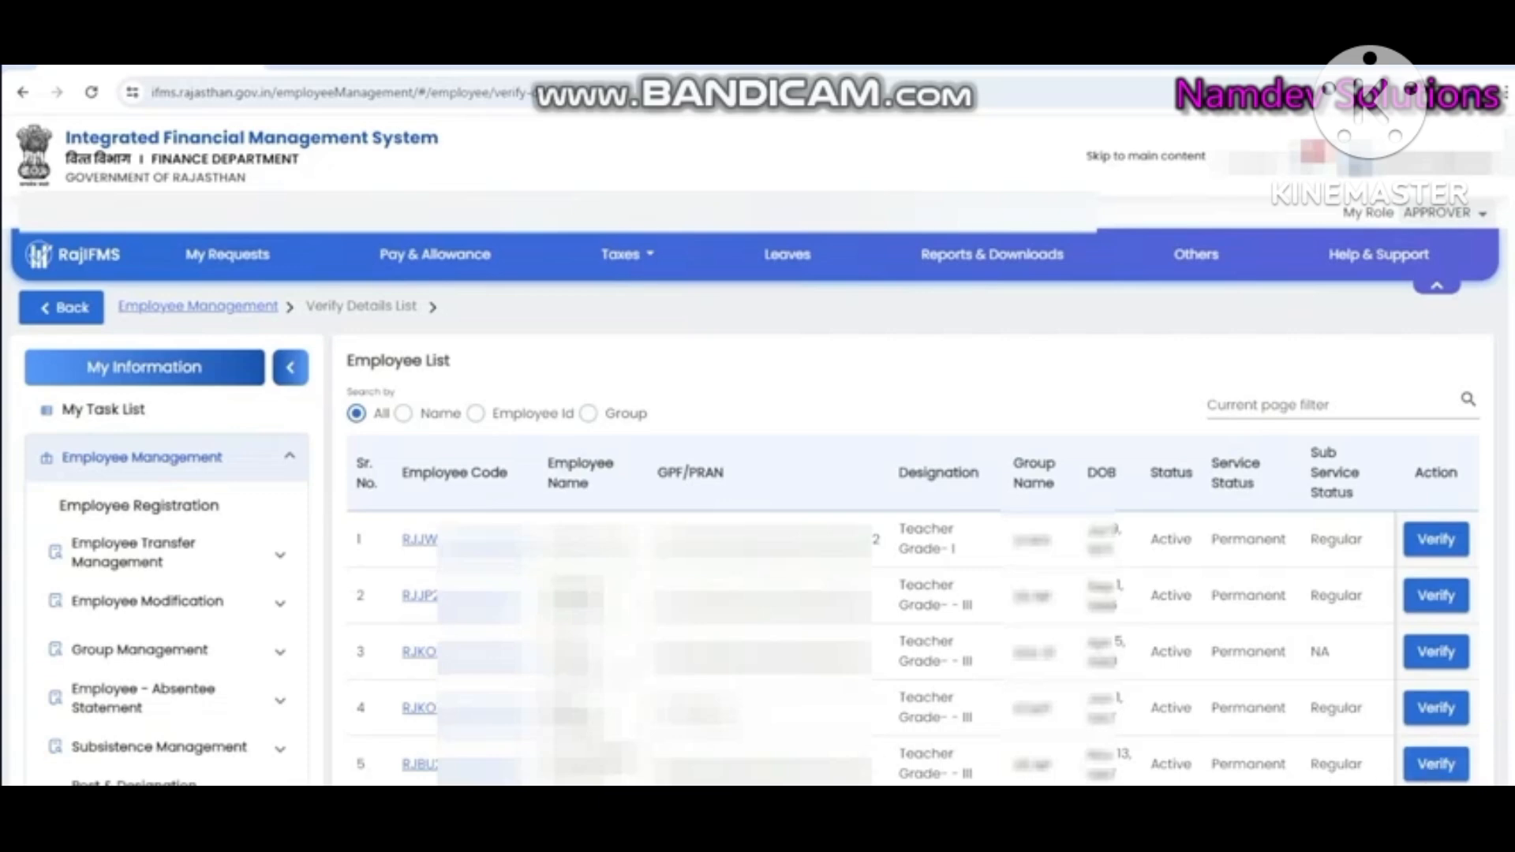
{"action": "left_click", "coordinate": [1436, 764]}
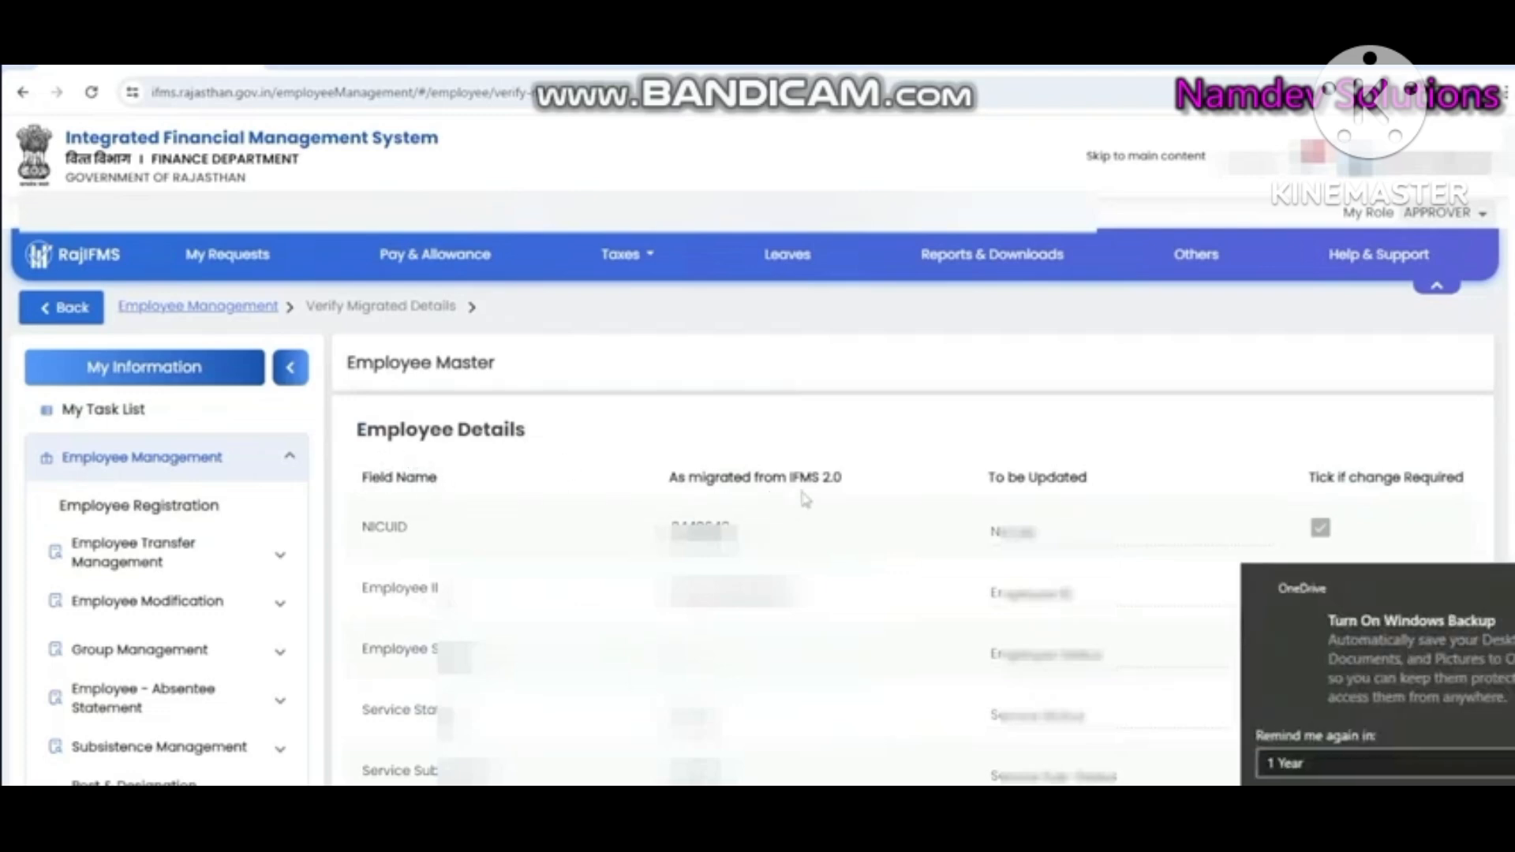
{"action": "left_click", "coordinate": [1486, 590]}
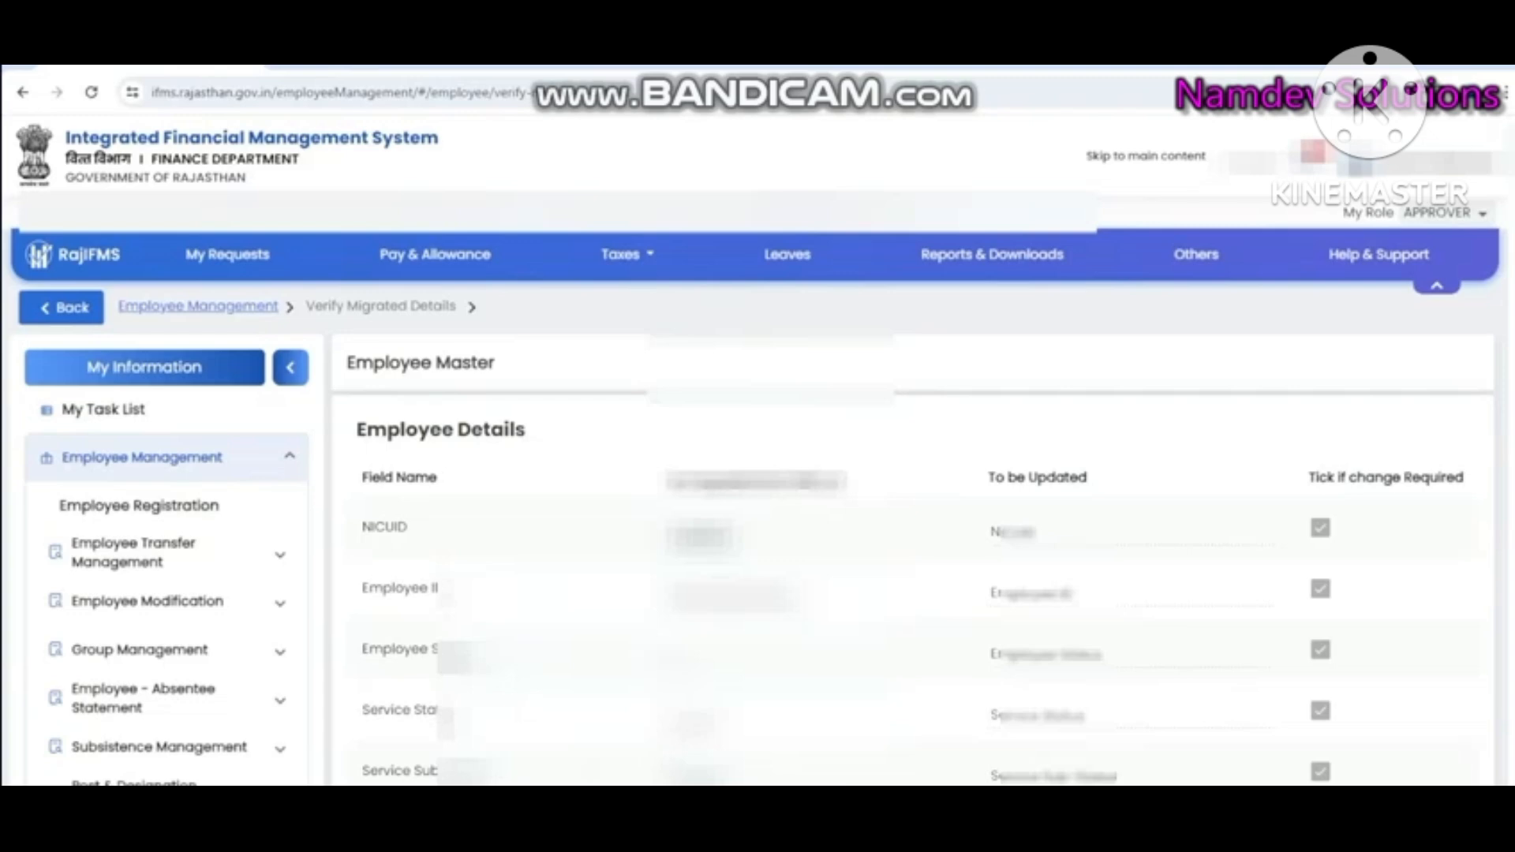
- Unmark Gender and Marital Status as requiring a change in the Personal Details section
{"action": "scroll", "coordinate": [750, 528], "scroll_direction": "down", "scroll_amount": 6}
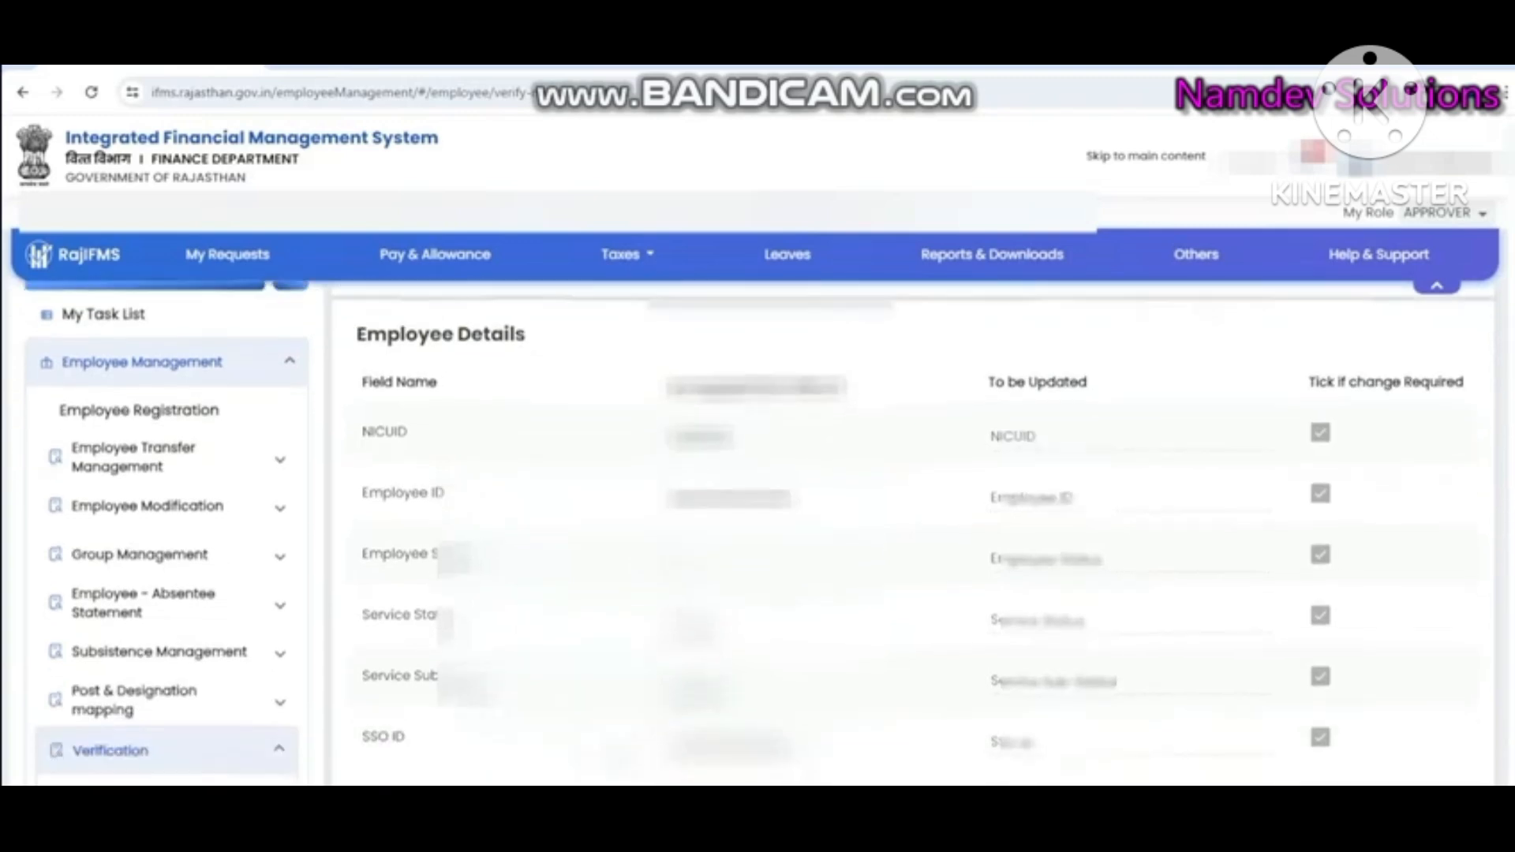
{"action": "scroll", "coordinate": [620, 750], "scroll_direction": "down", "scroll_amount": 2}
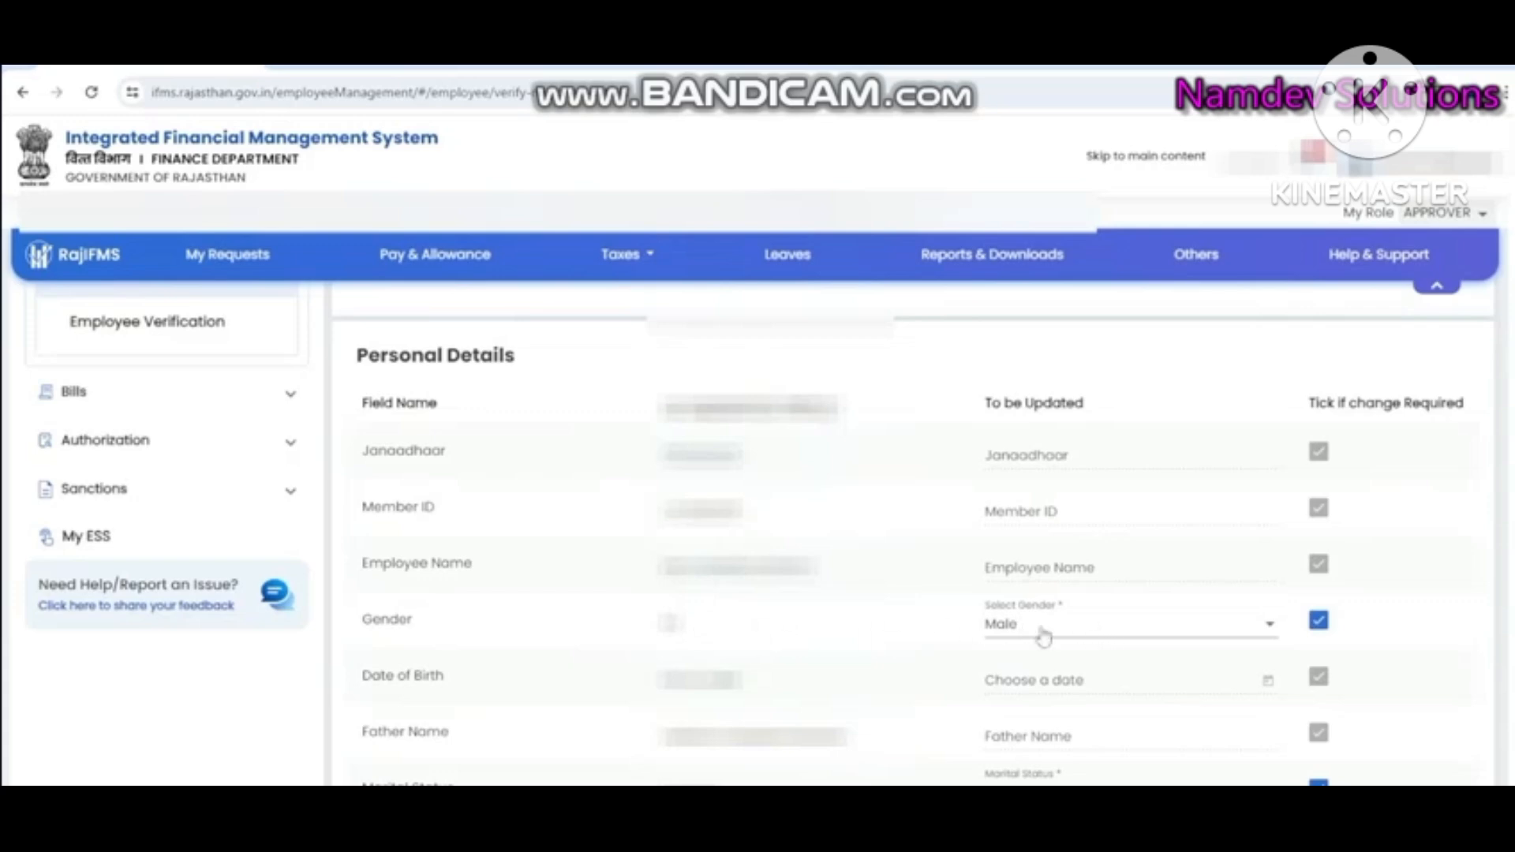
{"action": "left_click", "coordinate": [1319, 623]}
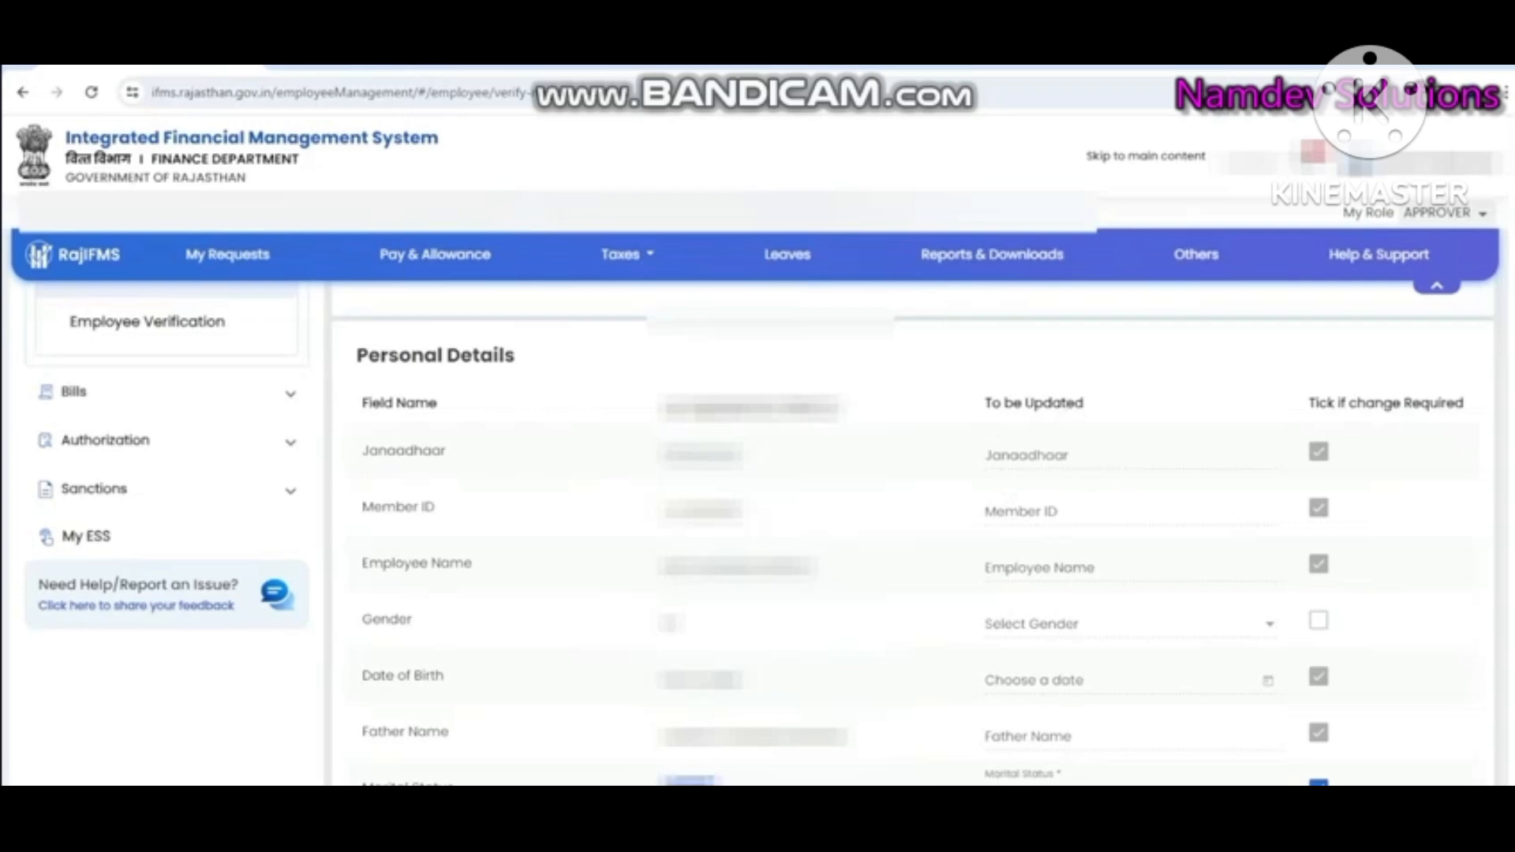
{"action": "left_click", "coordinate": [1318, 783]}
- Unmark Service Category and Service Sub-category as requiring a change in the Service Details section
{"action": "scroll", "coordinate": [1381, 778], "scroll_direction": "down", "scroll_amount": 6}
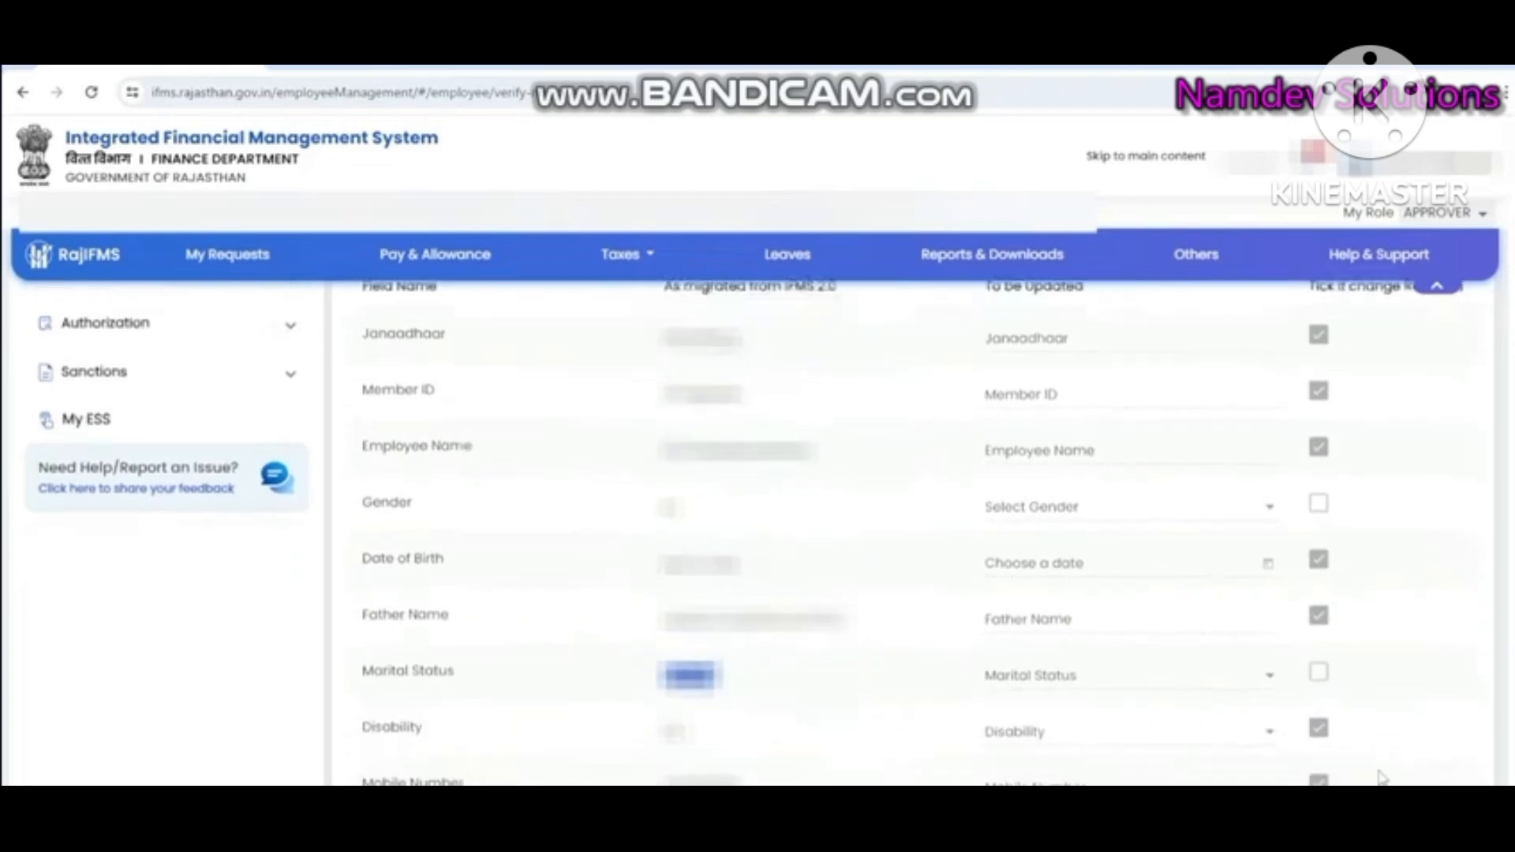
{"action": "scroll", "coordinate": [1381, 778], "scroll_direction": "down", "scroll_amount": 4}
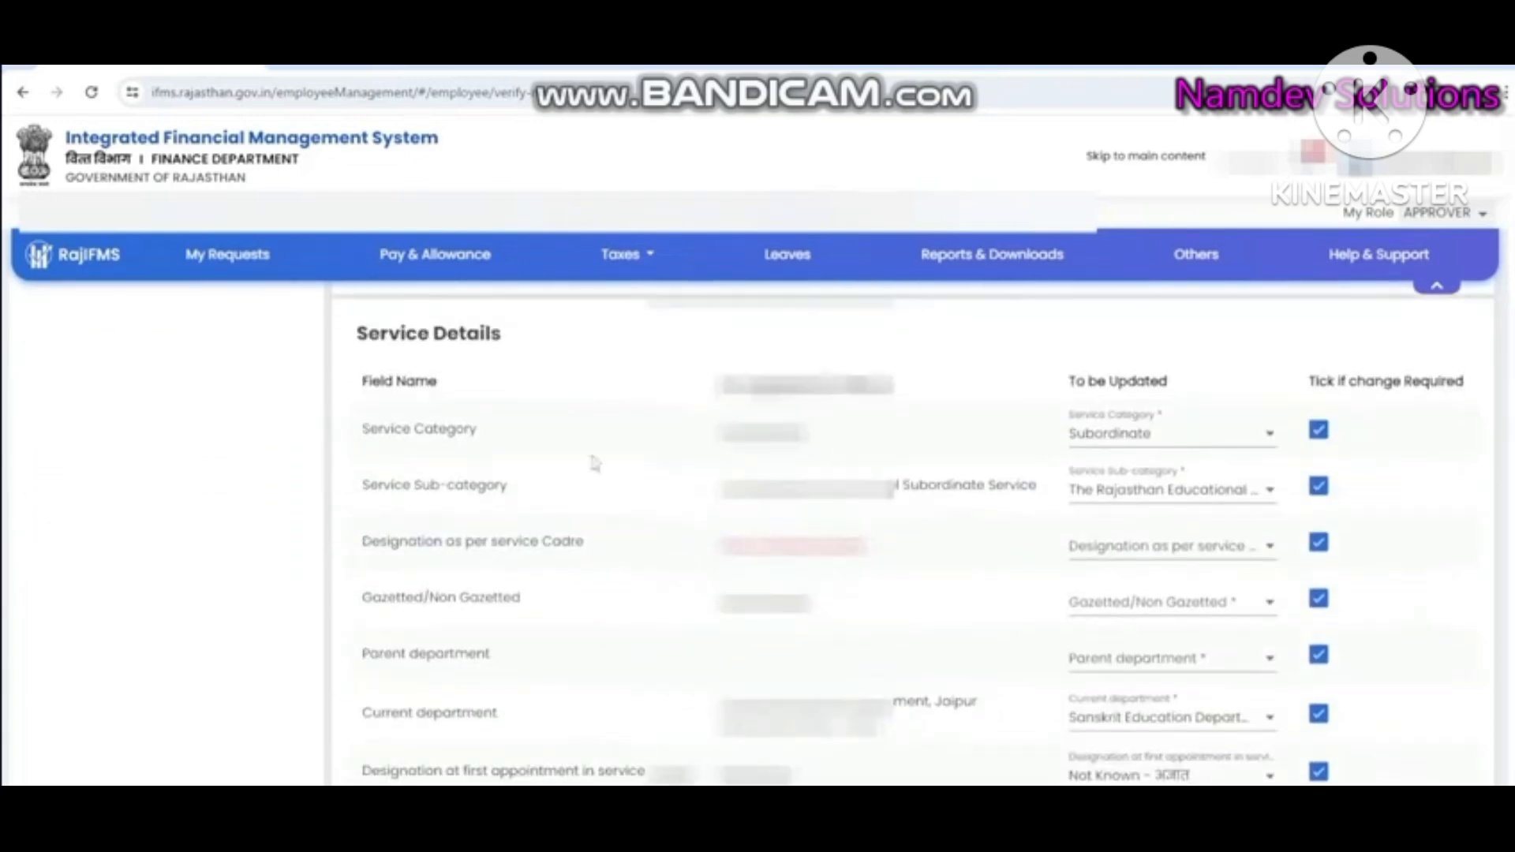
{"action": "scroll", "coordinate": [1022, 598], "scroll_direction": "down", "scroll_amount": 2}
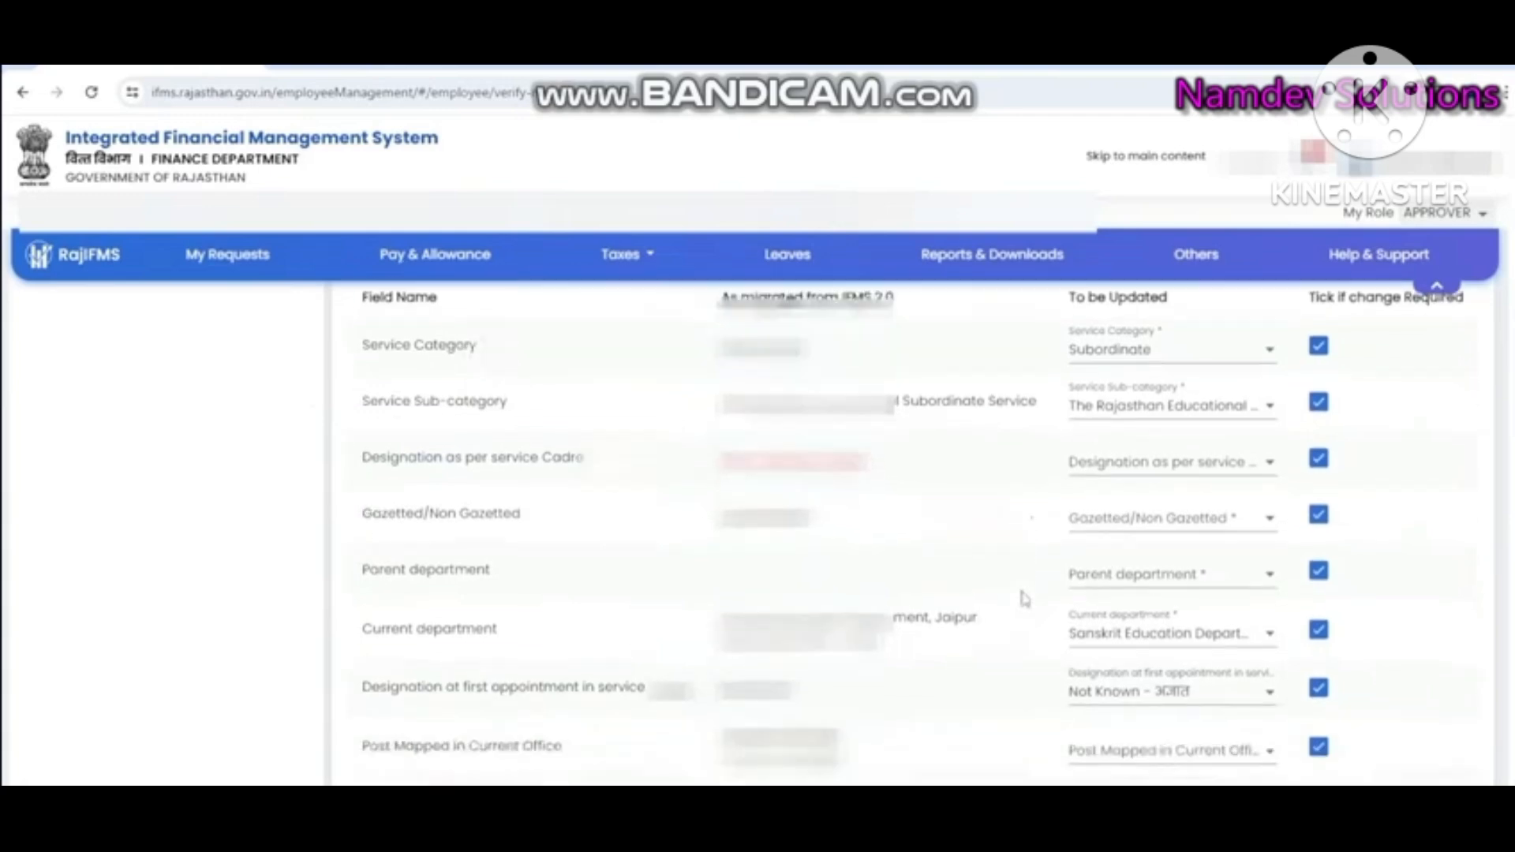
{"action": "scroll", "coordinate": [1023, 598], "scroll_direction": "down", "scroll_amount": 2}
{"action": "scroll", "coordinate": [1022, 598], "scroll_direction": "up", "scroll_amount": 3}
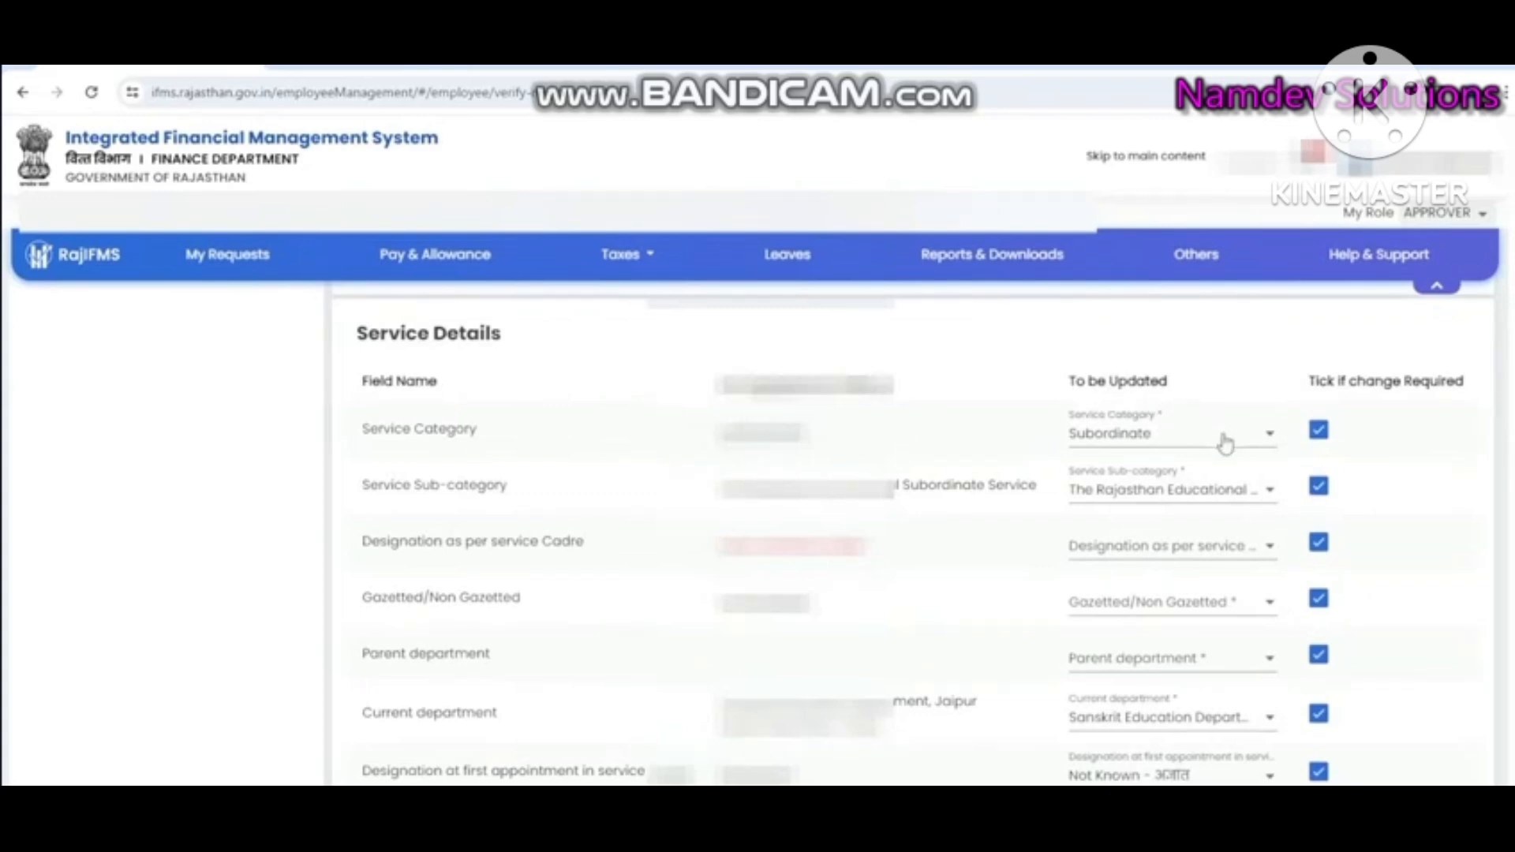
{"action": "left_click", "coordinate": [1318, 431]}
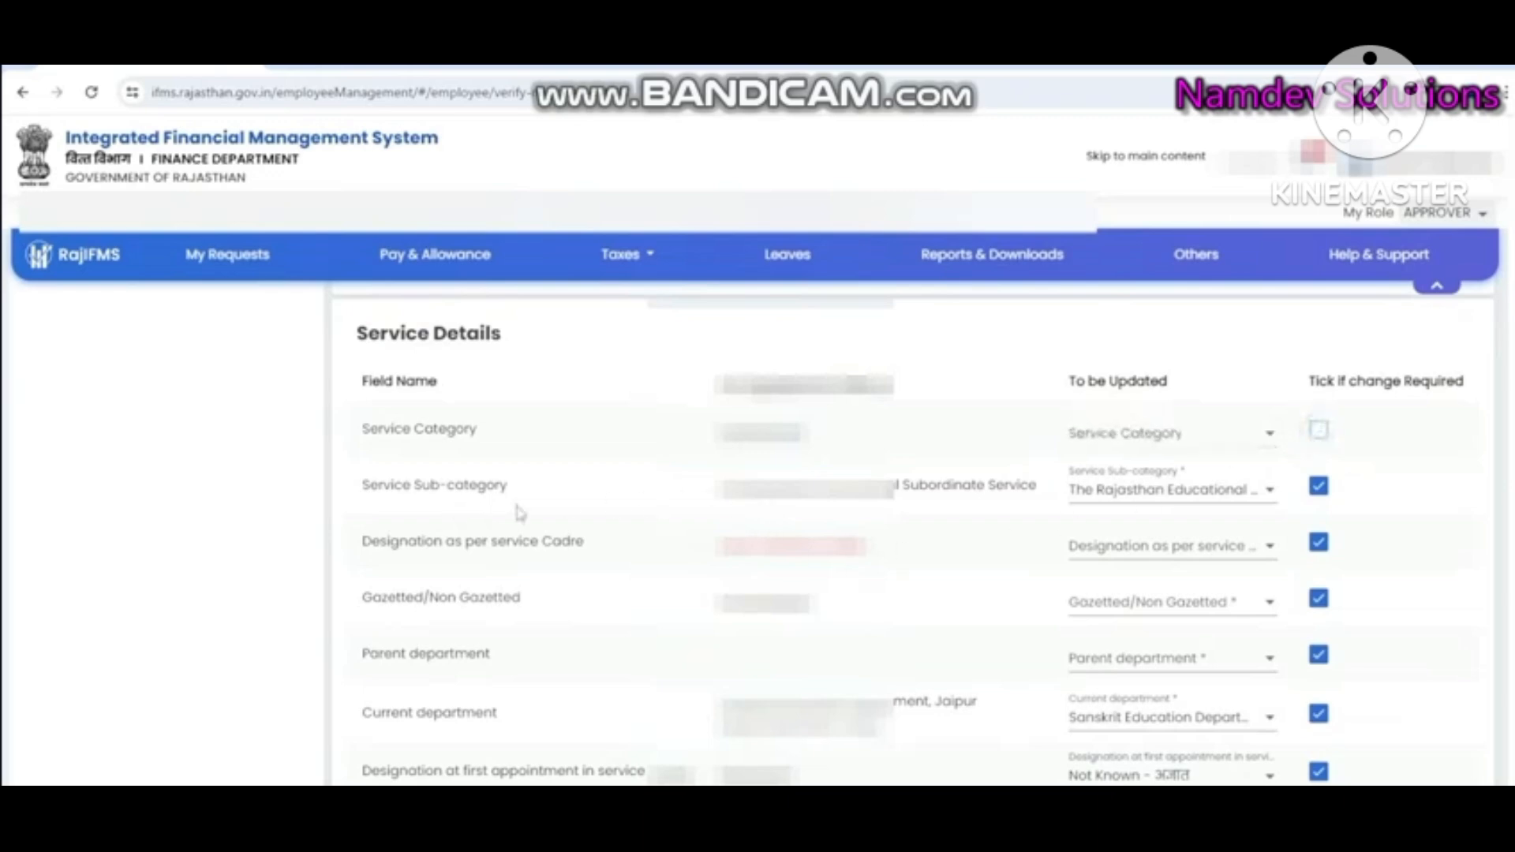
{"action": "left_click", "coordinate": [1319, 487]}
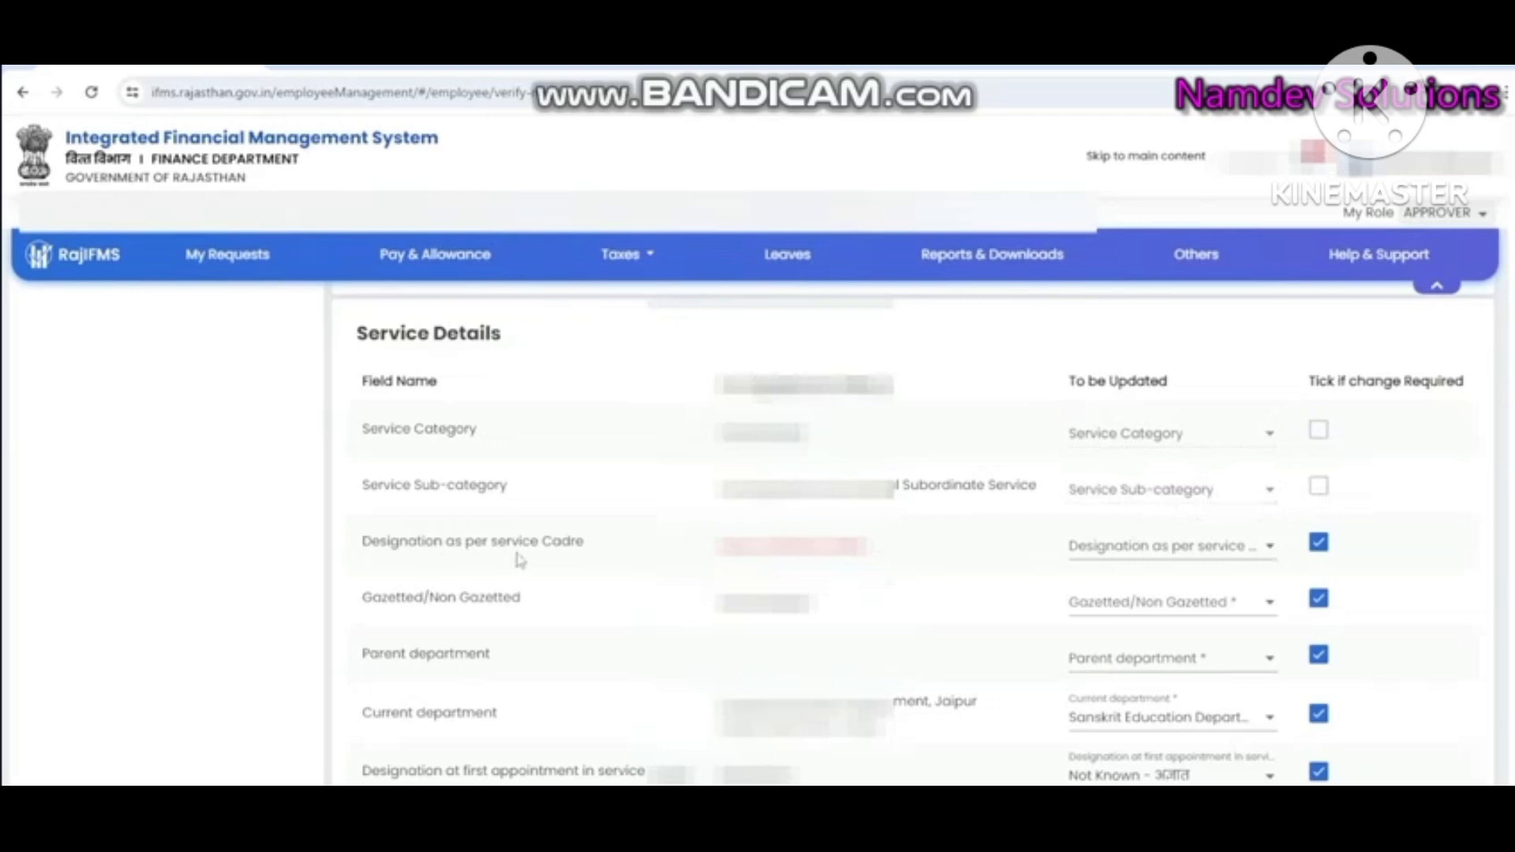
- Search the designations for "teacher" and set Designation as per service Cadre to Teacher
{"action": "left_click", "coordinate": [1270, 552]}
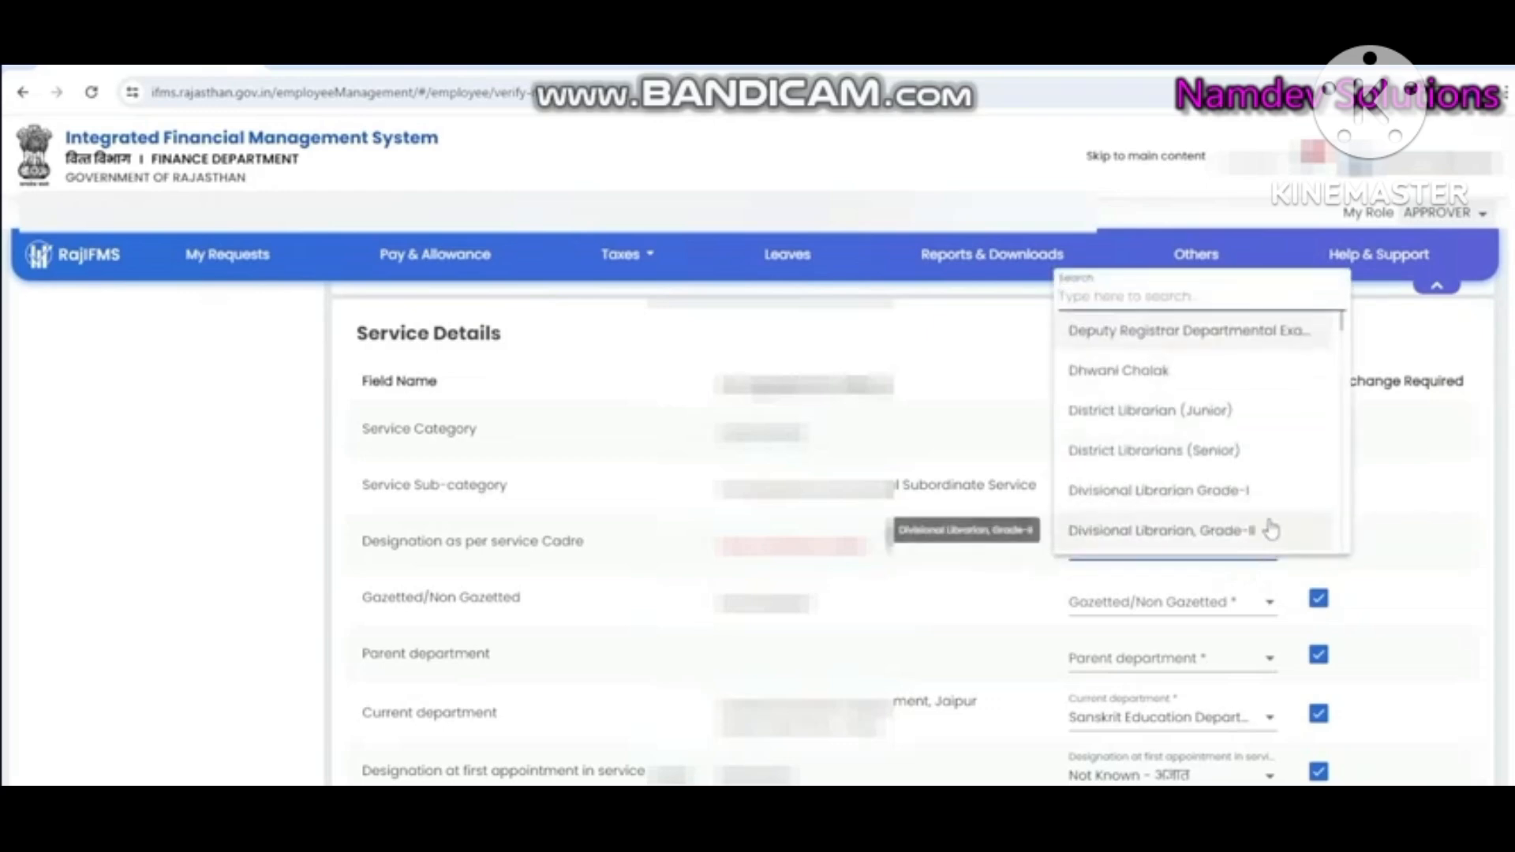
{"action": "type", "text": "teacher"}
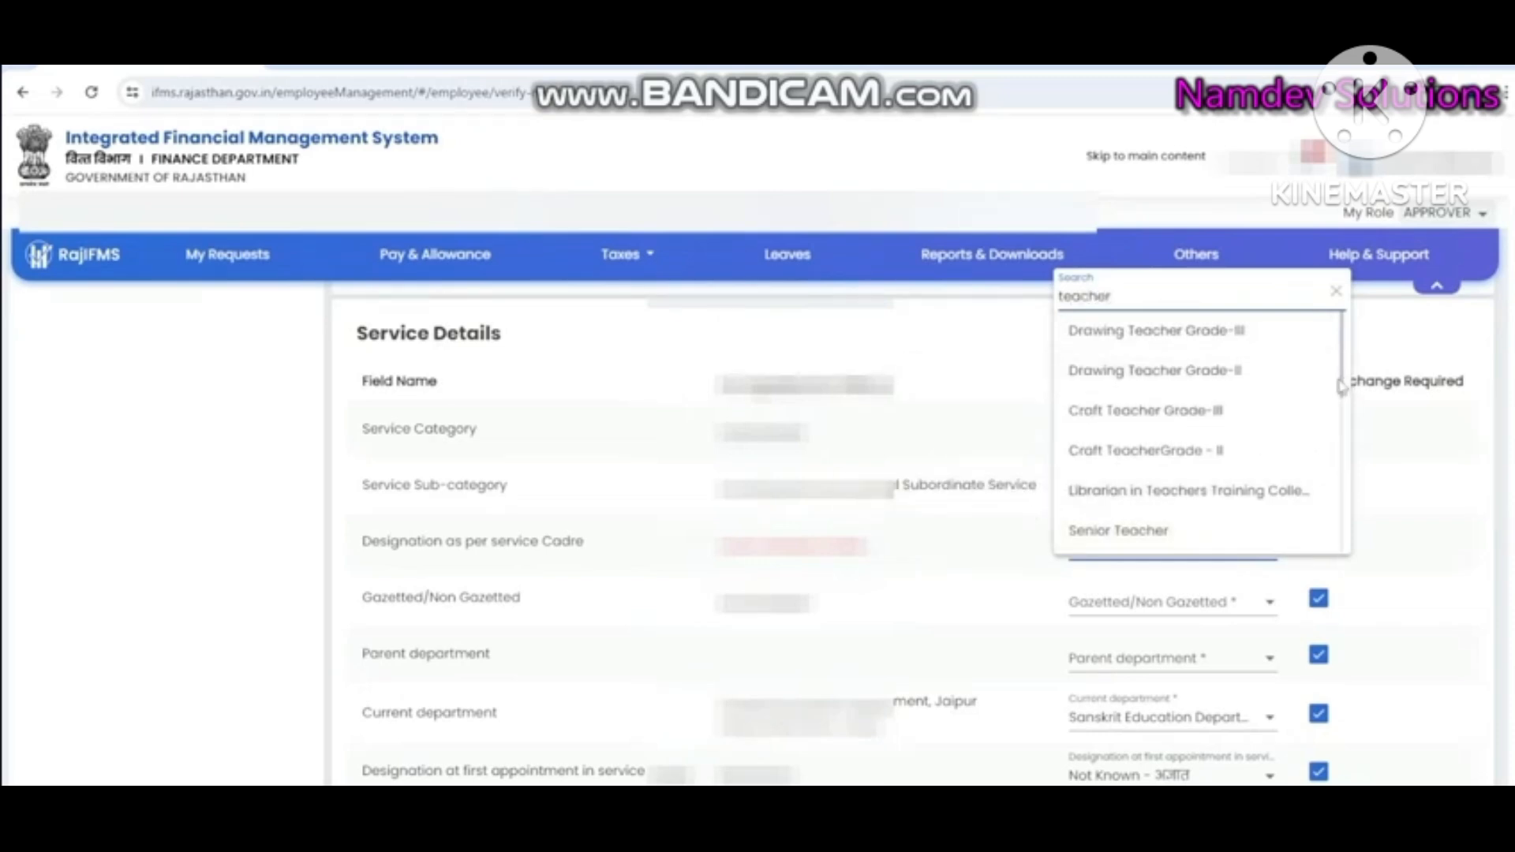
{"action": "scroll", "coordinate": [1345, 400], "scroll_direction": "down", "scroll_amount": 1}
{"action": "scroll", "coordinate": [1346, 401], "scroll_direction": "up", "scroll_amount": 1}
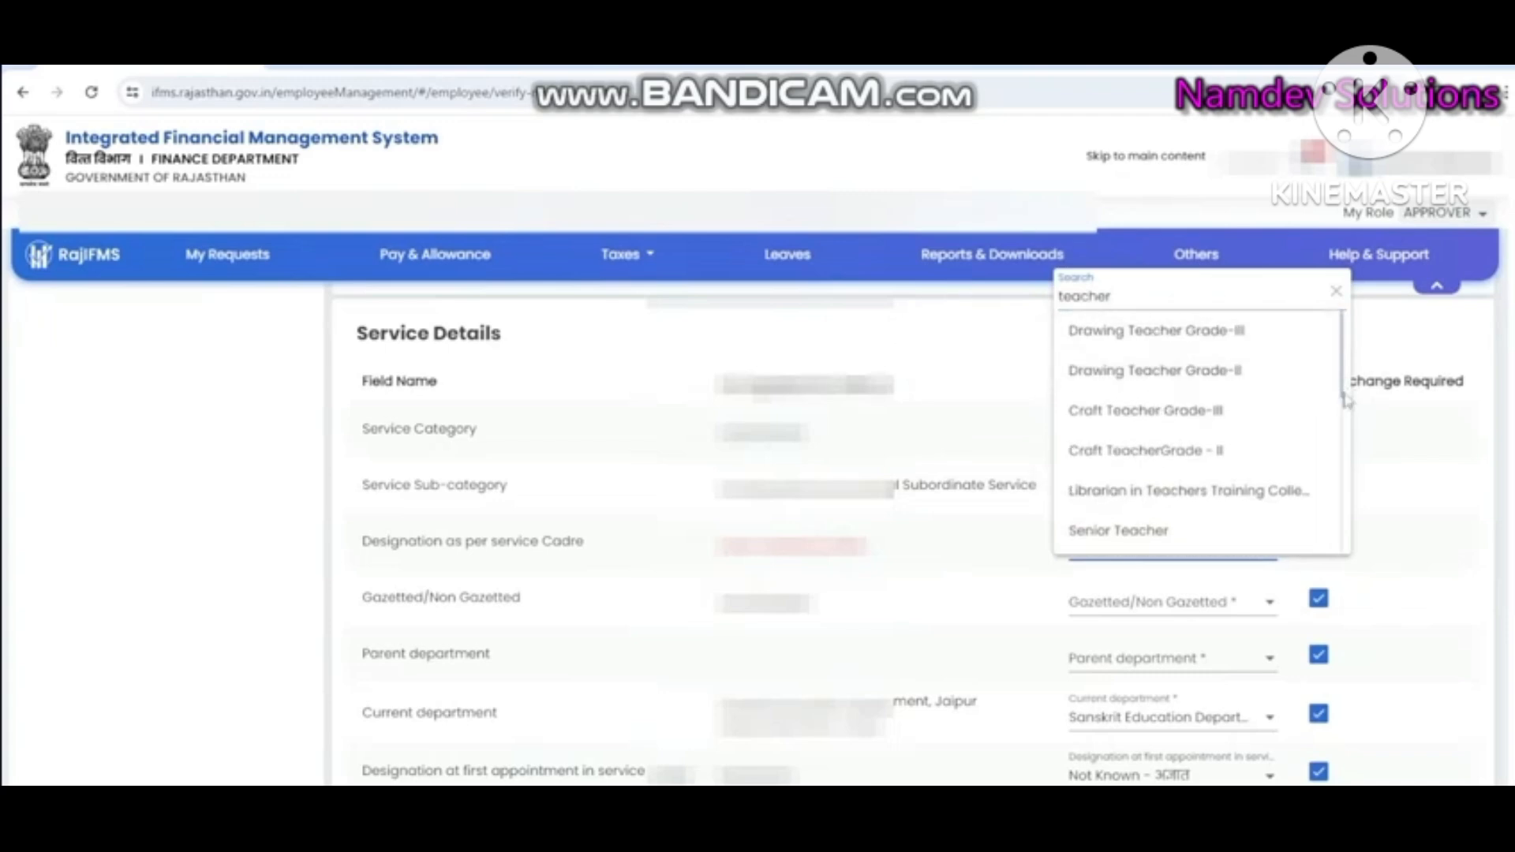
{"action": "scroll", "coordinate": [1345, 401], "scroll_direction": "down", "scroll_amount": 5}
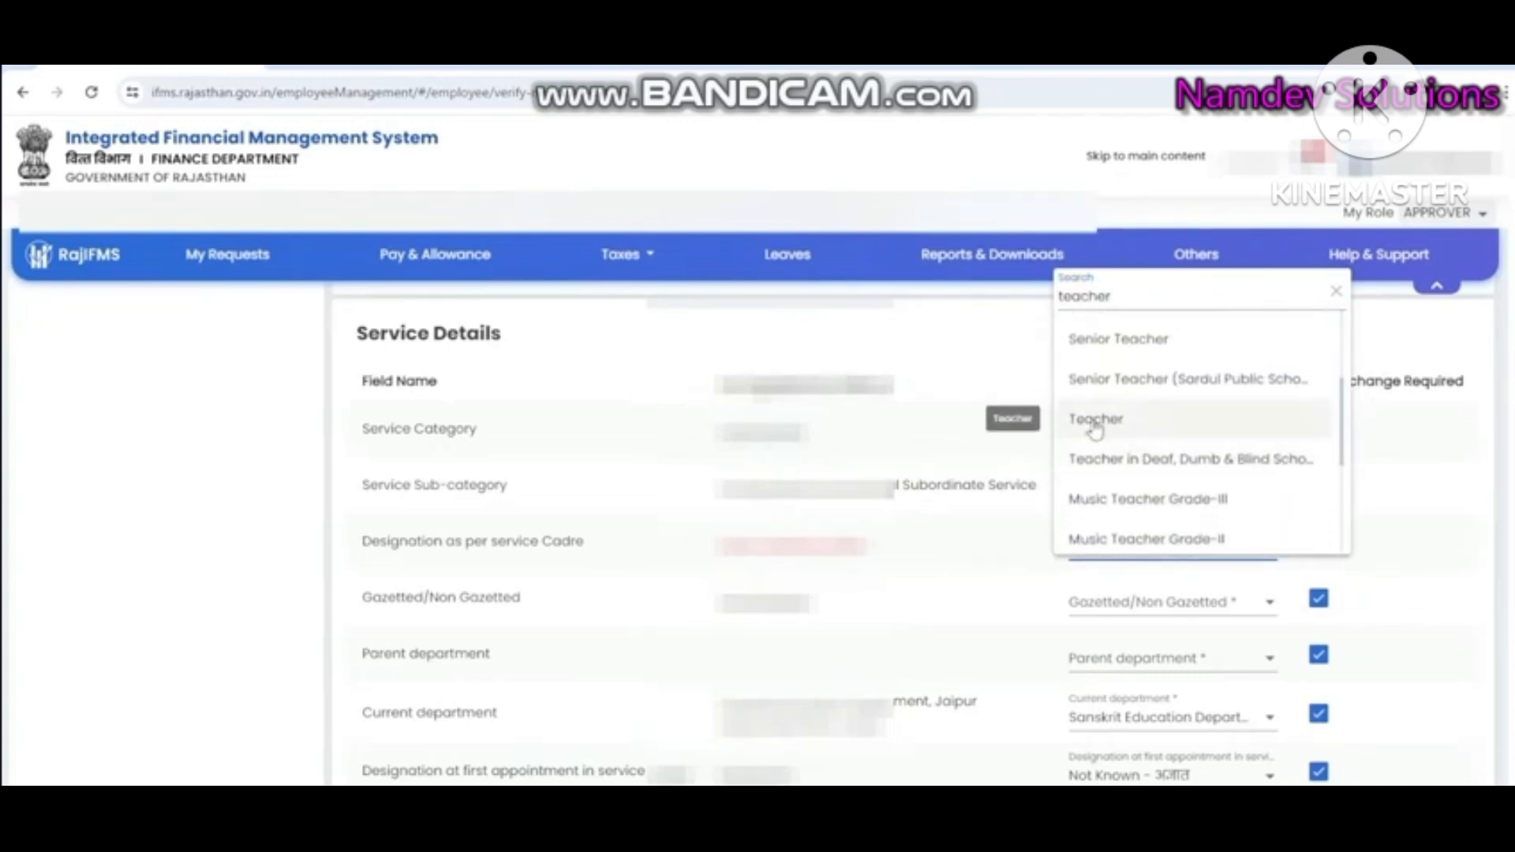
{"action": "left_click", "coordinate": [1097, 426]}
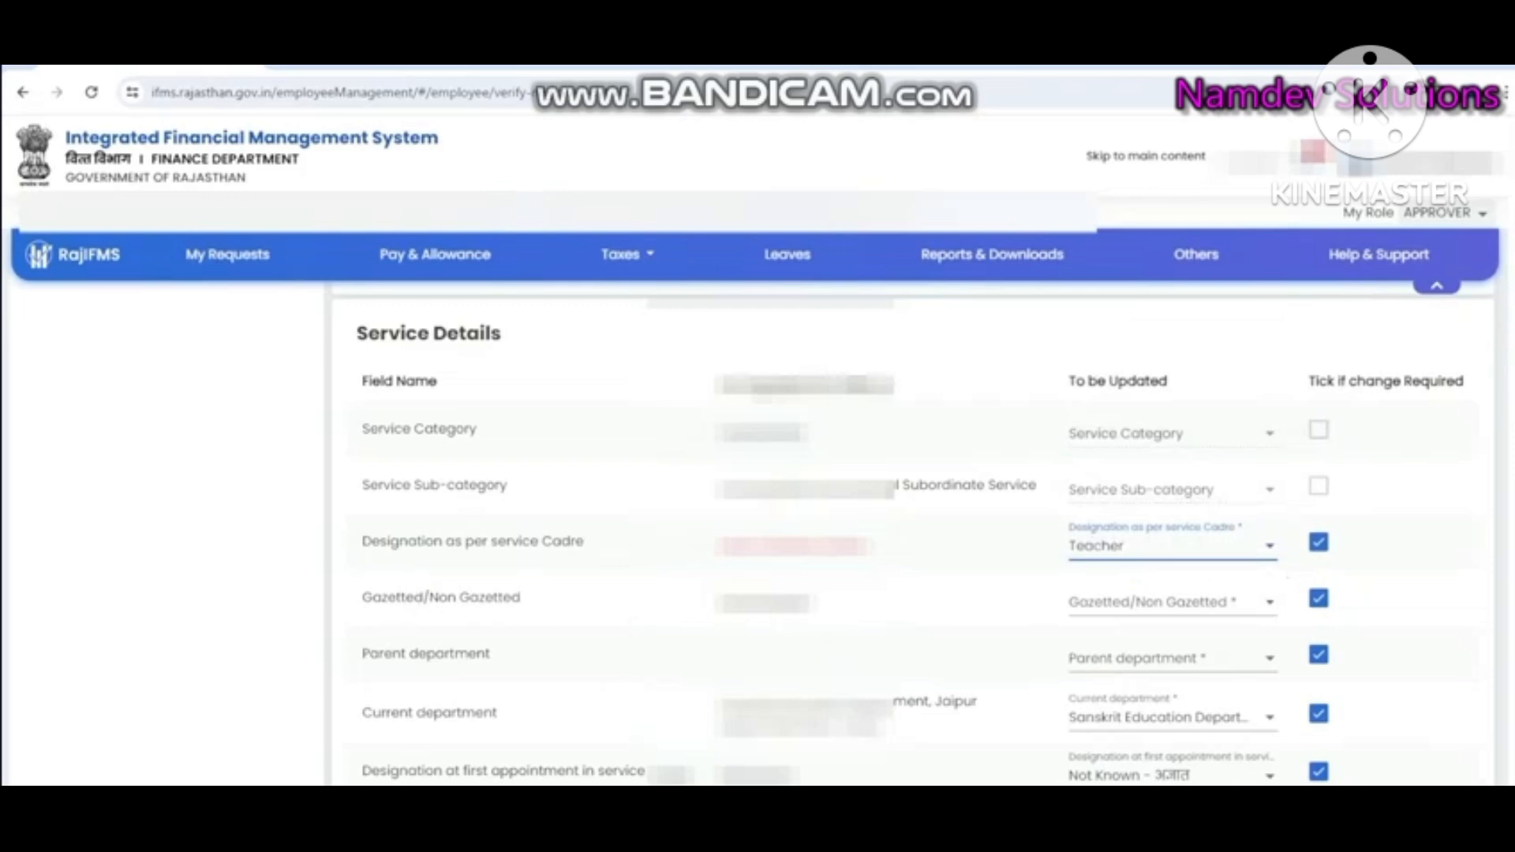
- Unmark Gazetted/Non Gazetted, Parent department and Current department as requiring a change in Service Details
{"action": "left_click", "coordinate": [1319, 601]}
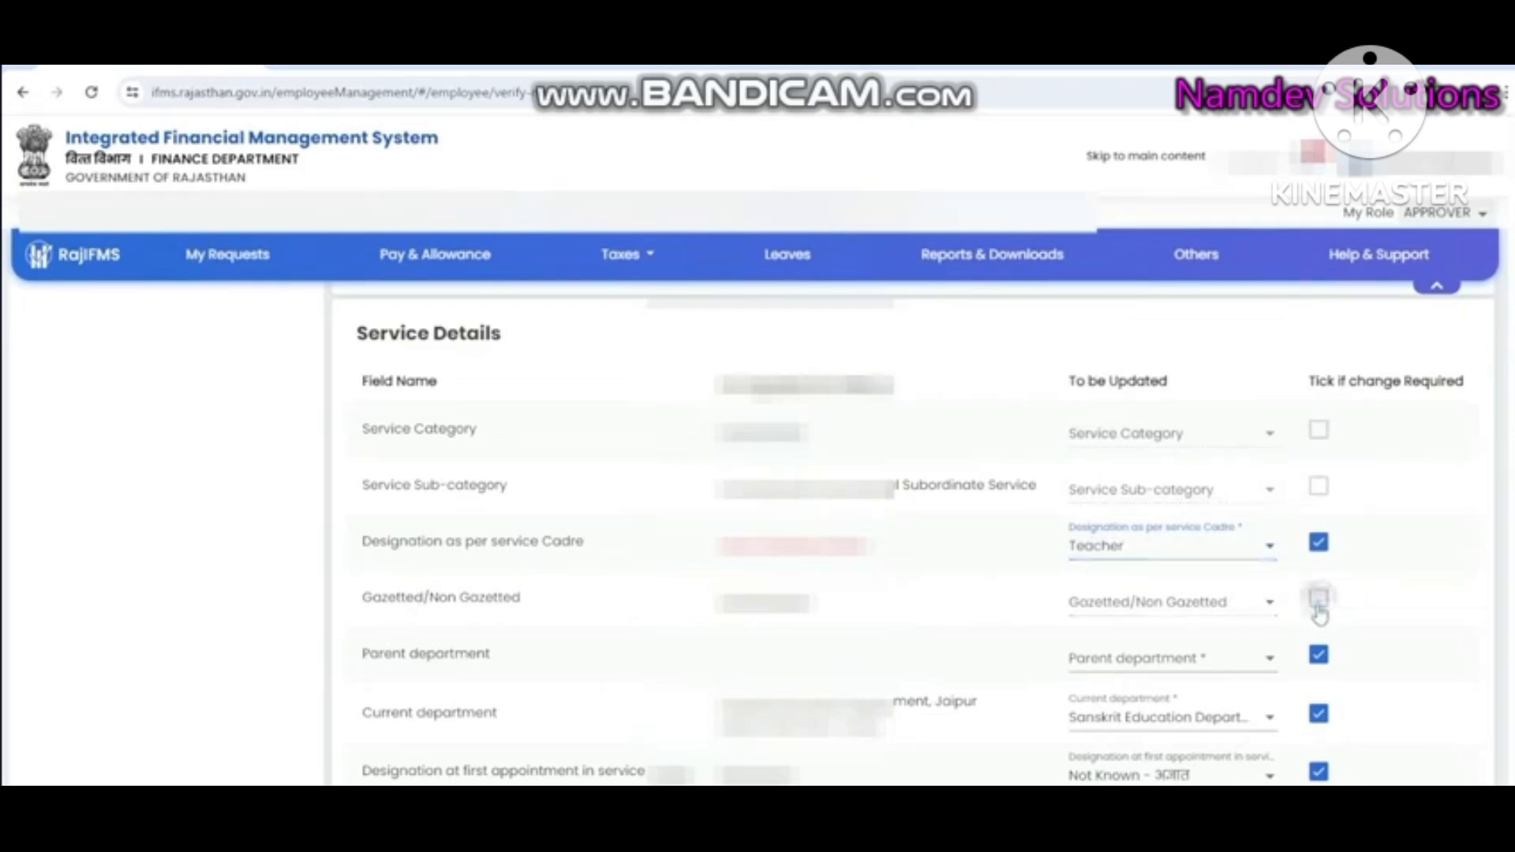
{"action": "left_click", "coordinate": [1229, 673]}
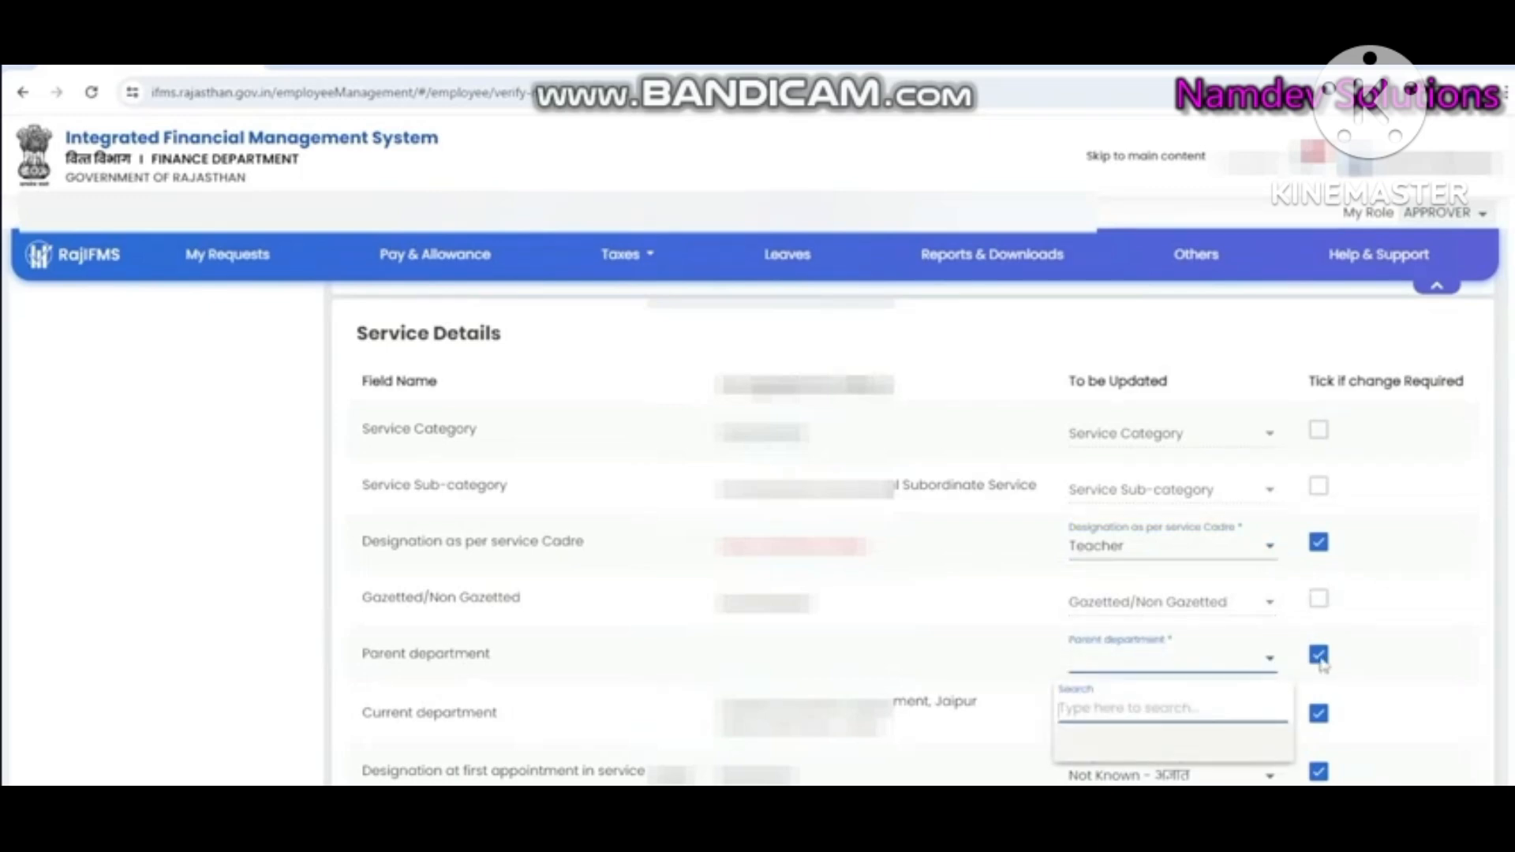
{"action": "left_click", "coordinate": [1321, 661]}
{"action": "left_click", "coordinate": [1319, 658]}
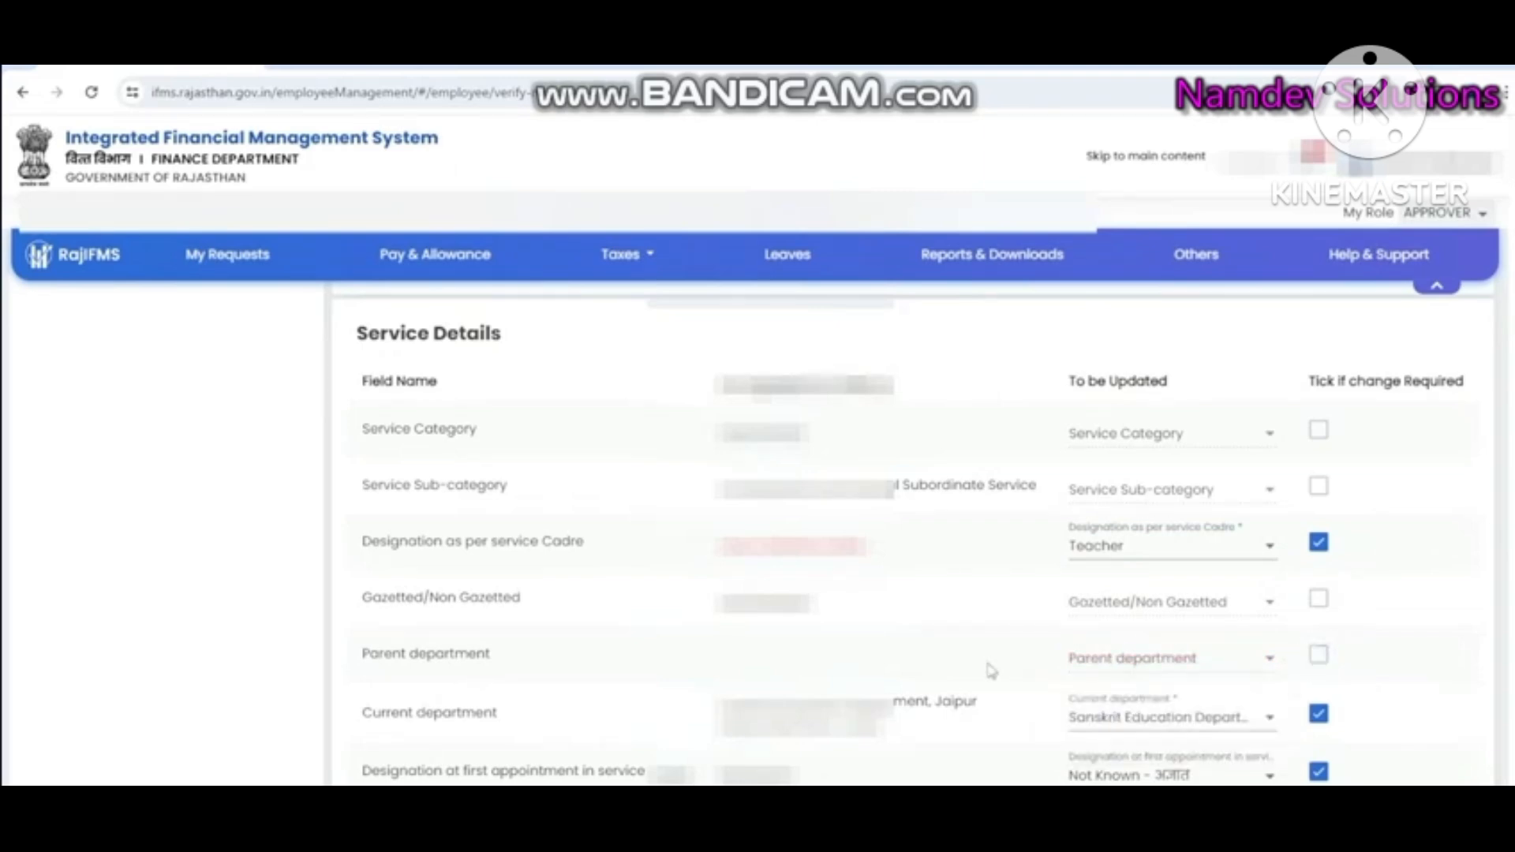
{"action": "scroll", "coordinate": [992, 671], "scroll_direction": "down", "scroll_amount": 3}
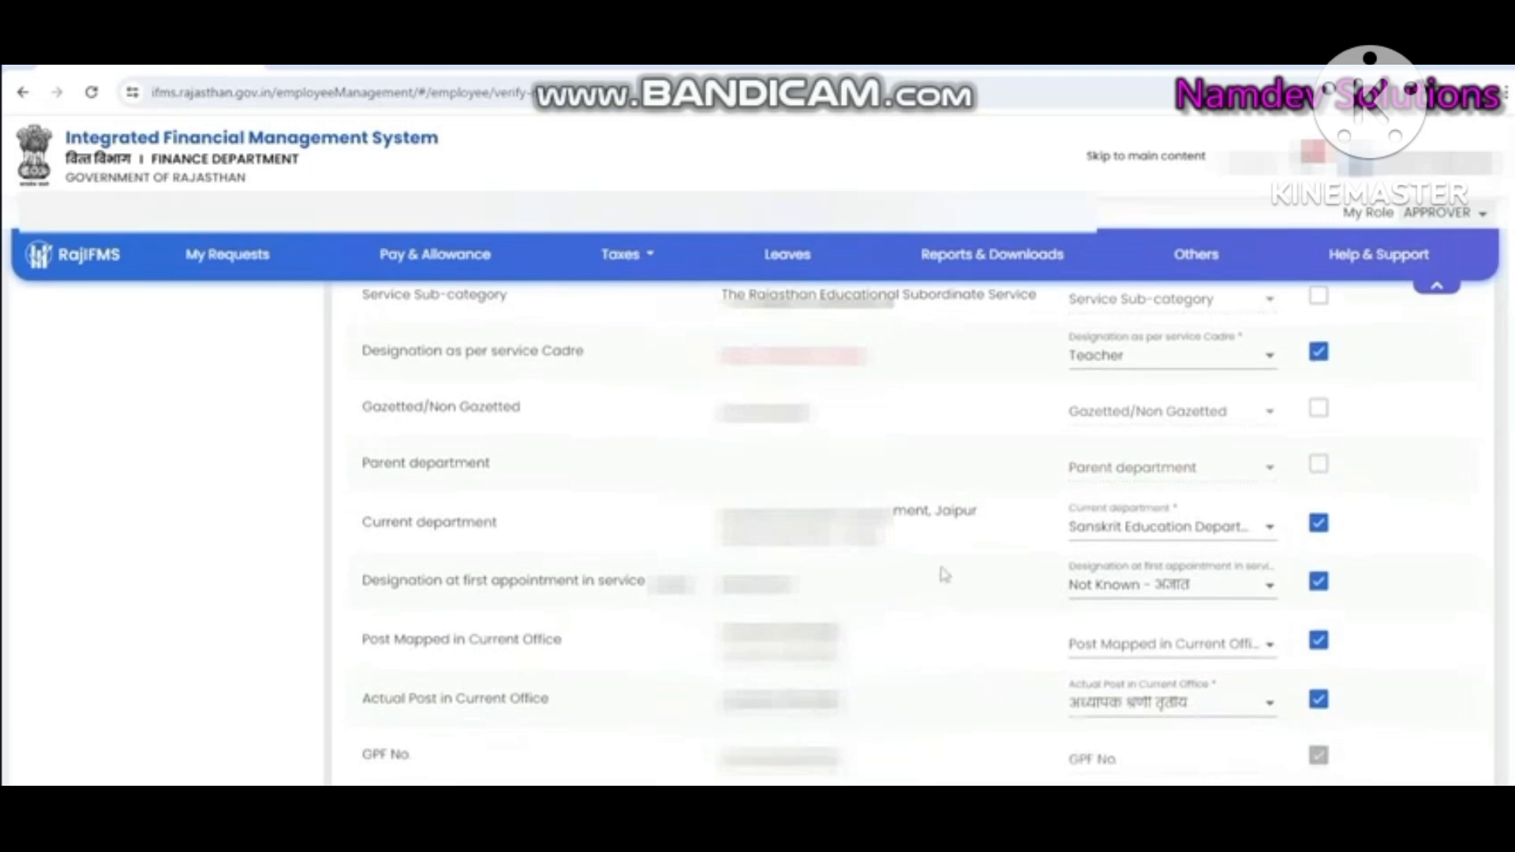
{"action": "left_click", "coordinate": [1319, 524]}
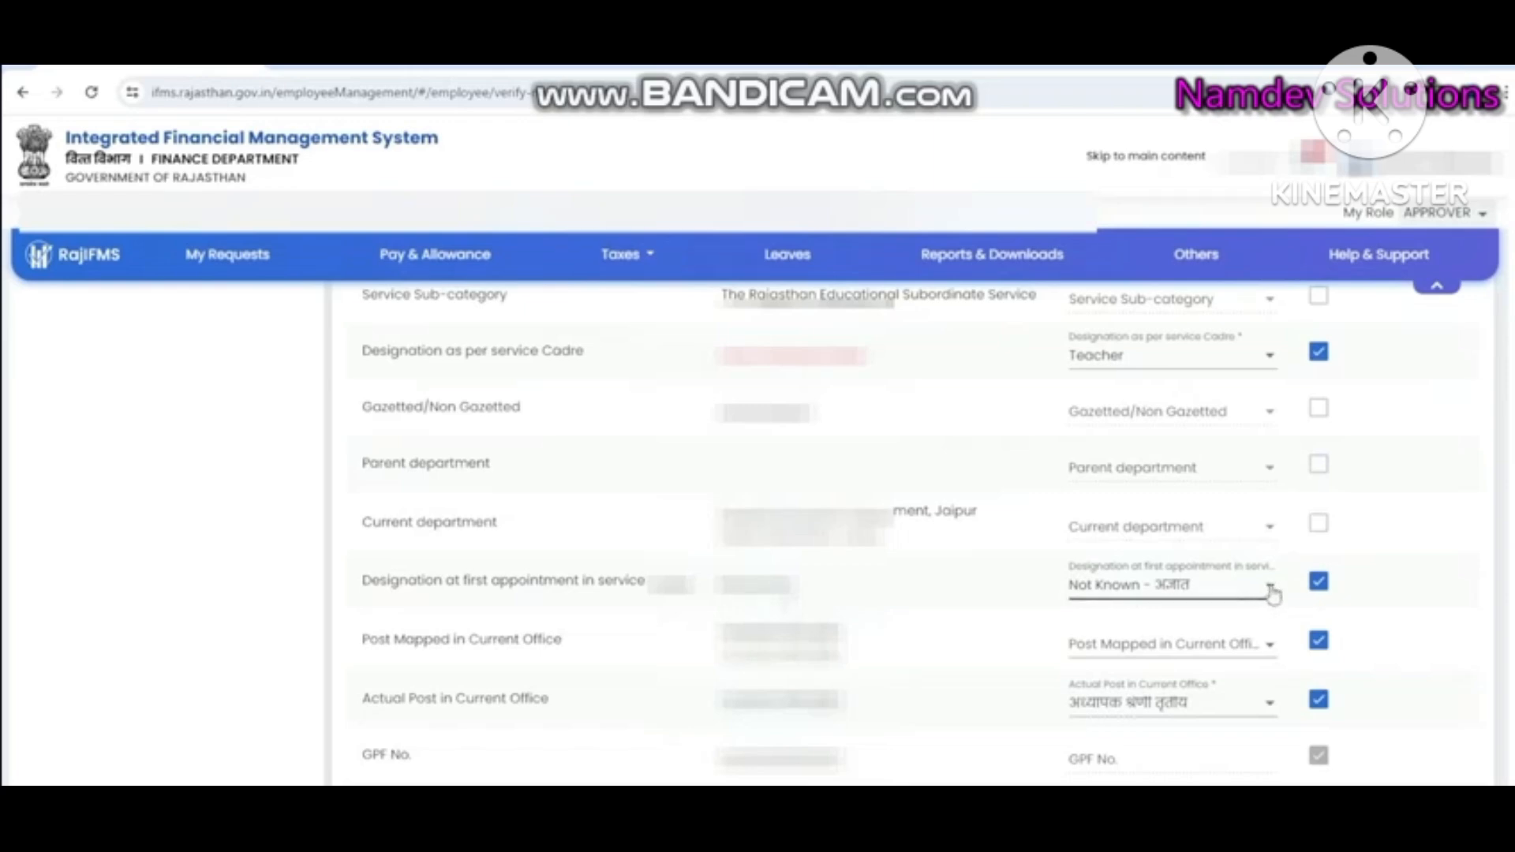
- Search for "teacher" and set Designation at first appointment in service to "Teacher - अध्यापक"
{"action": "left_click", "coordinate": [1156, 597]}
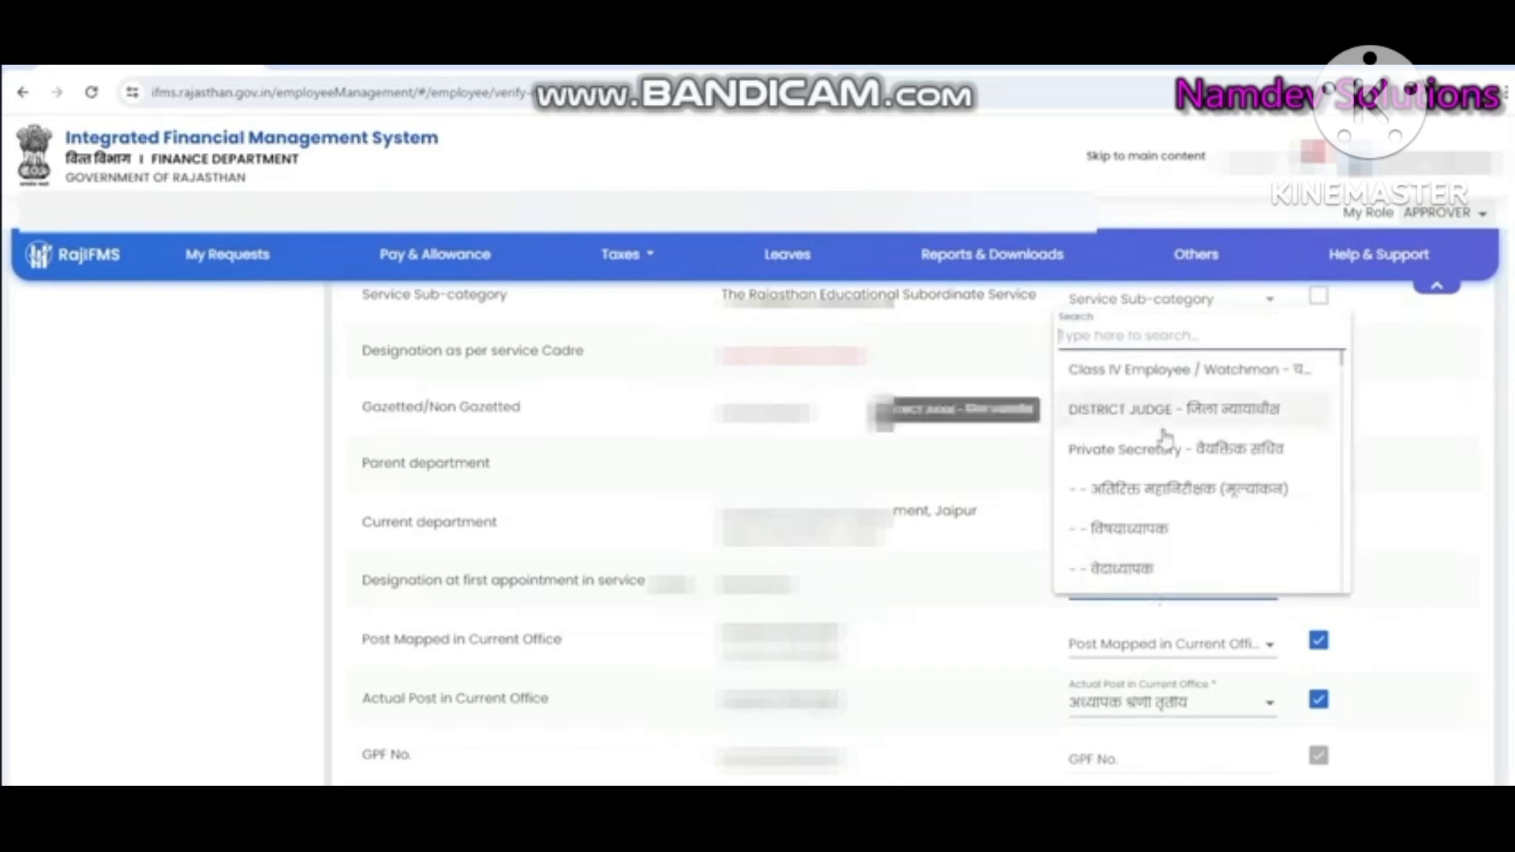
{"action": "type", "text": "t"}
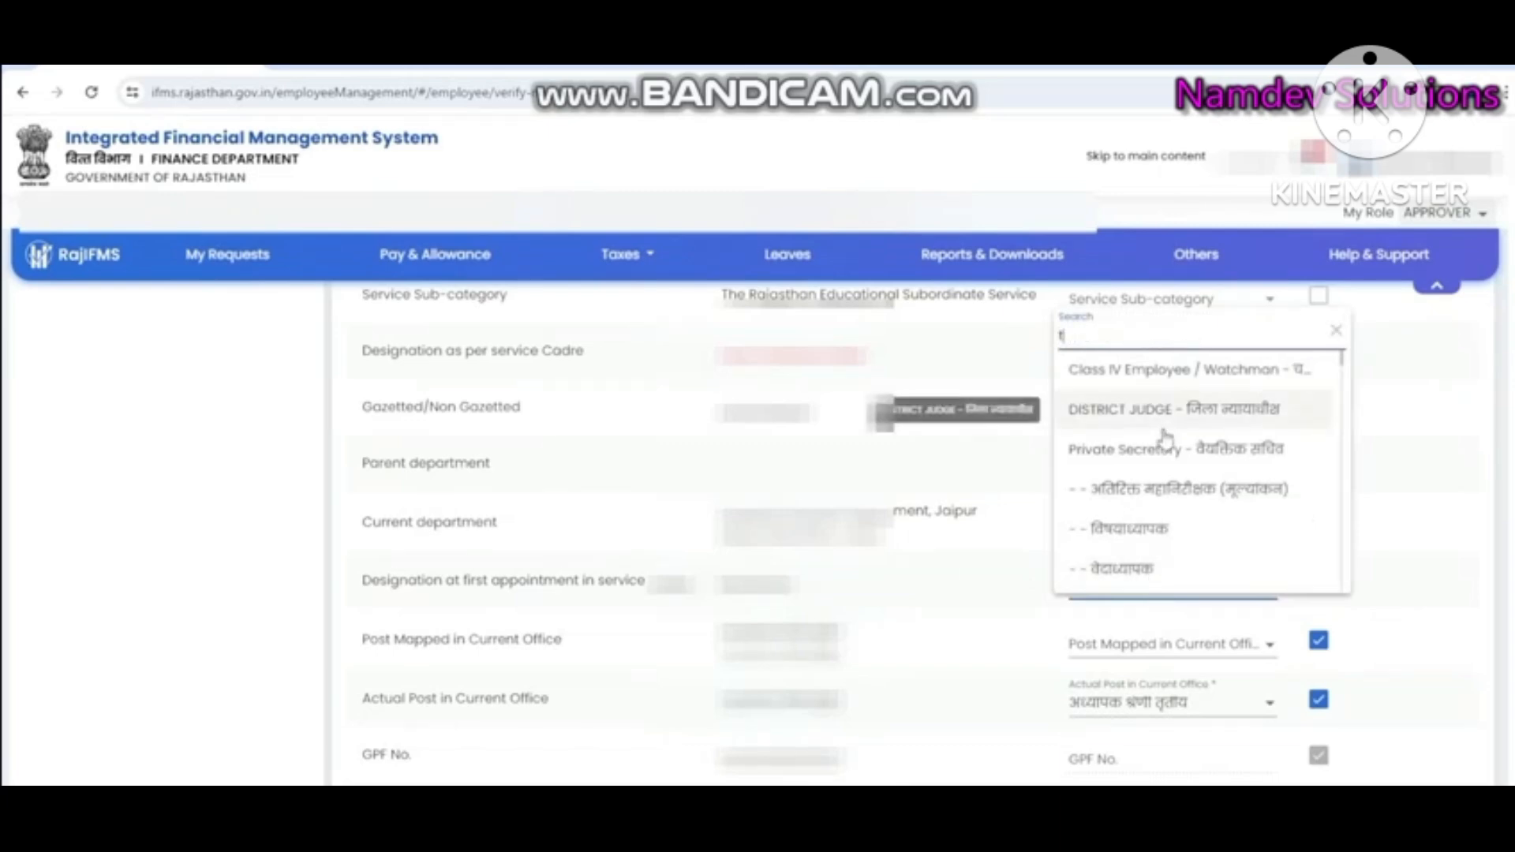
{"action": "type", "text": "eacher"}
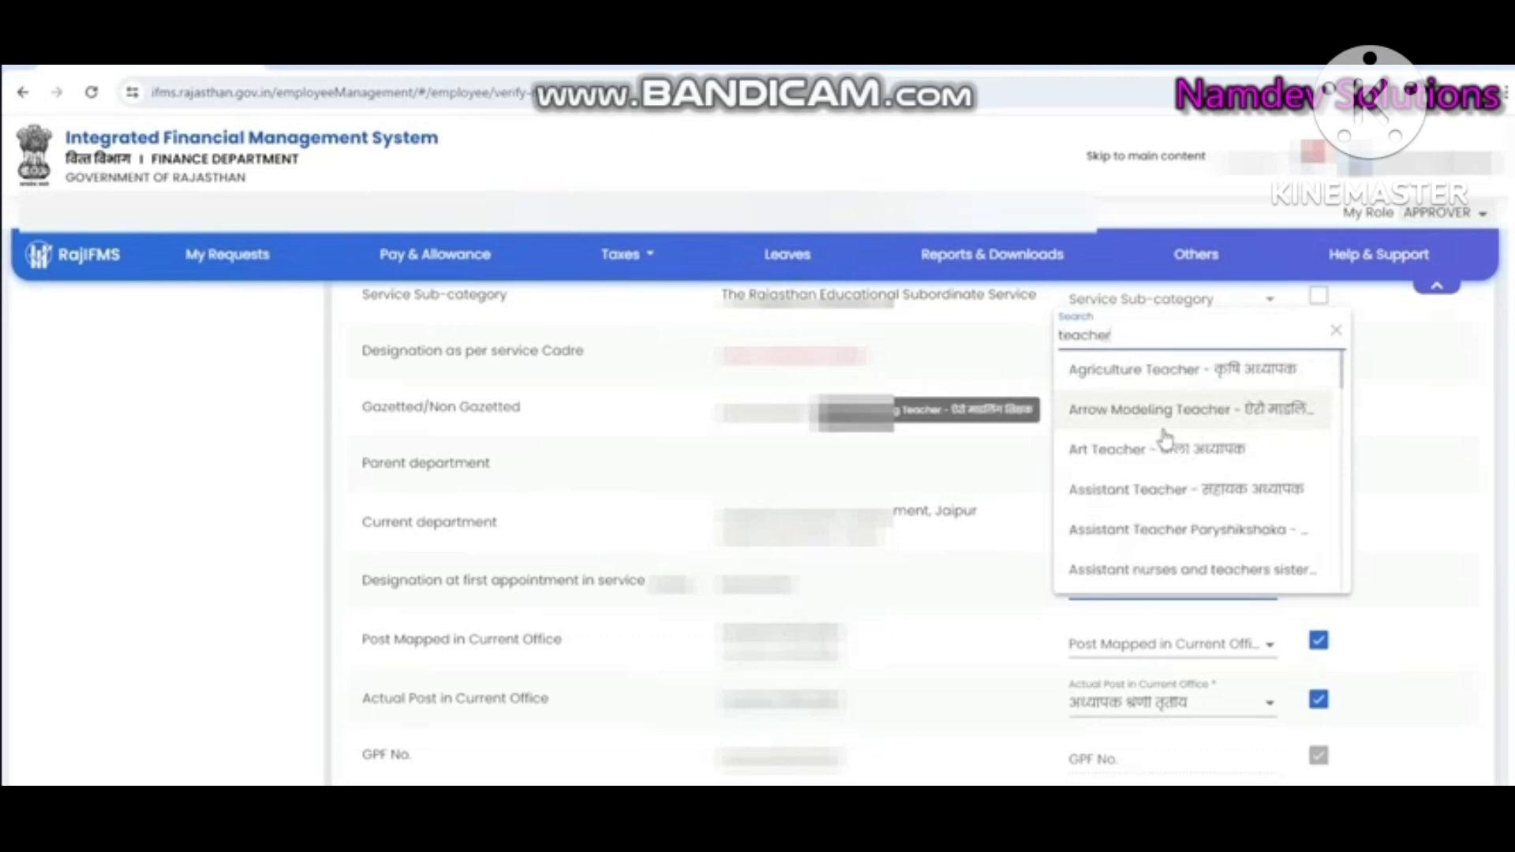
{"action": "left_click_drag", "start_coordinate": [1342, 382], "coordinate": [1343, 555]}
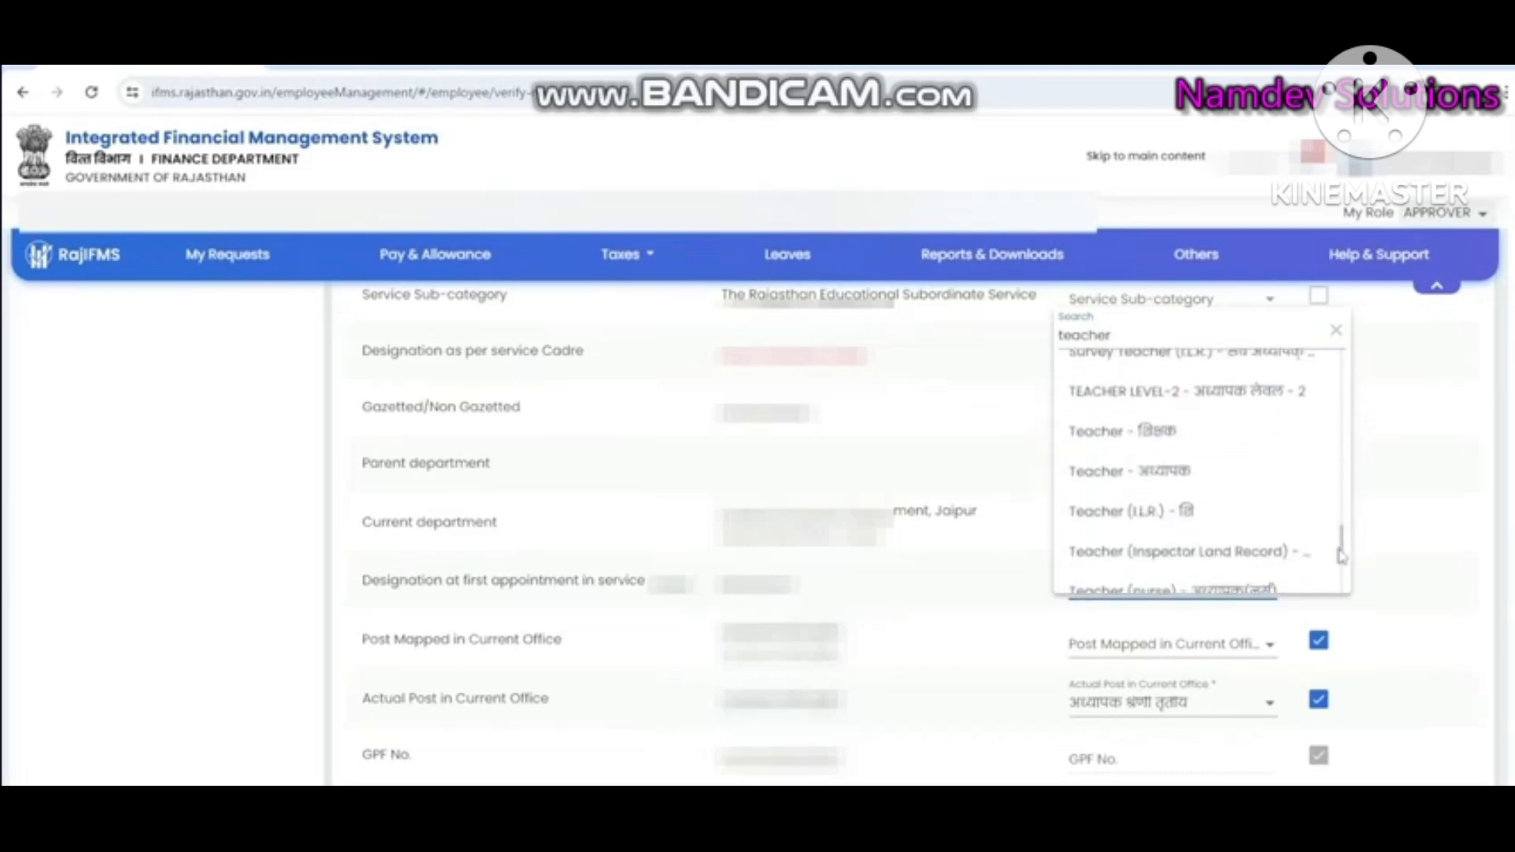
{"action": "left_click", "coordinate": [1114, 473]}
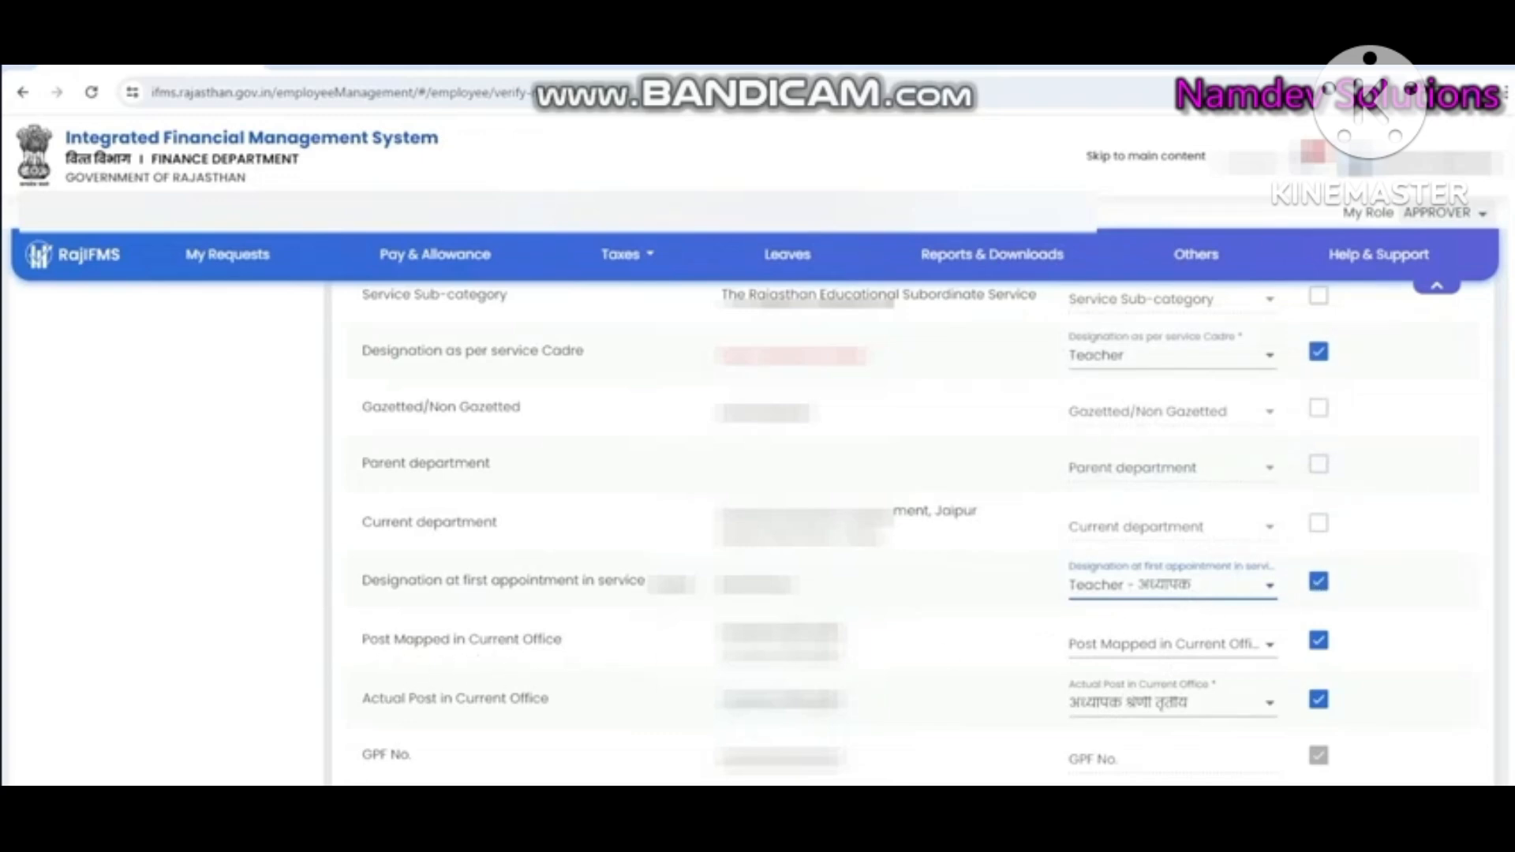
- Unmark Post Mapped in Current Office and Actual Post in Current Office as requiring a change in Service Details
{"action": "left_click", "coordinate": [1319, 643]}
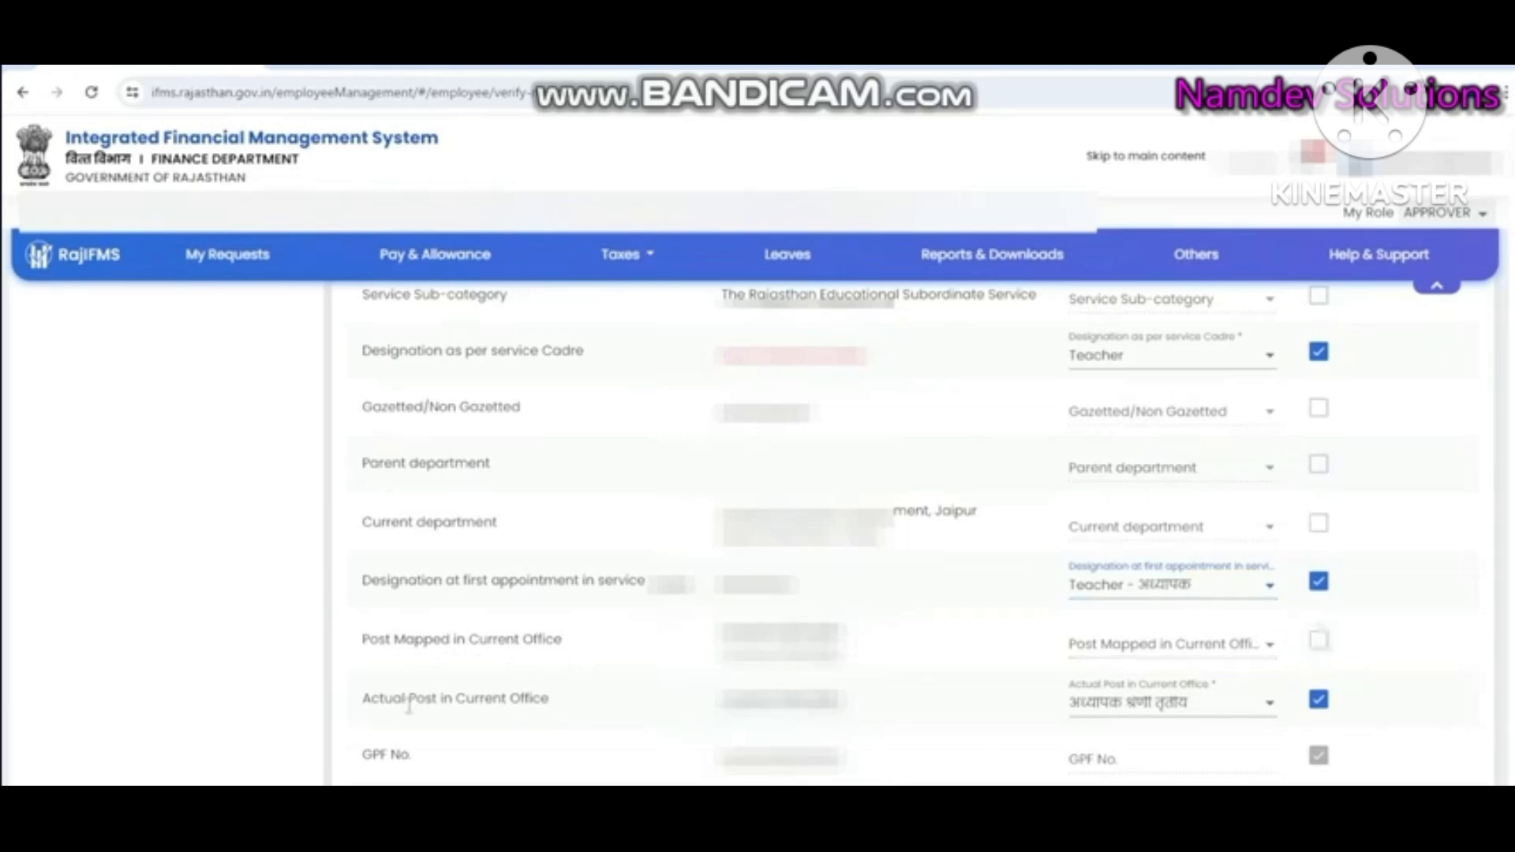
{"action": "left_click", "coordinate": [1319, 699]}
{"action": "scroll", "coordinate": [846, 536], "scroll_direction": "down", "scroll_amount": 5}
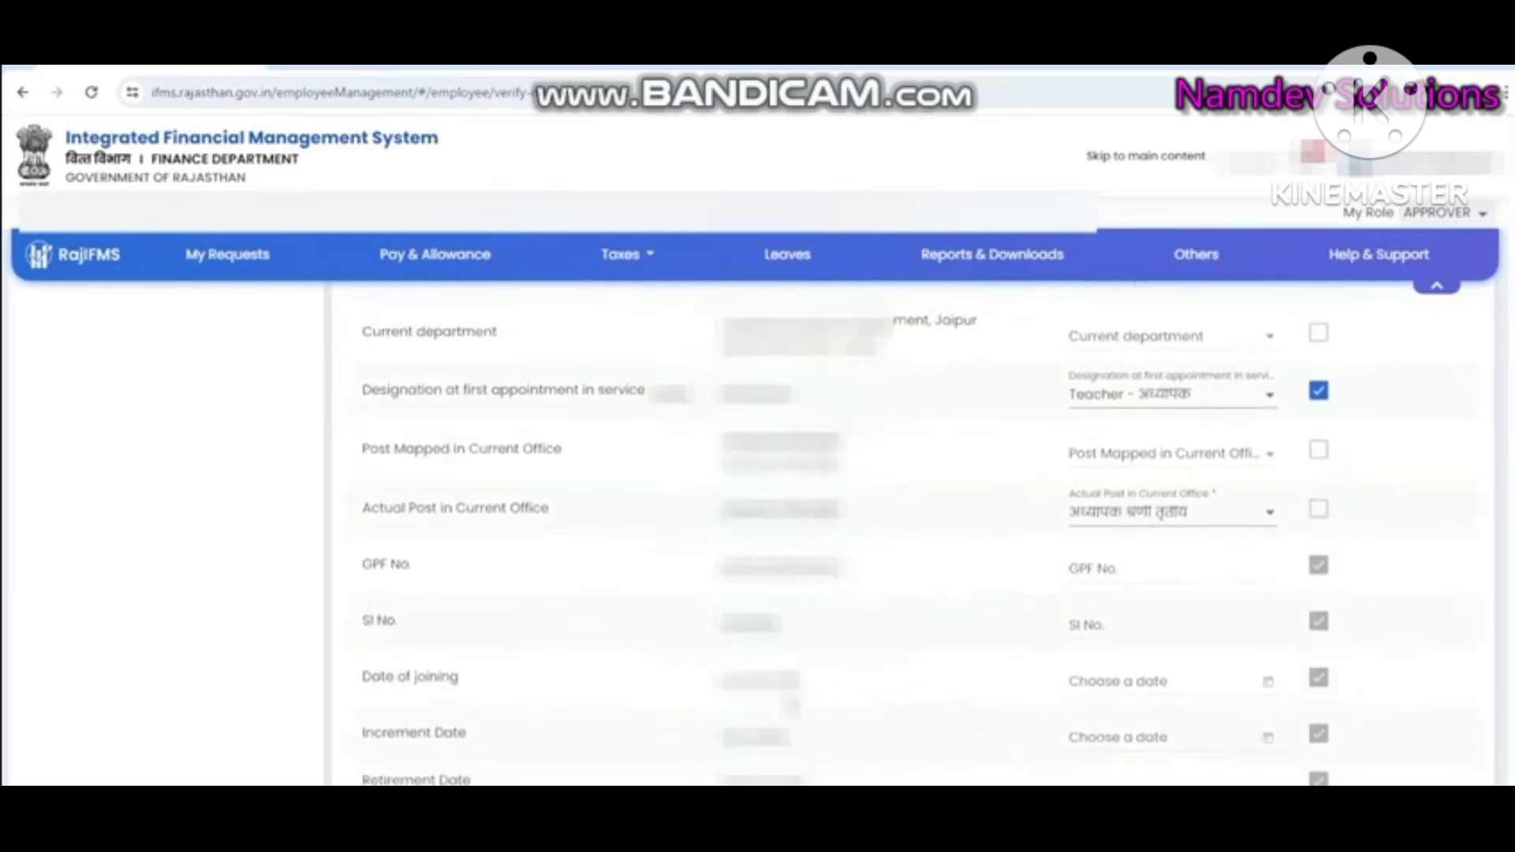
- Review the remaining service dates, Bank Account details, Pay Entitlement, Allowances and Deductions of the migrated record
{"action": "scroll", "coordinate": [906, 676], "scroll_direction": "down", "scroll_amount": 5}
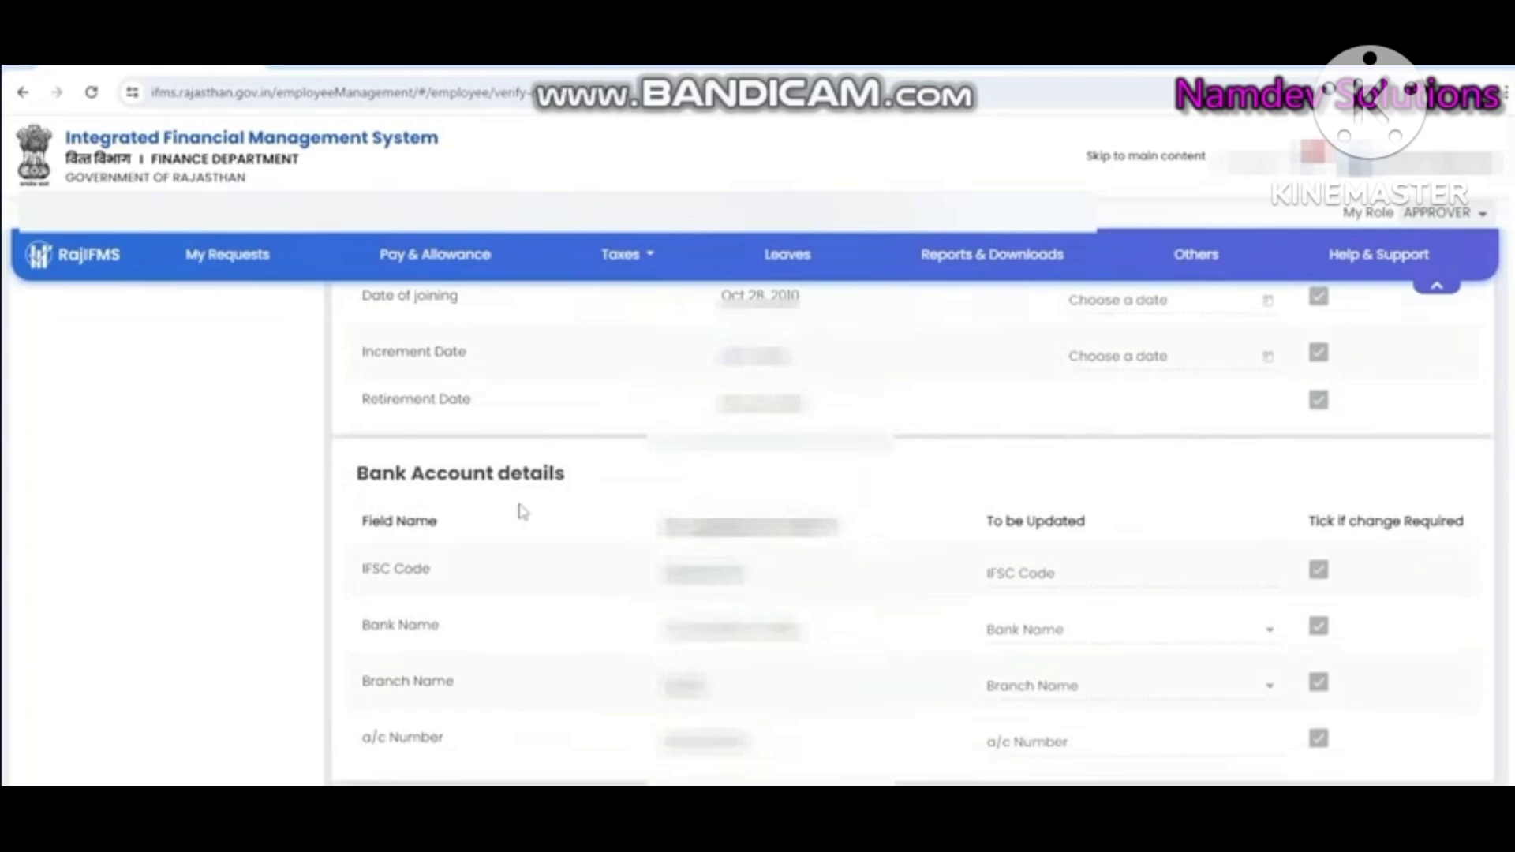
{"action": "scroll", "coordinate": [509, 608], "scroll_direction": "down", "scroll_amount": 1}
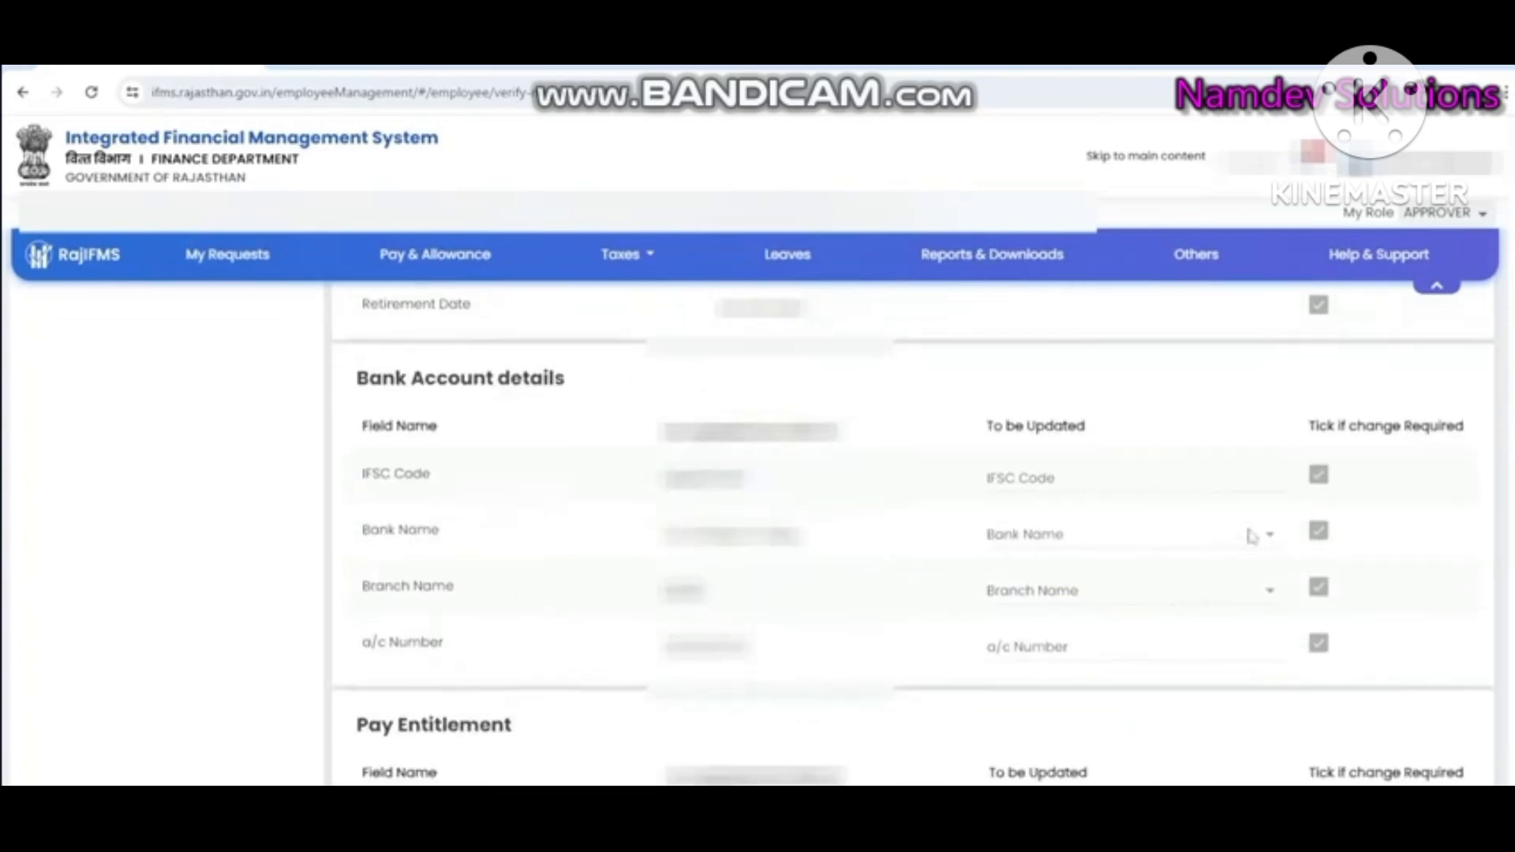
{"action": "scroll", "coordinate": [809, 673], "scroll_direction": "down", "scroll_amount": 3}
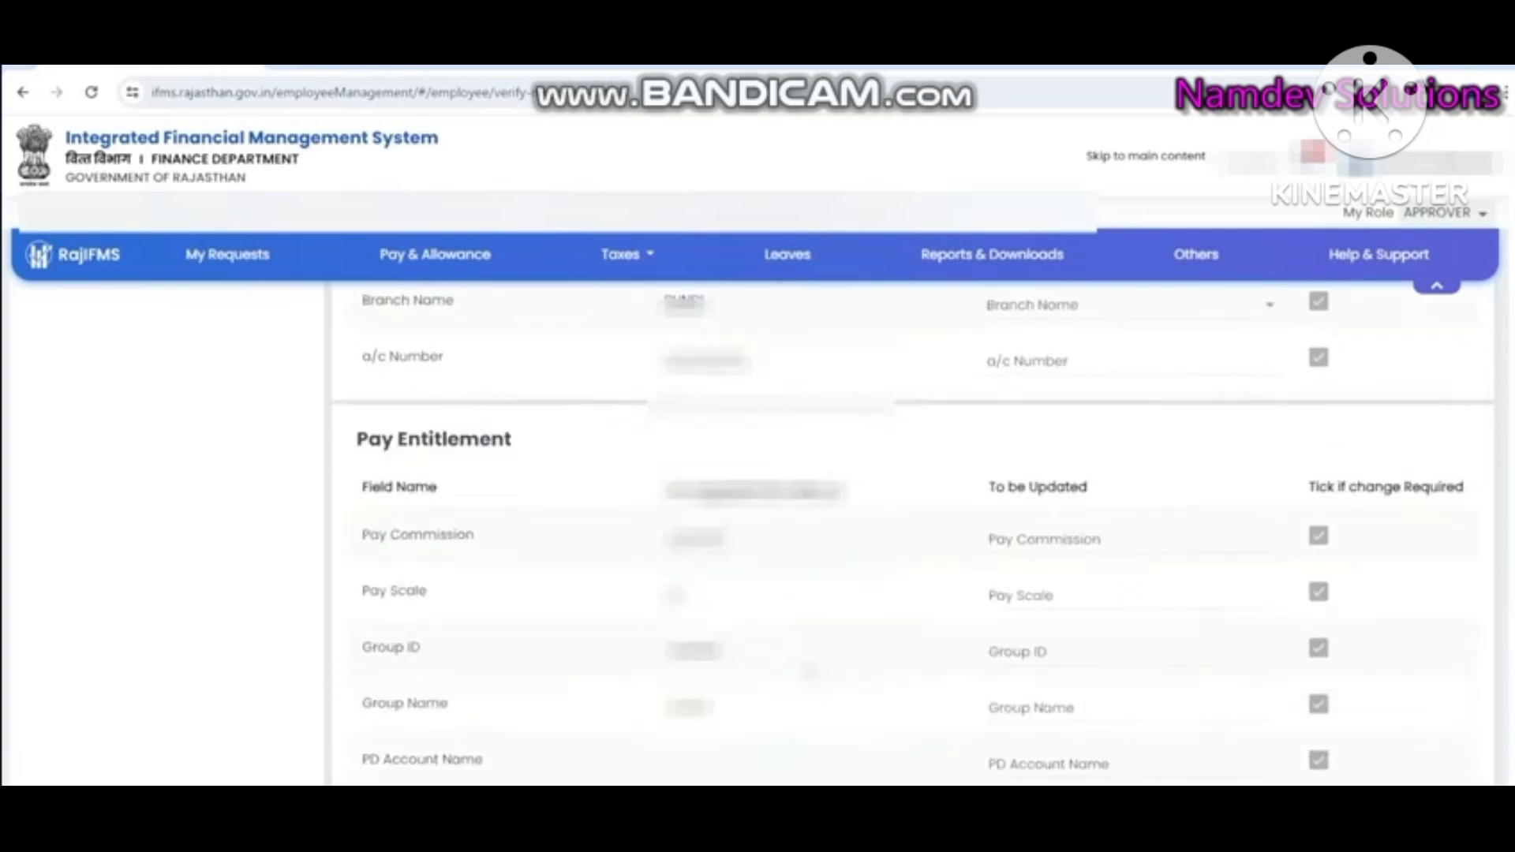
{"action": "scroll", "coordinate": [909, 624], "scroll_direction": "down", "scroll_amount": 2}
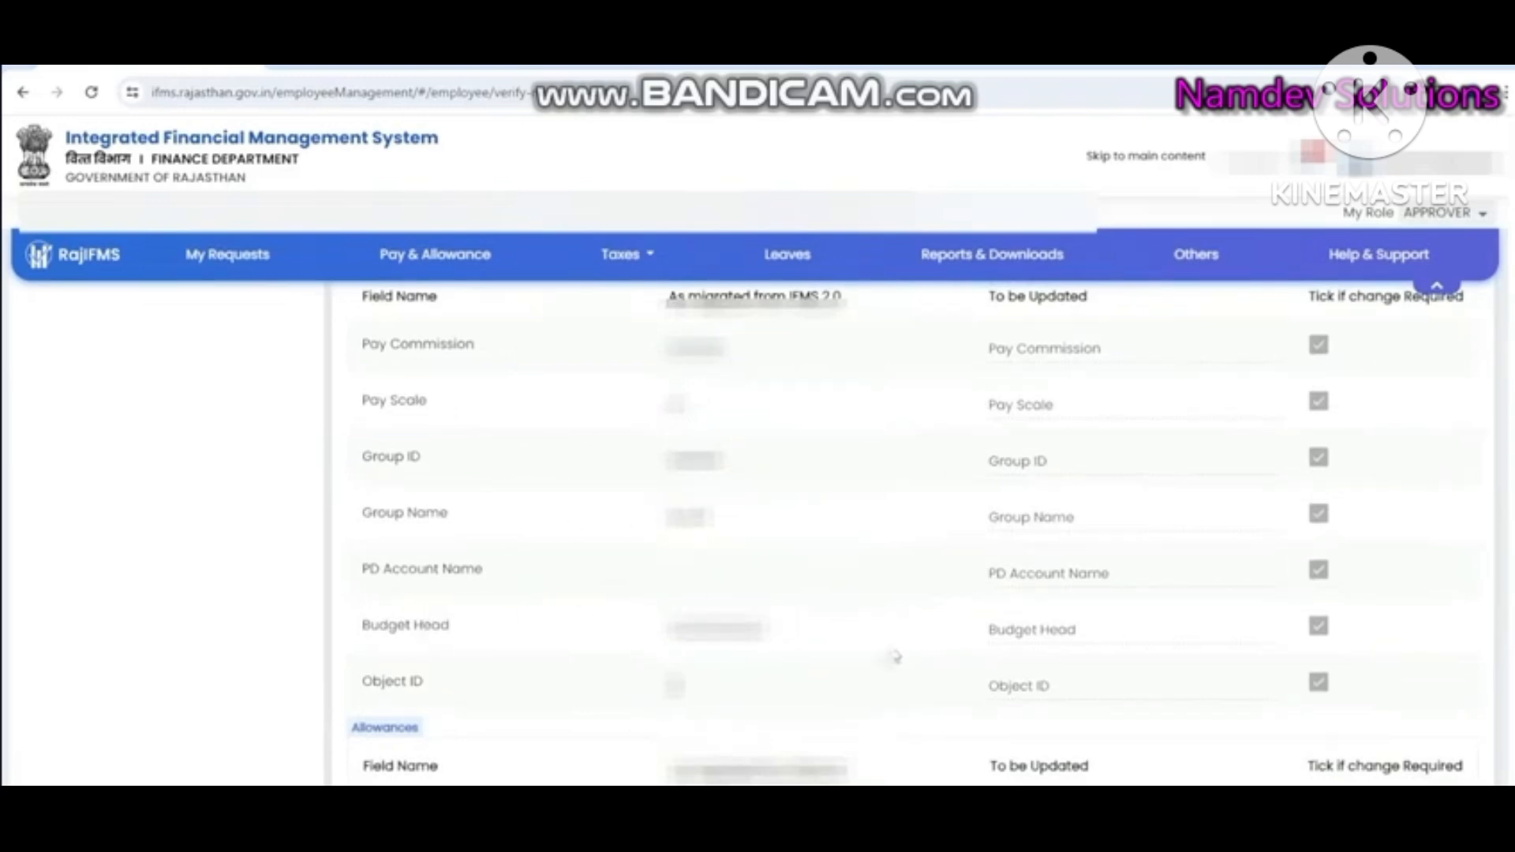
{"action": "scroll", "coordinate": [895, 657], "scroll_direction": "down", "scroll_amount": 2}
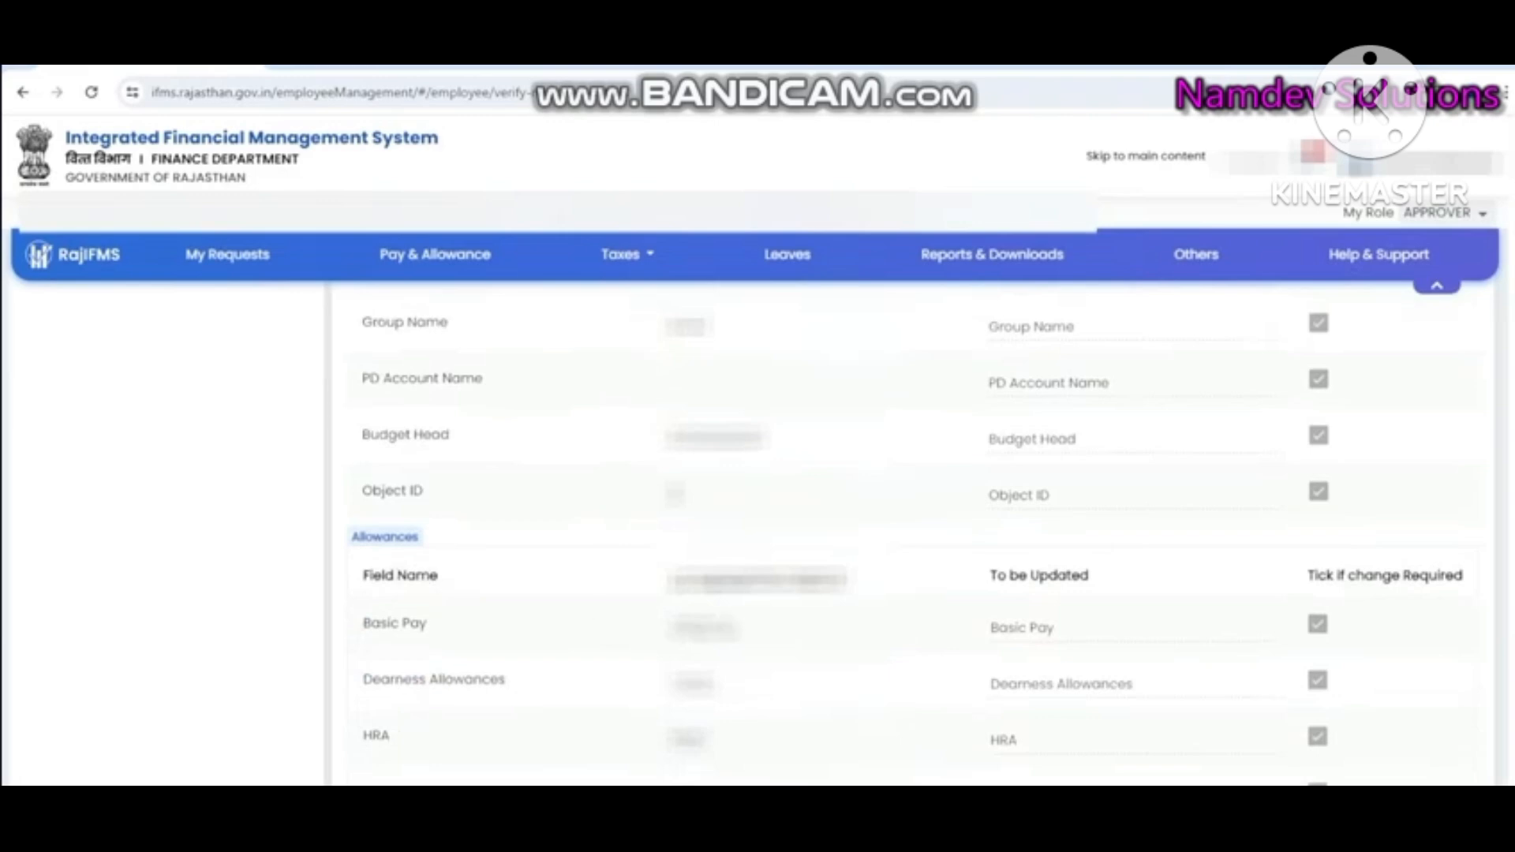
{"action": "scroll", "coordinate": [820, 655], "scroll_direction": "down", "scroll_amount": 2}
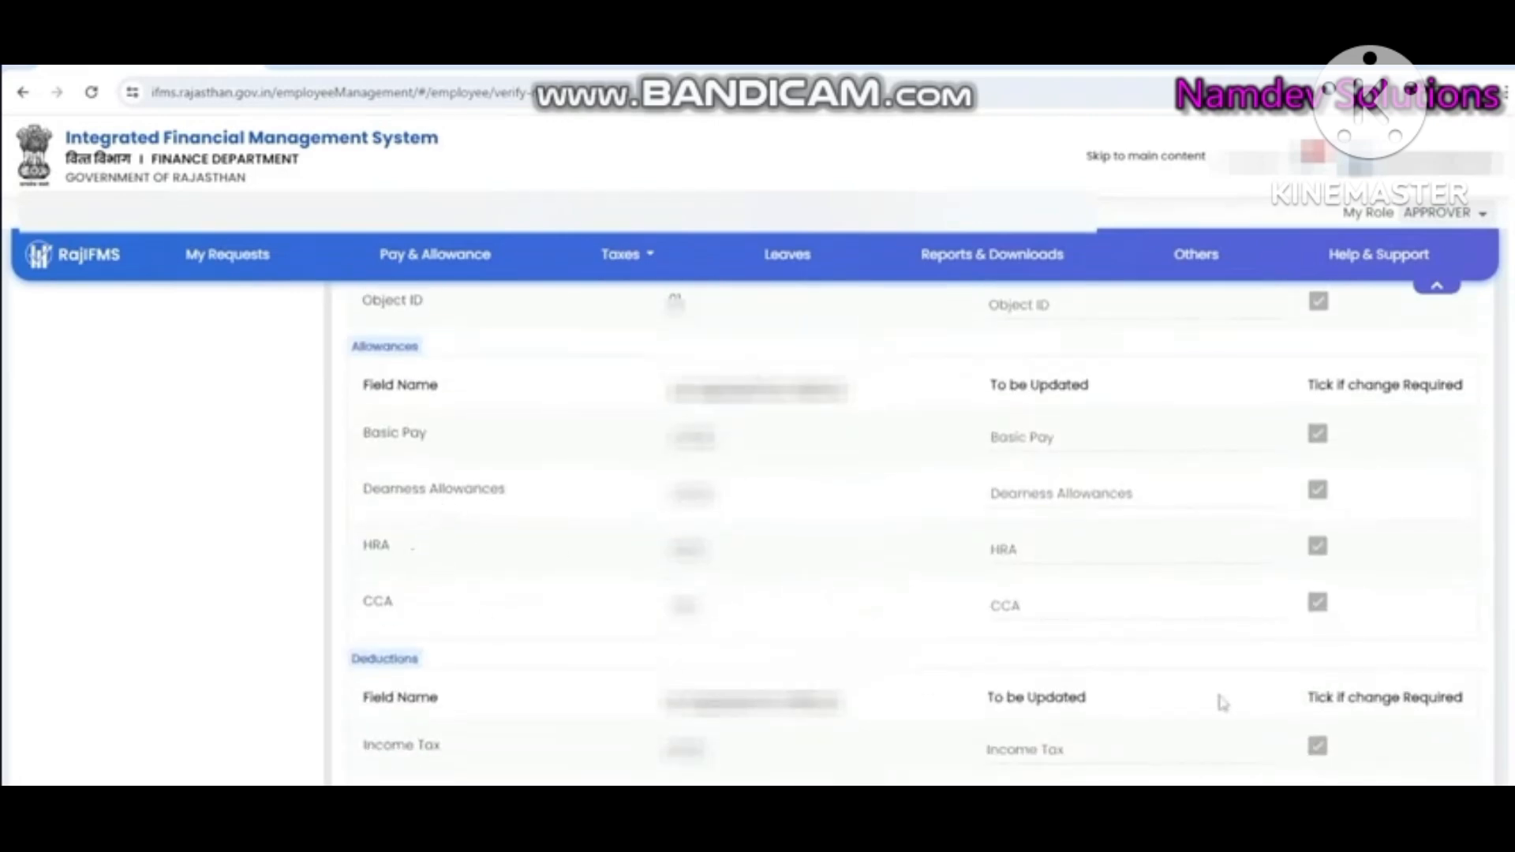
{"action": "scroll", "coordinate": [1218, 673], "scroll_direction": "down", "scroll_amount": 1}
{"action": "scroll", "coordinate": [1183, 676], "scroll_direction": "down", "scroll_amount": 4}
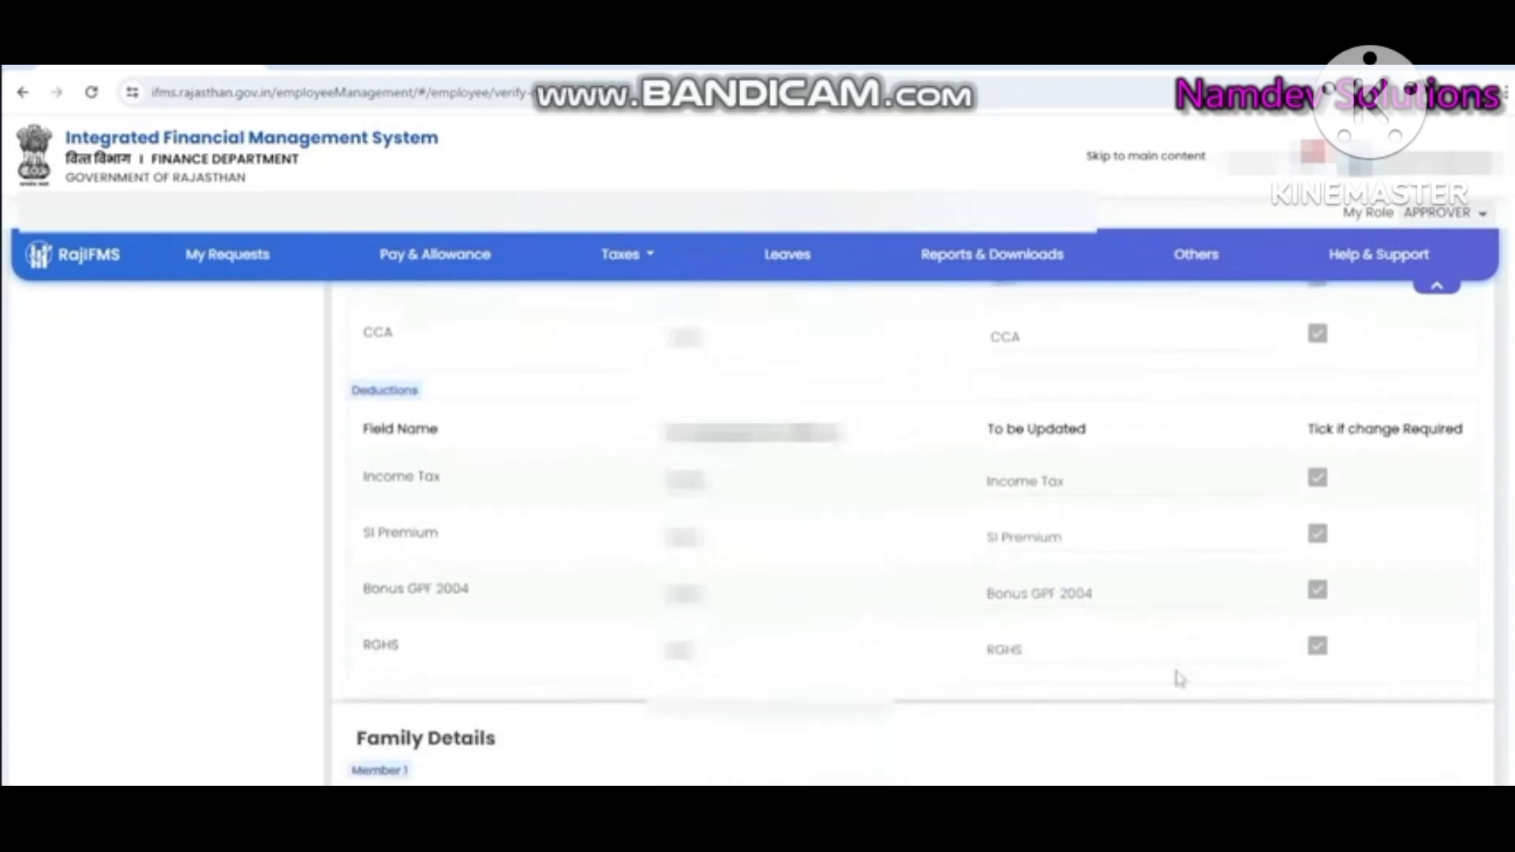
{"action": "scroll", "coordinate": [599, 557], "scroll_direction": "up", "scroll_amount": 1}
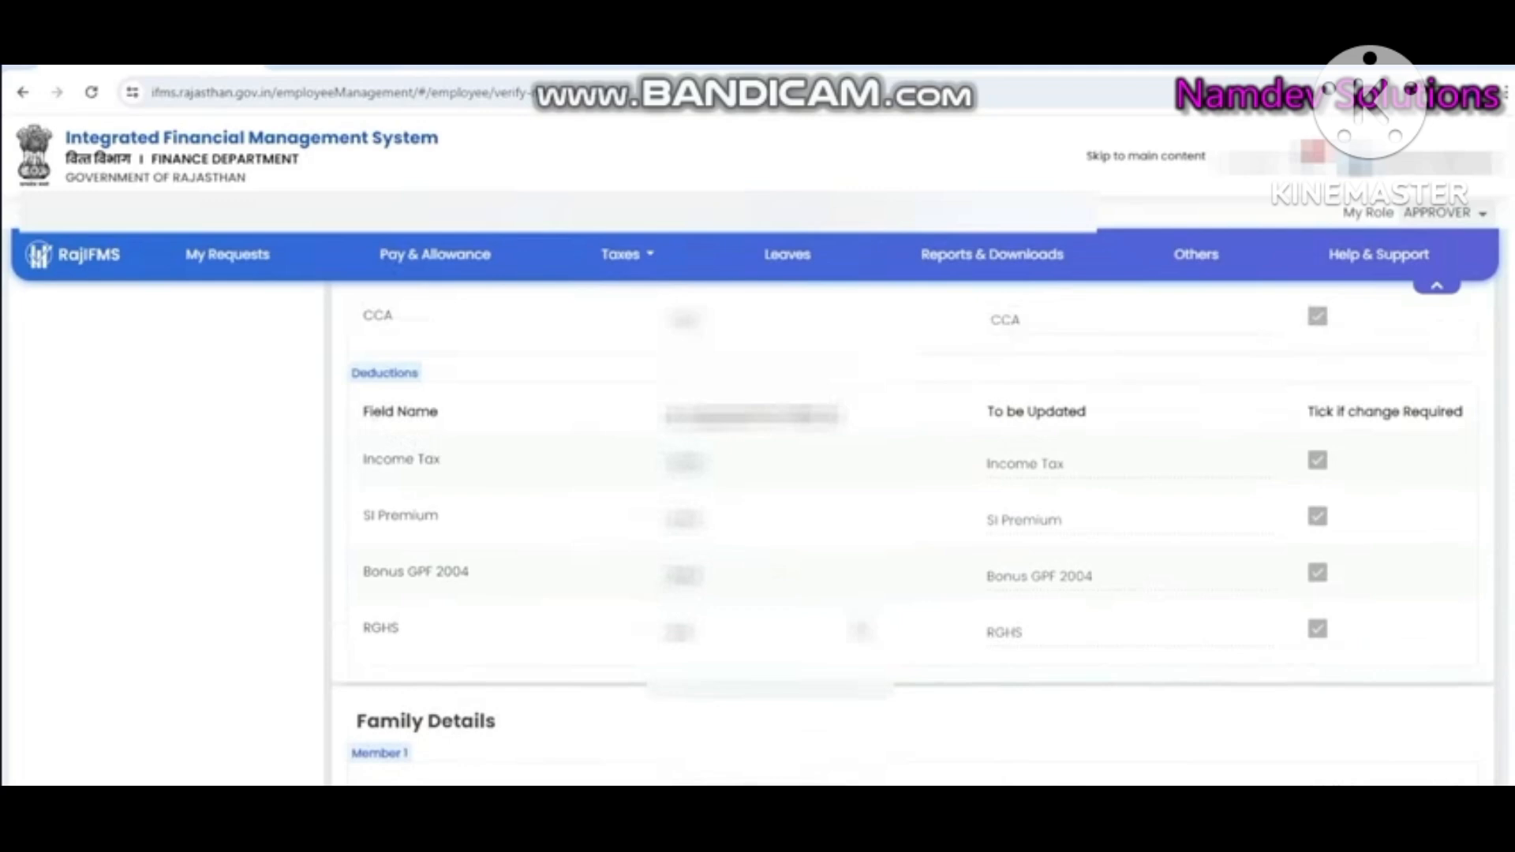
- Unmark Working or Non-working and Relationship as requiring a change for Members 1, 2 and 3 in Family Details
{"action": "scroll", "coordinate": [863, 629], "scroll_direction": "down", "scroll_amount": 3}
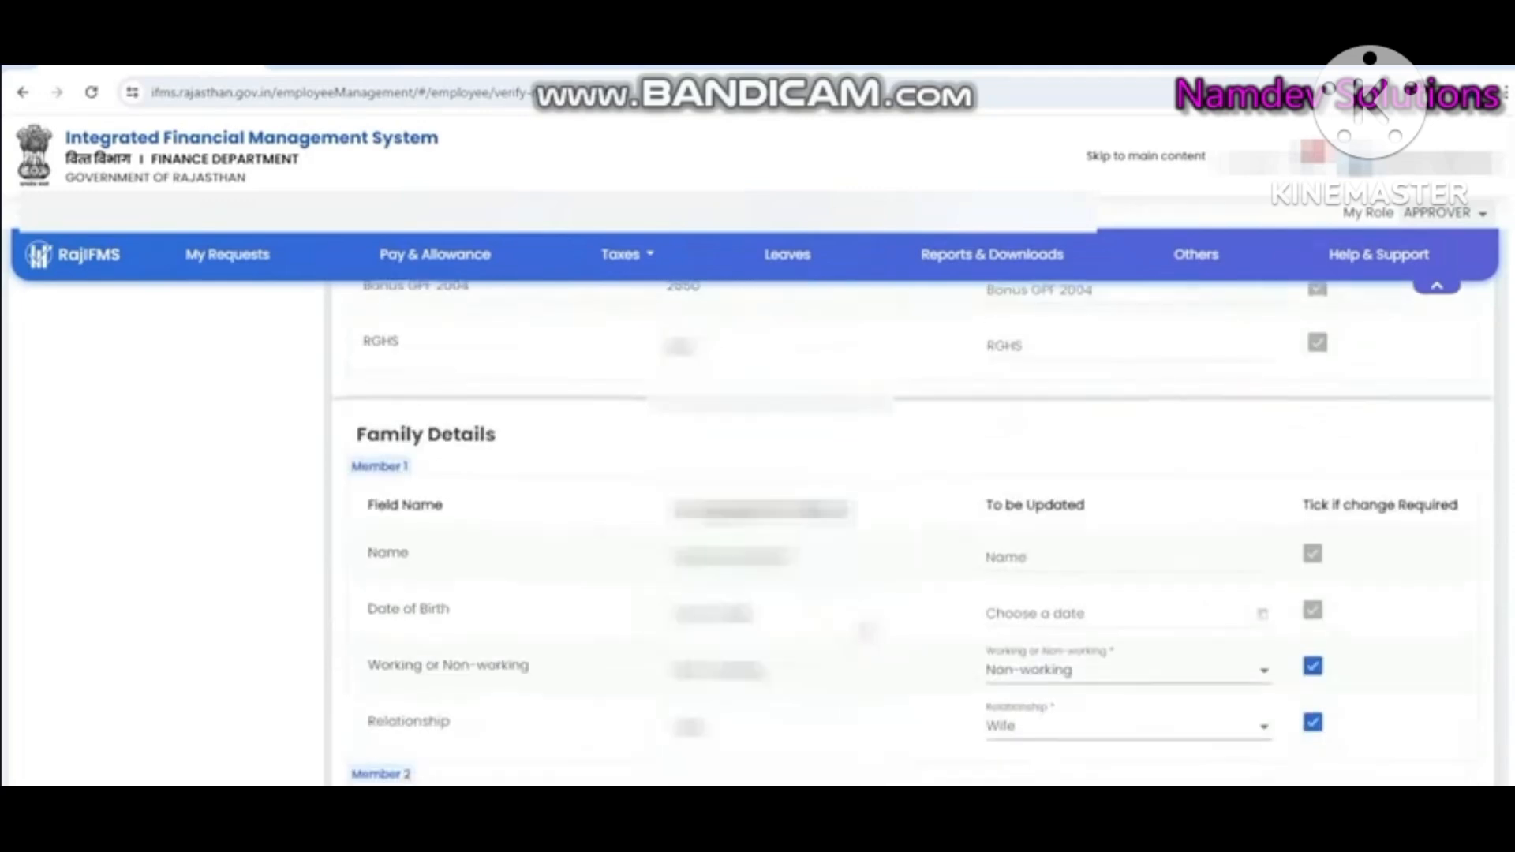
{"action": "scroll", "coordinate": [866, 631], "scroll_direction": "down", "scroll_amount": 1}
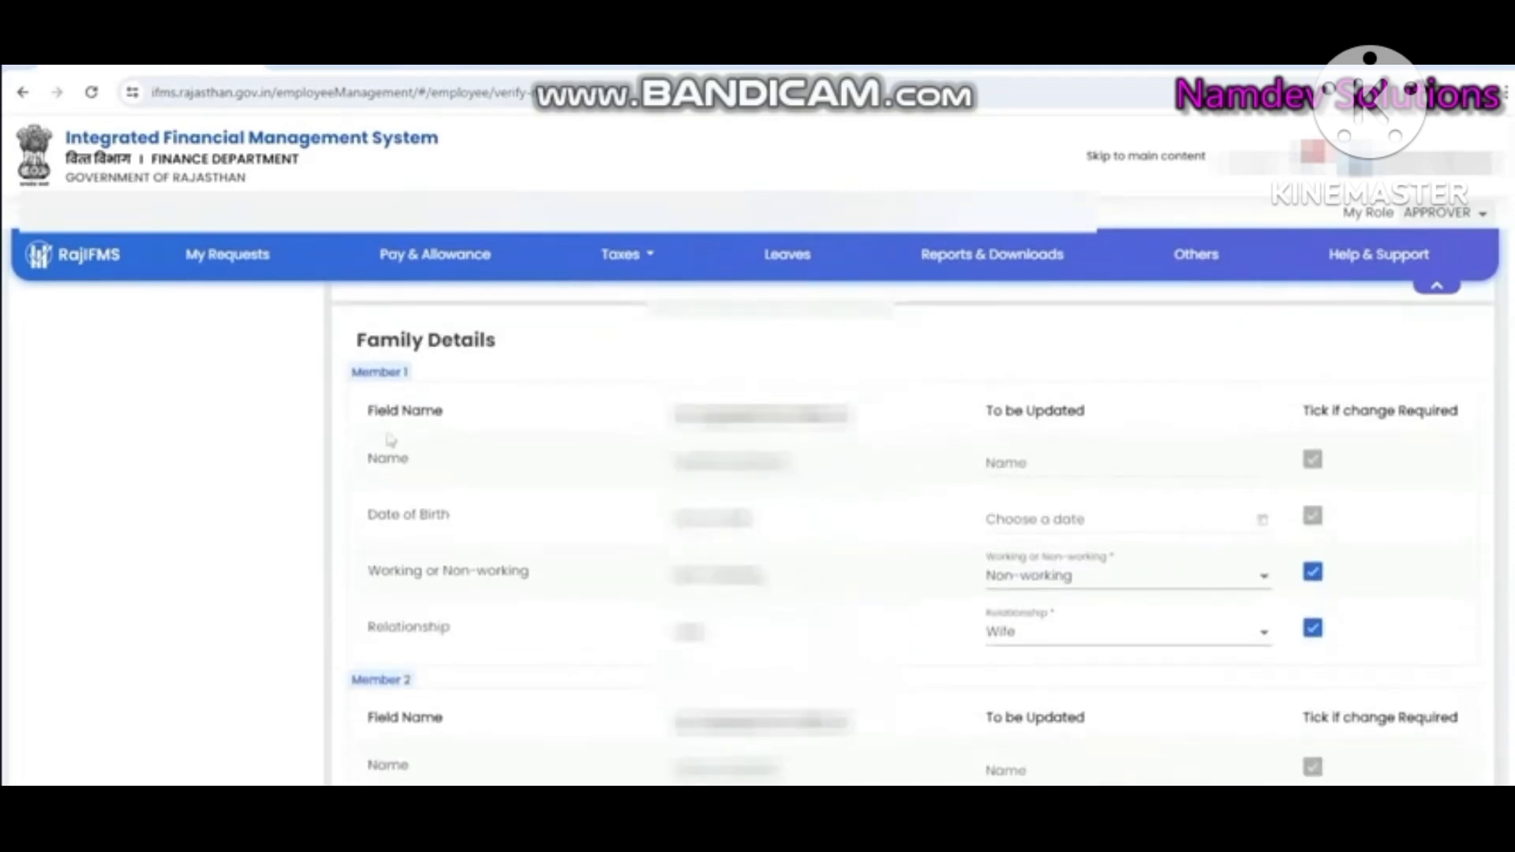
{"action": "left_click", "coordinate": [1313, 573]}
{"action": "left_click", "coordinate": [1313, 629]}
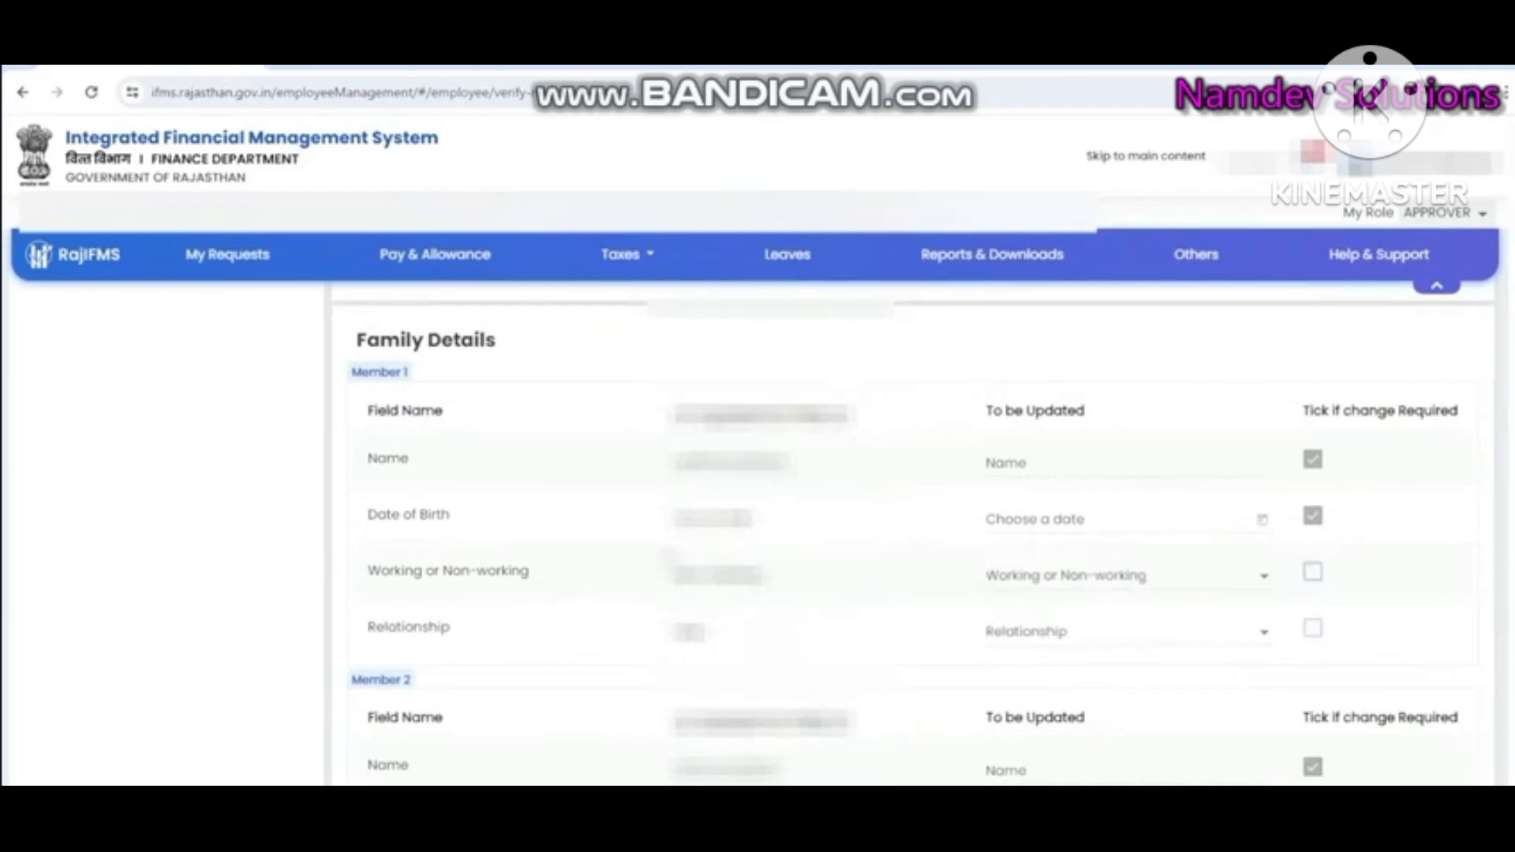
{"action": "scroll", "coordinate": [740, 657], "scroll_direction": "down", "scroll_amount": 2}
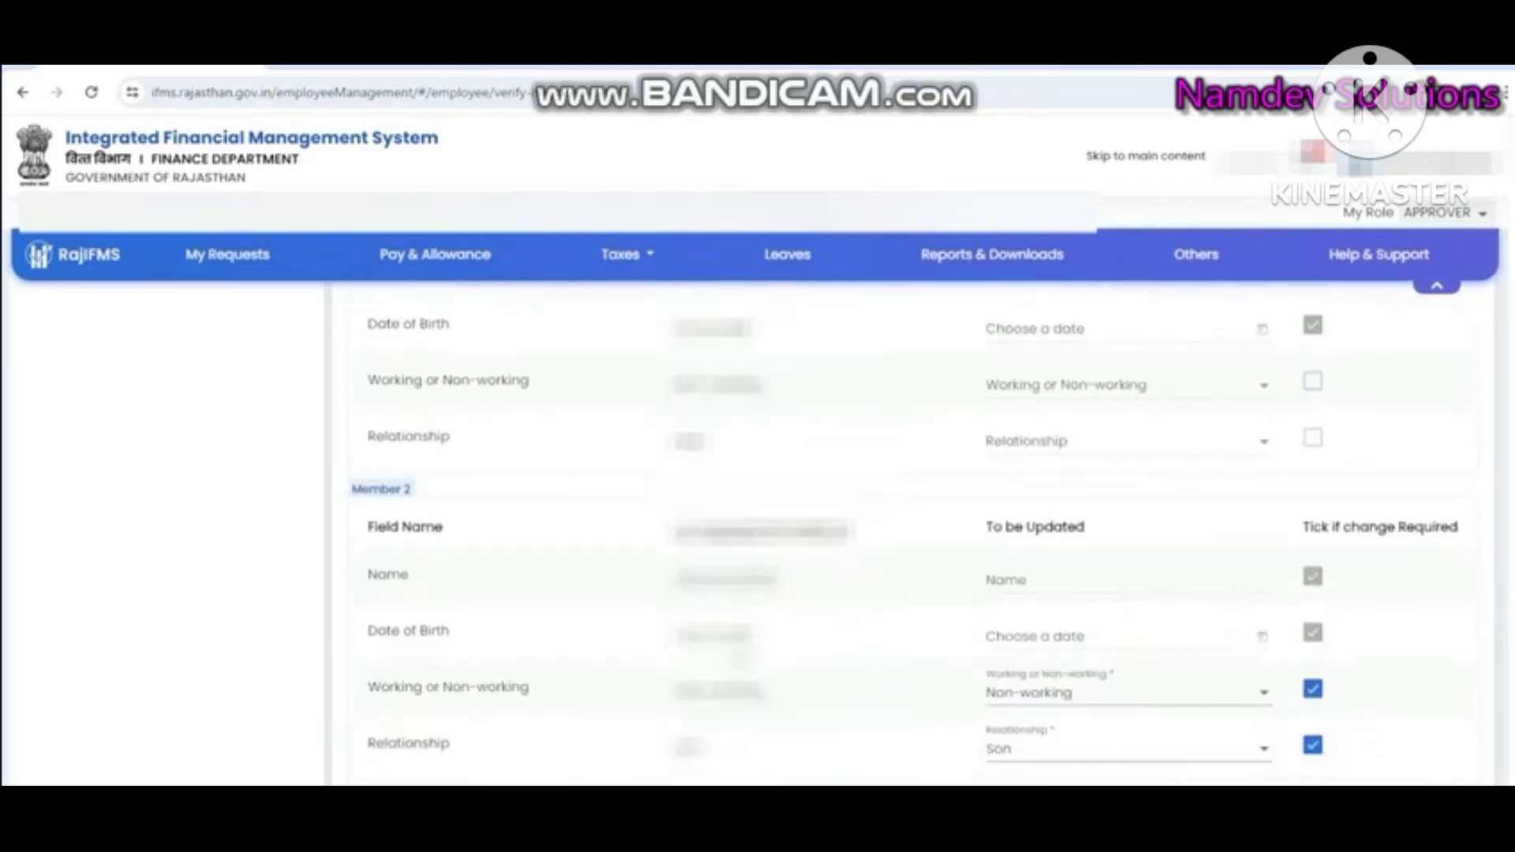
{"action": "left_click", "coordinate": [1313, 689]}
{"action": "left_click", "coordinate": [1312, 745]}
{"action": "scroll", "coordinate": [854, 700], "scroll_direction": "down", "scroll_amount": 3}
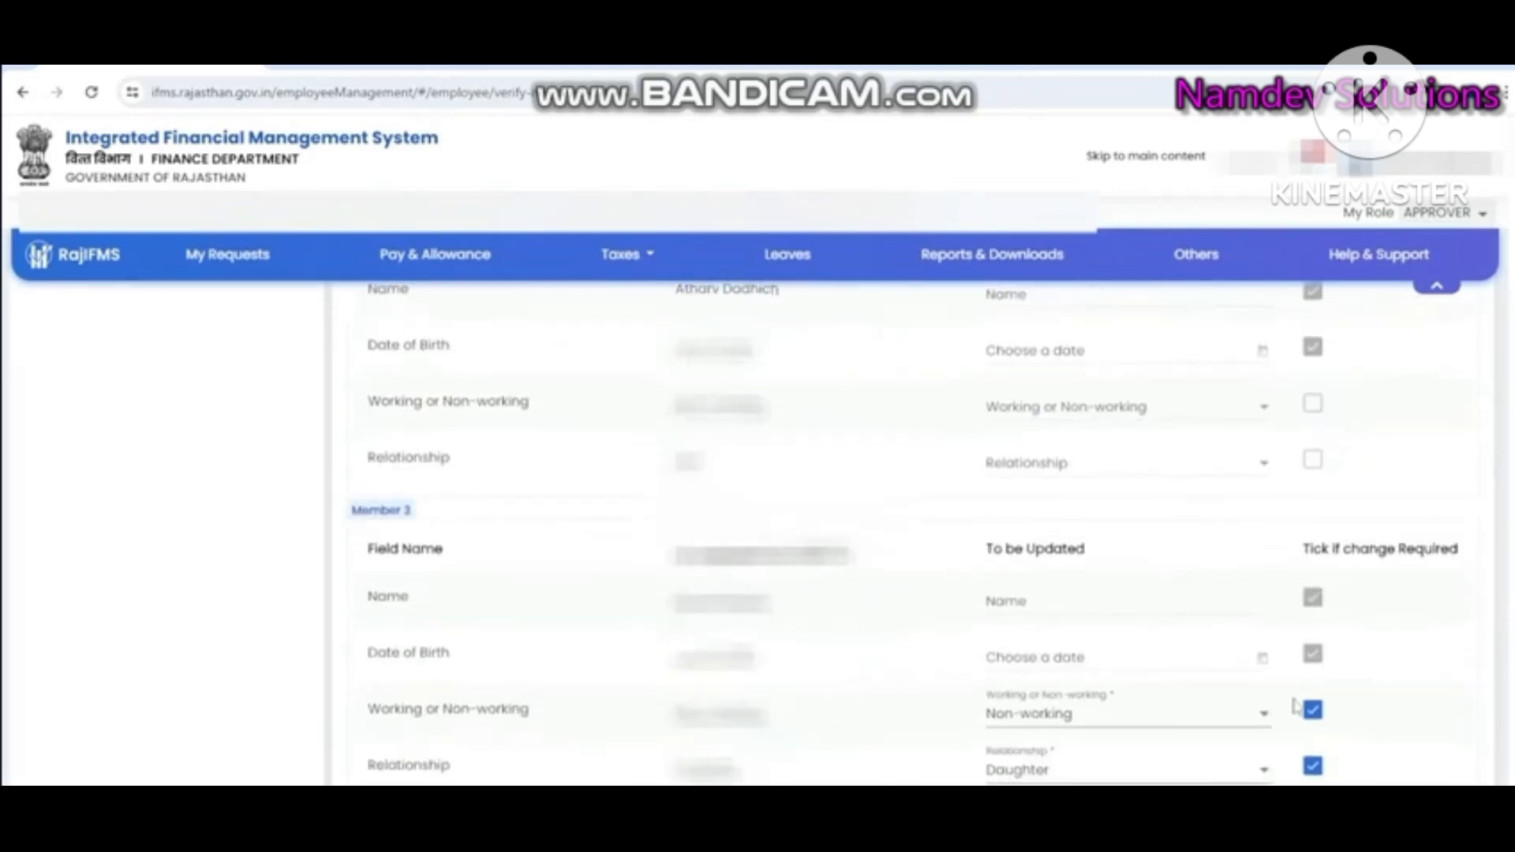
{"action": "left_click", "coordinate": [1312, 710]}
{"action": "left_click", "coordinate": [1312, 765]}
{"action": "scroll", "coordinate": [1312, 765], "scroll_direction": "down", "scroll_amount": 2}
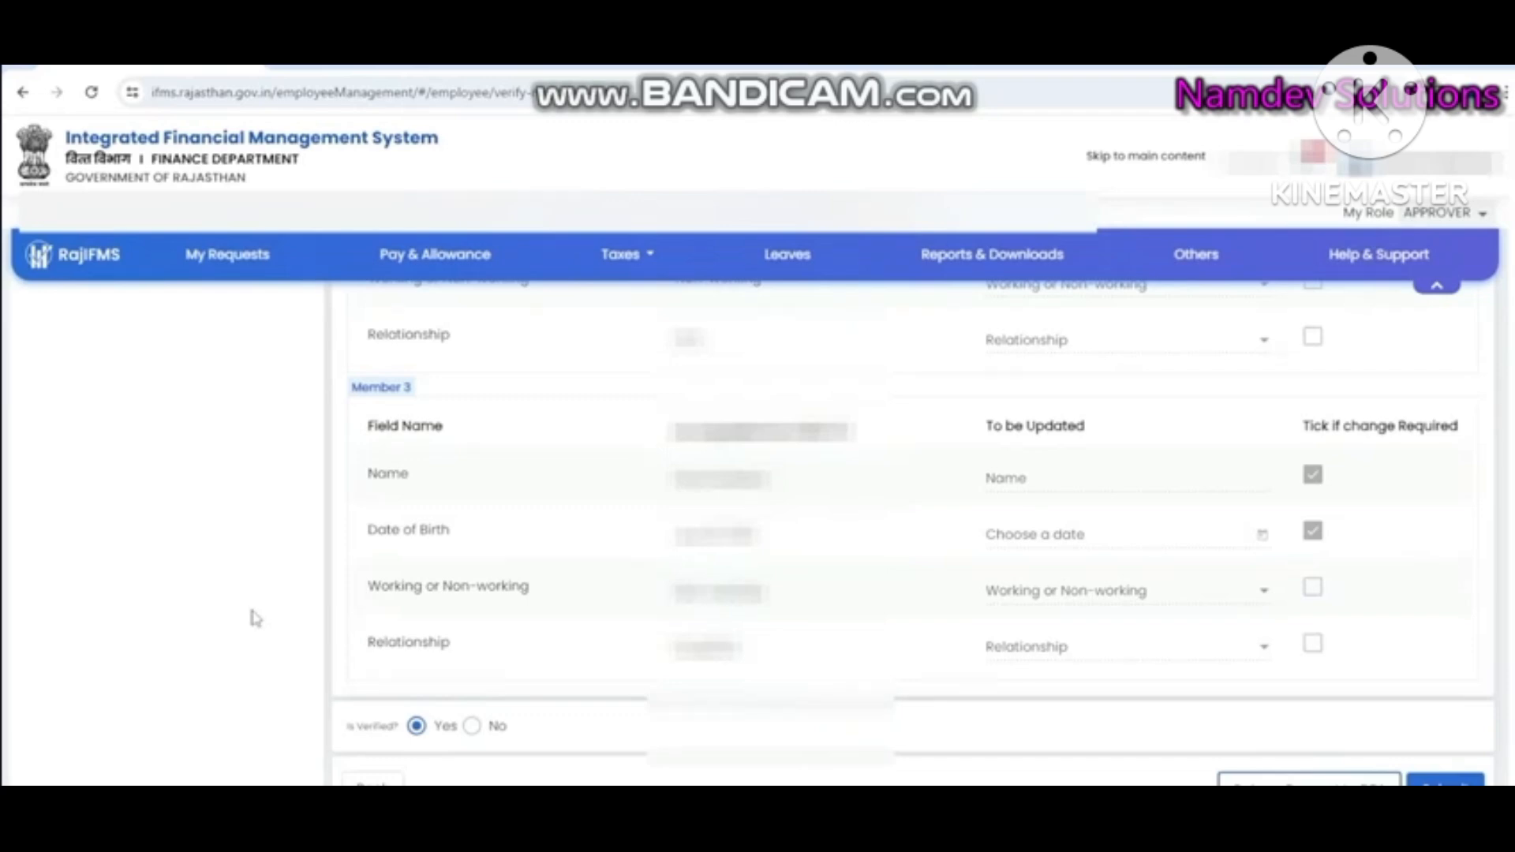
- Leave the verification form and open the Group Creation page of Group Management
{"action": "scroll", "coordinate": [255, 618], "scroll_direction": "up", "scroll_amount": 8}
{"action": "scroll", "coordinate": [255, 619], "scroll_direction": "up", "scroll_amount": 10}
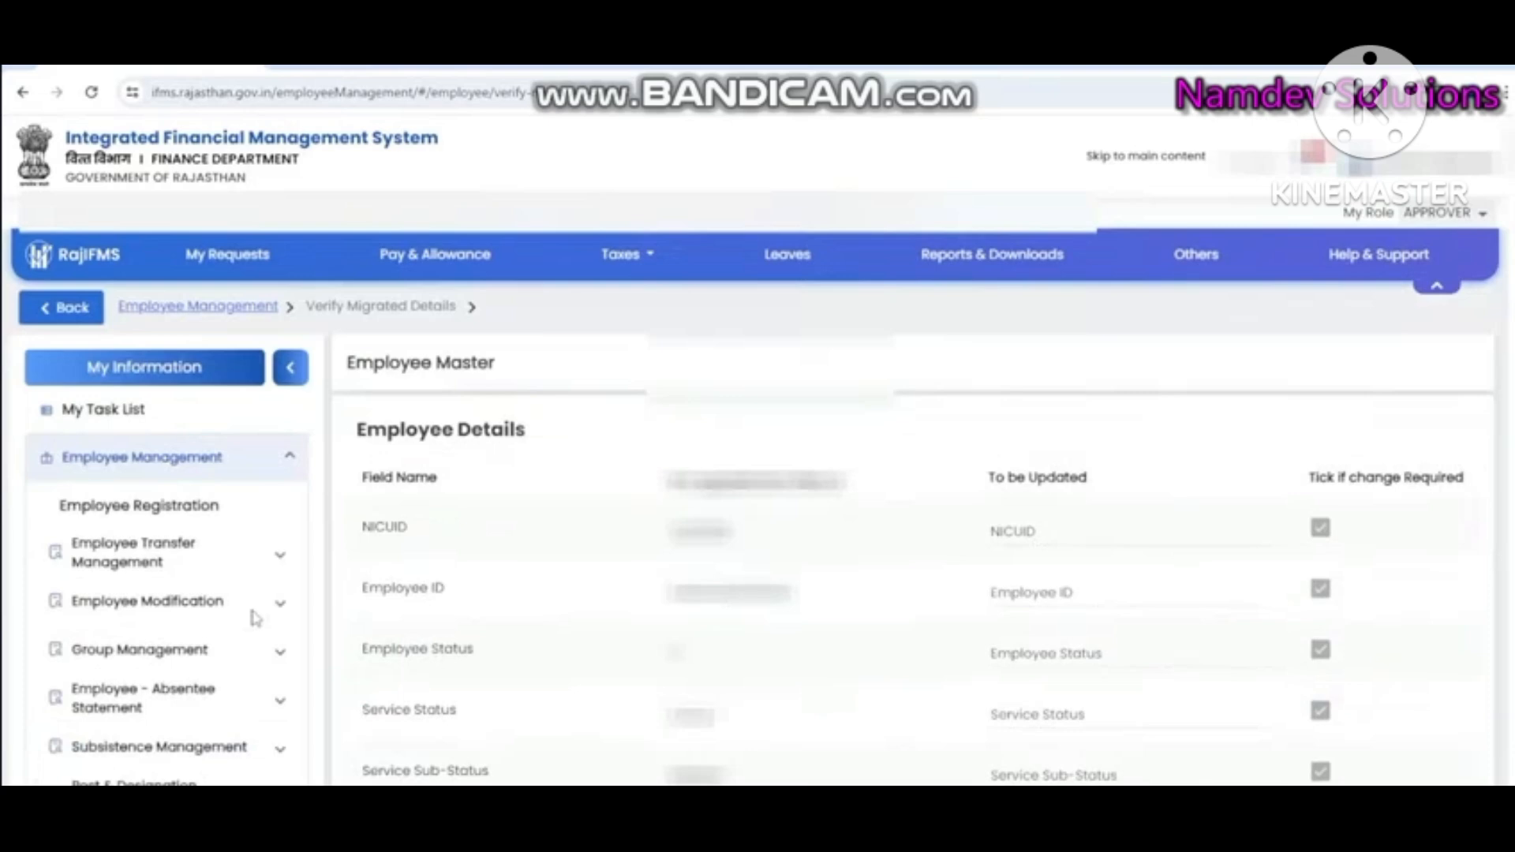
{"action": "scroll", "coordinate": [255, 618], "scroll_direction": "down", "scroll_amount": 3}
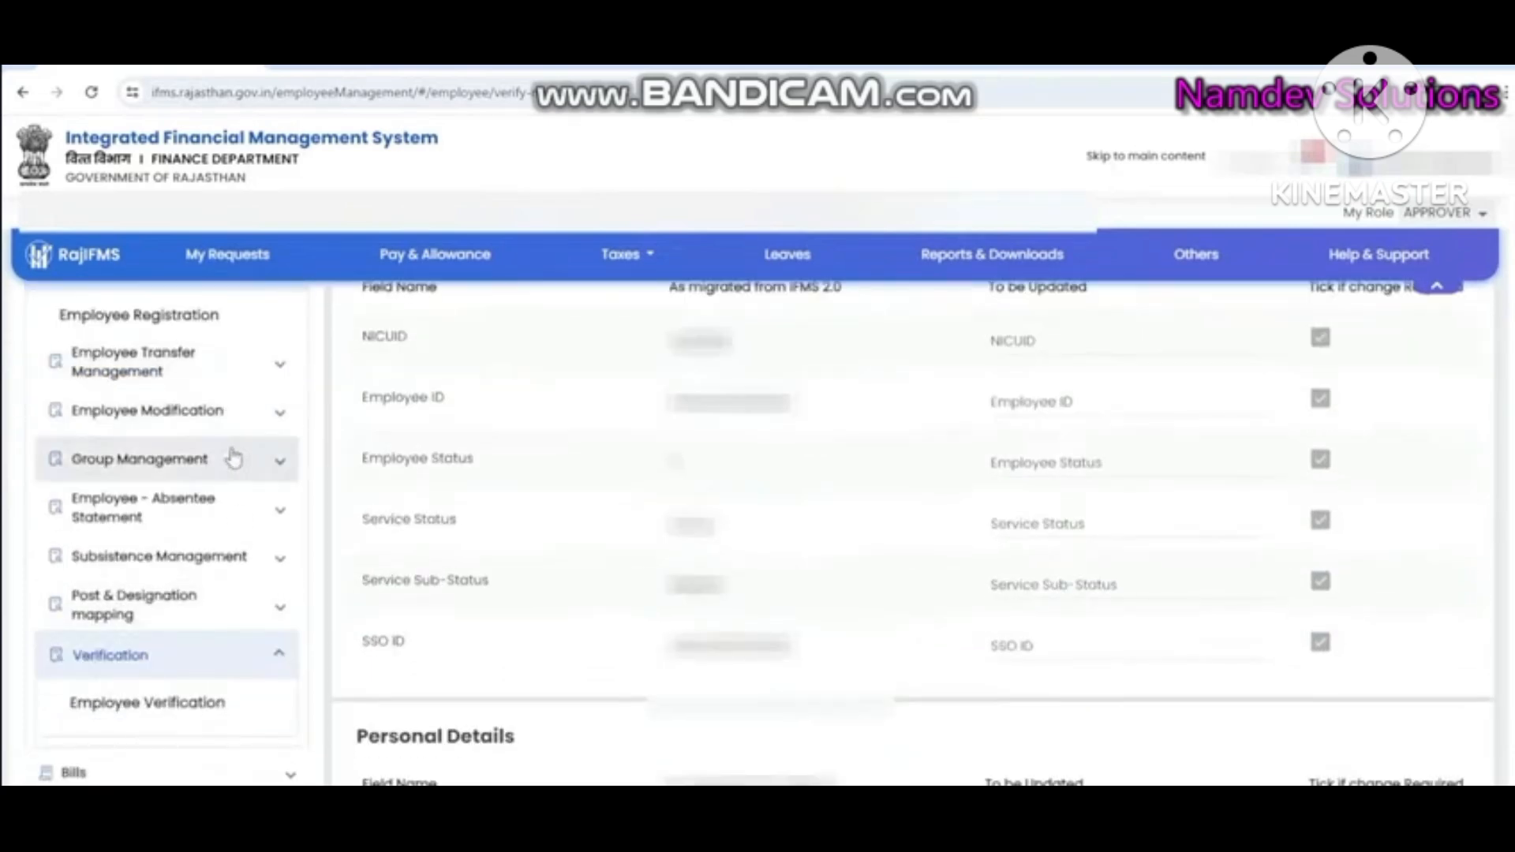
{"action": "left_click", "coordinate": [260, 467]}
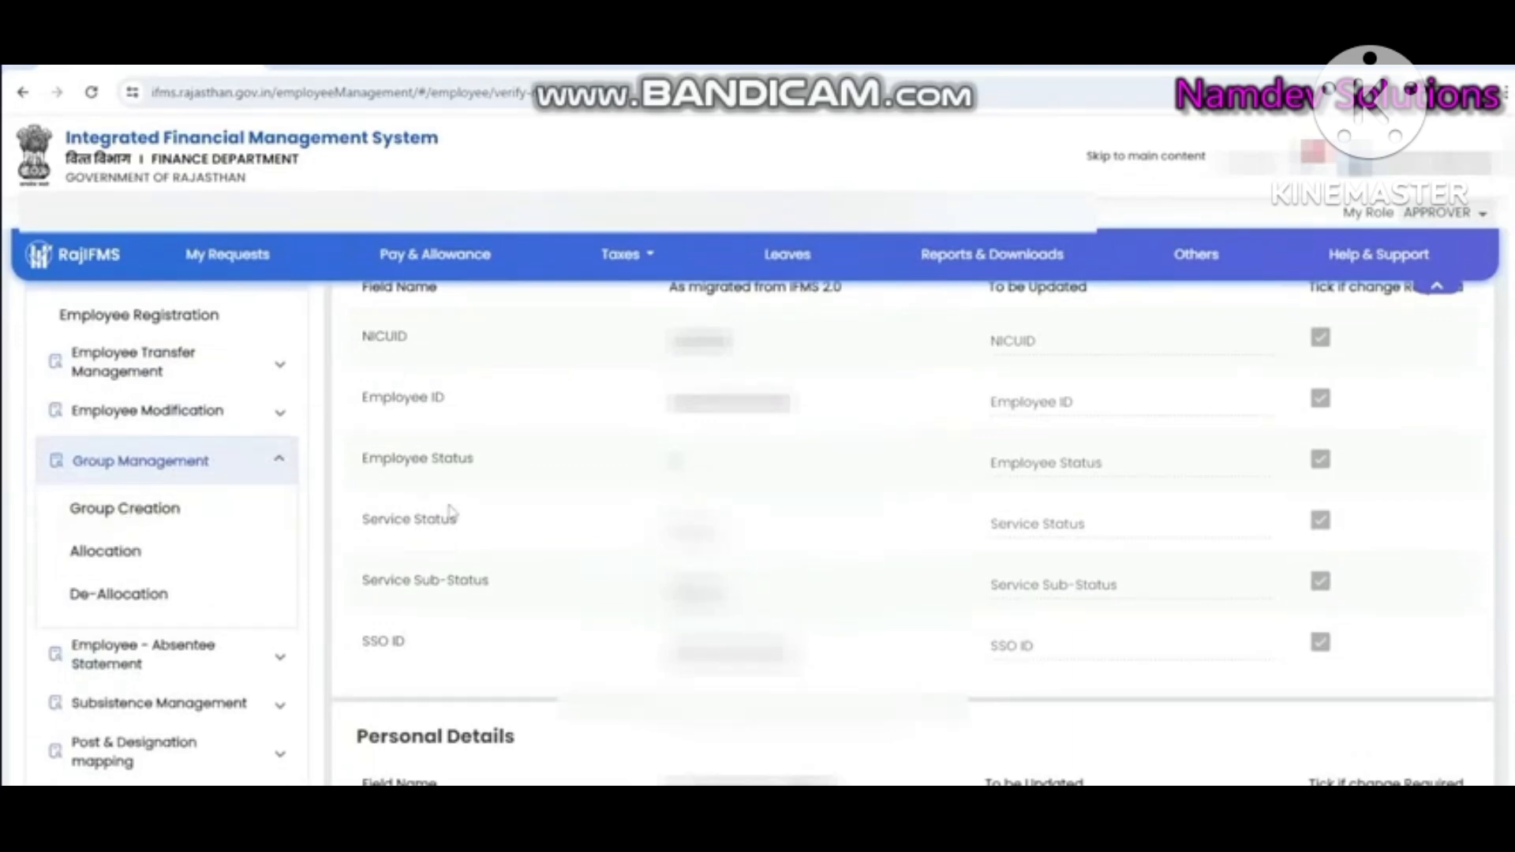
{"action": "left_click", "coordinate": [215, 519]}
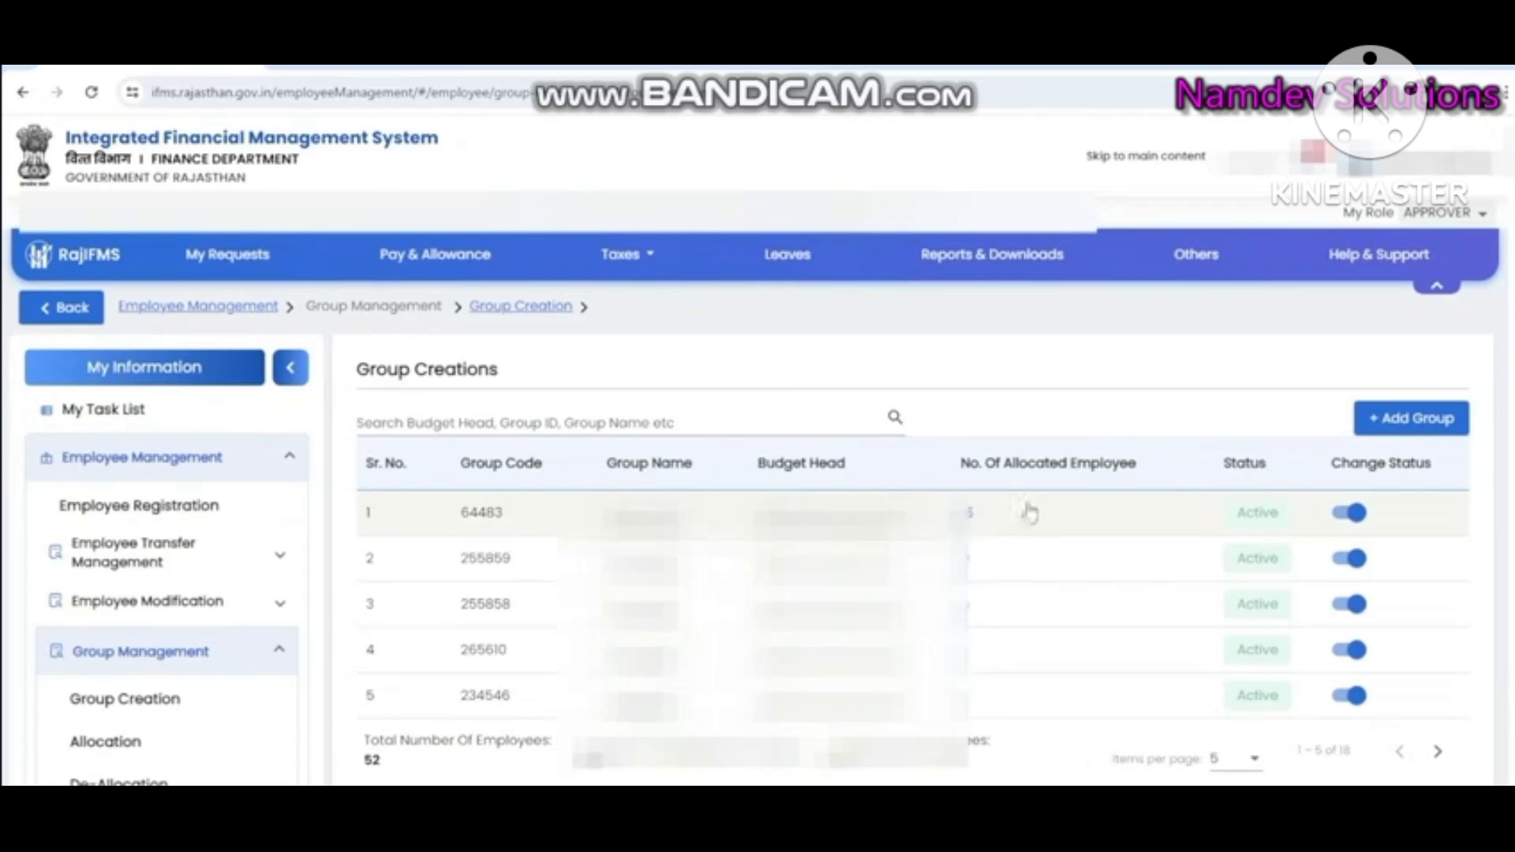
- Start adding a non-sharing based group with BFC Type SF and discard the form without submitting it
{"action": "left_click", "coordinate": [1413, 420]}
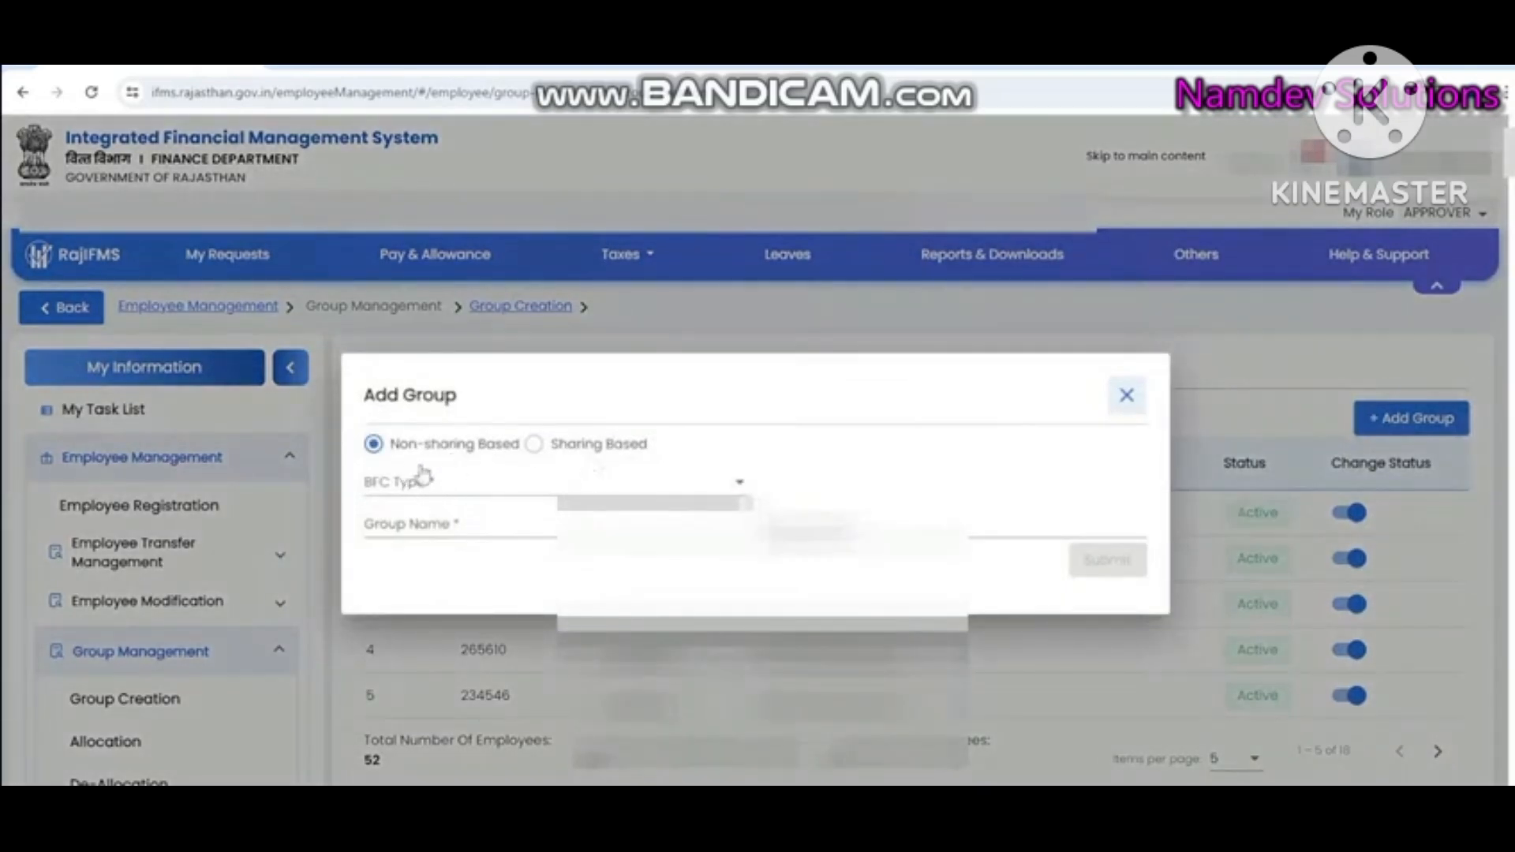
{"action": "left_click", "coordinate": [476, 488]}
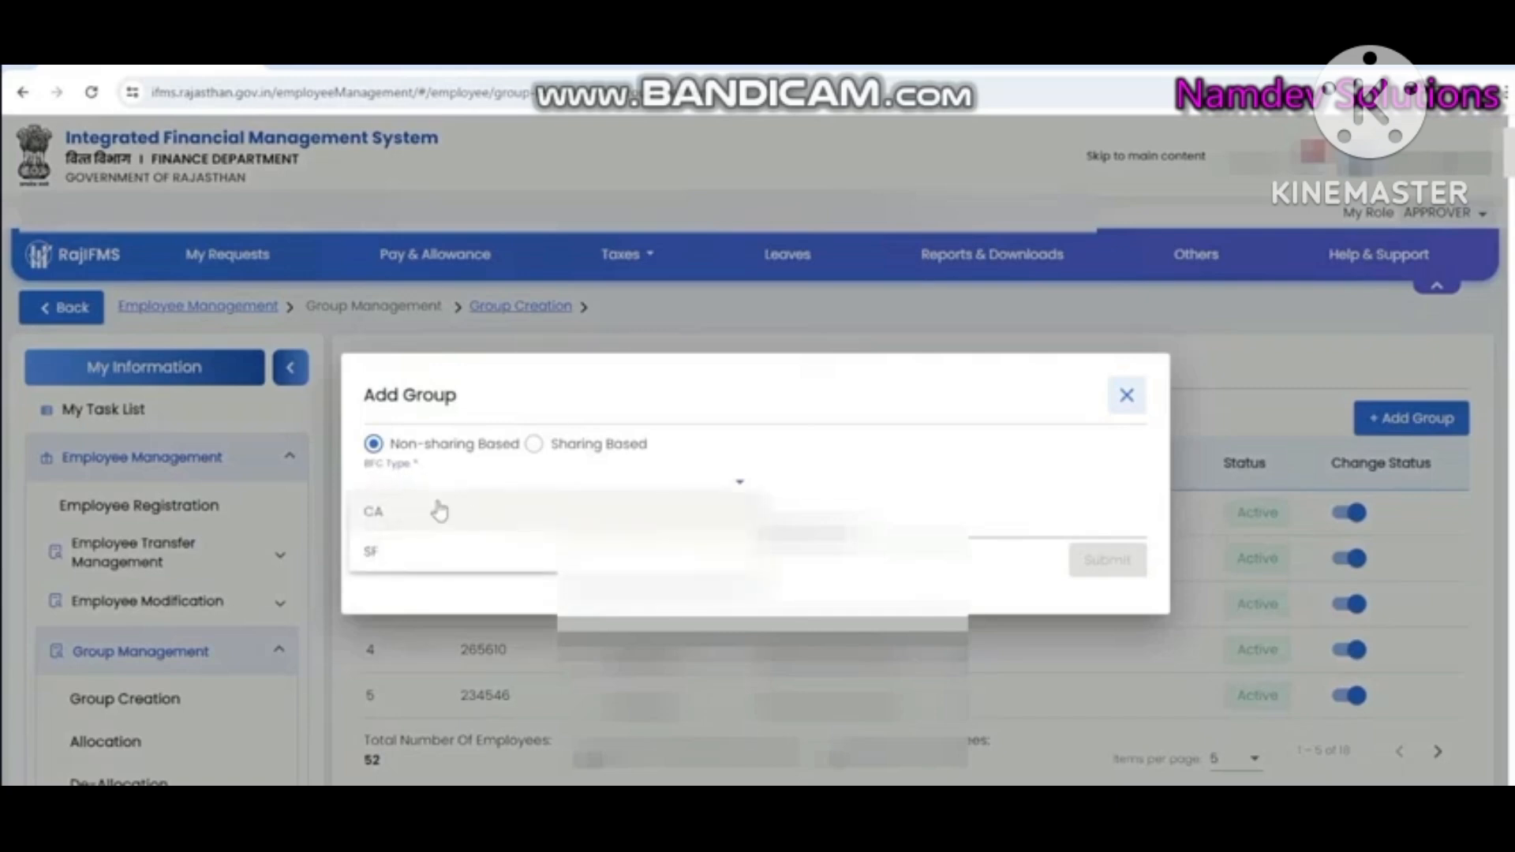
{"action": "left_click", "coordinate": [380, 567]}
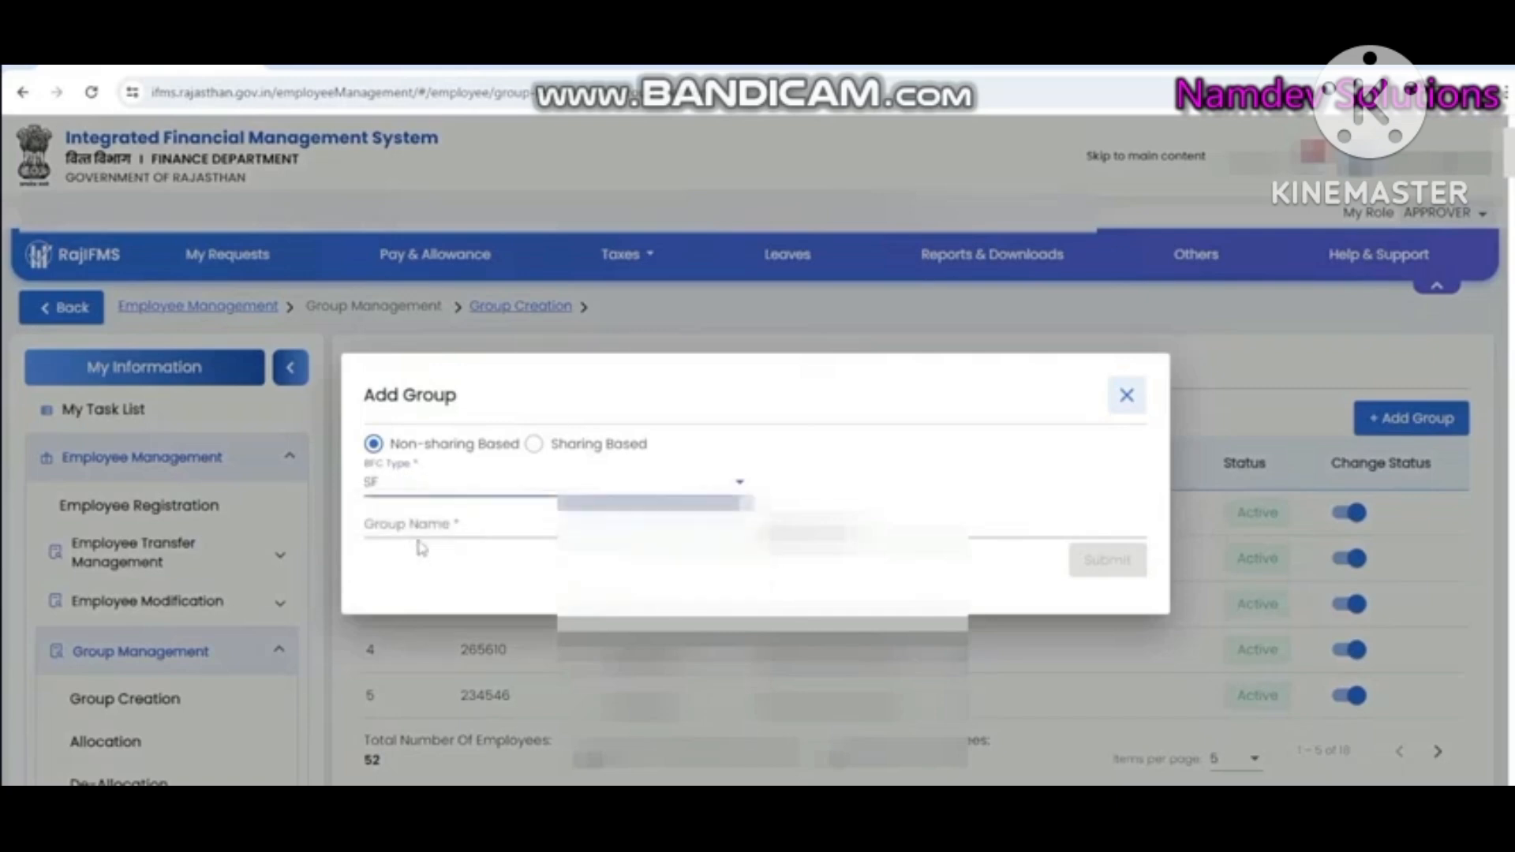
{"action": "left_click", "coordinate": [420, 524]}
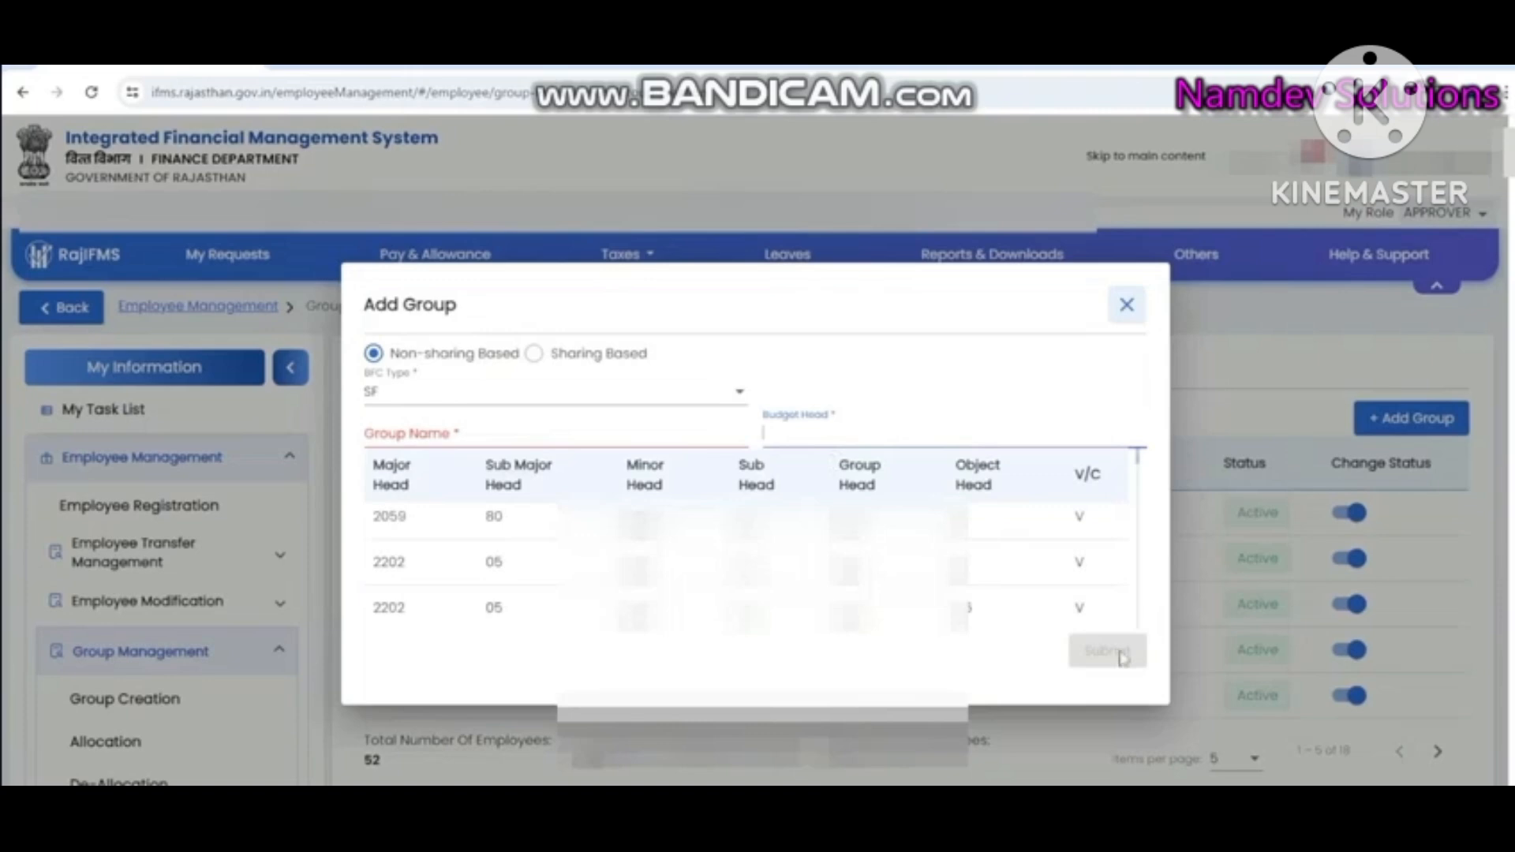
{"action": "left_click", "coordinate": [1127, 308]}
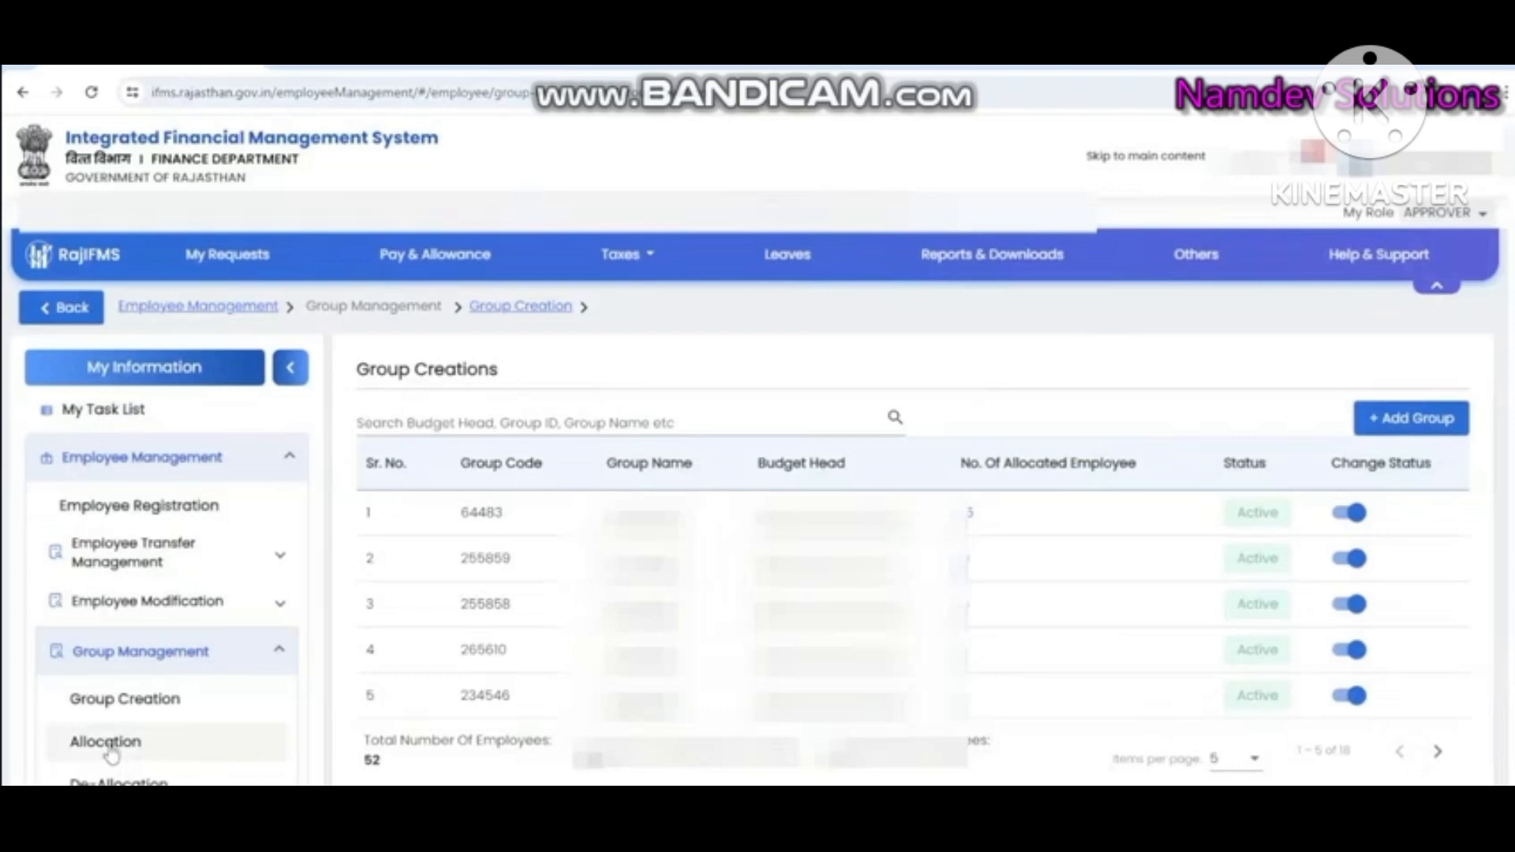
- Check the employee Allocation list, and open the STAFF group with code 255859 for de-allocation
{"action": "left_click", "coordinate": [111, 750]}
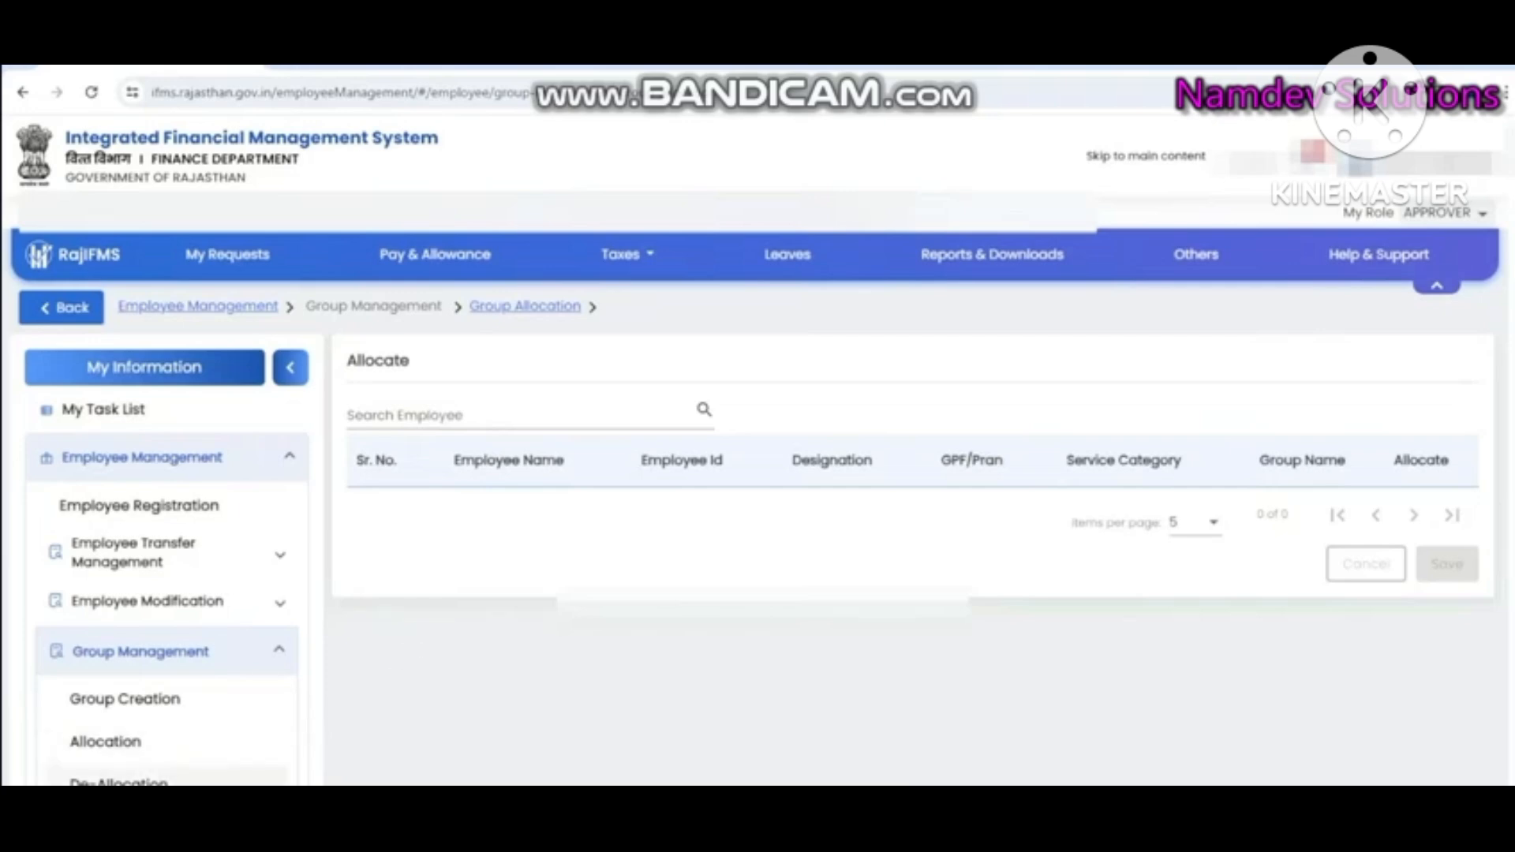
{"action": "left_click", "coordinate": [119, 781]}
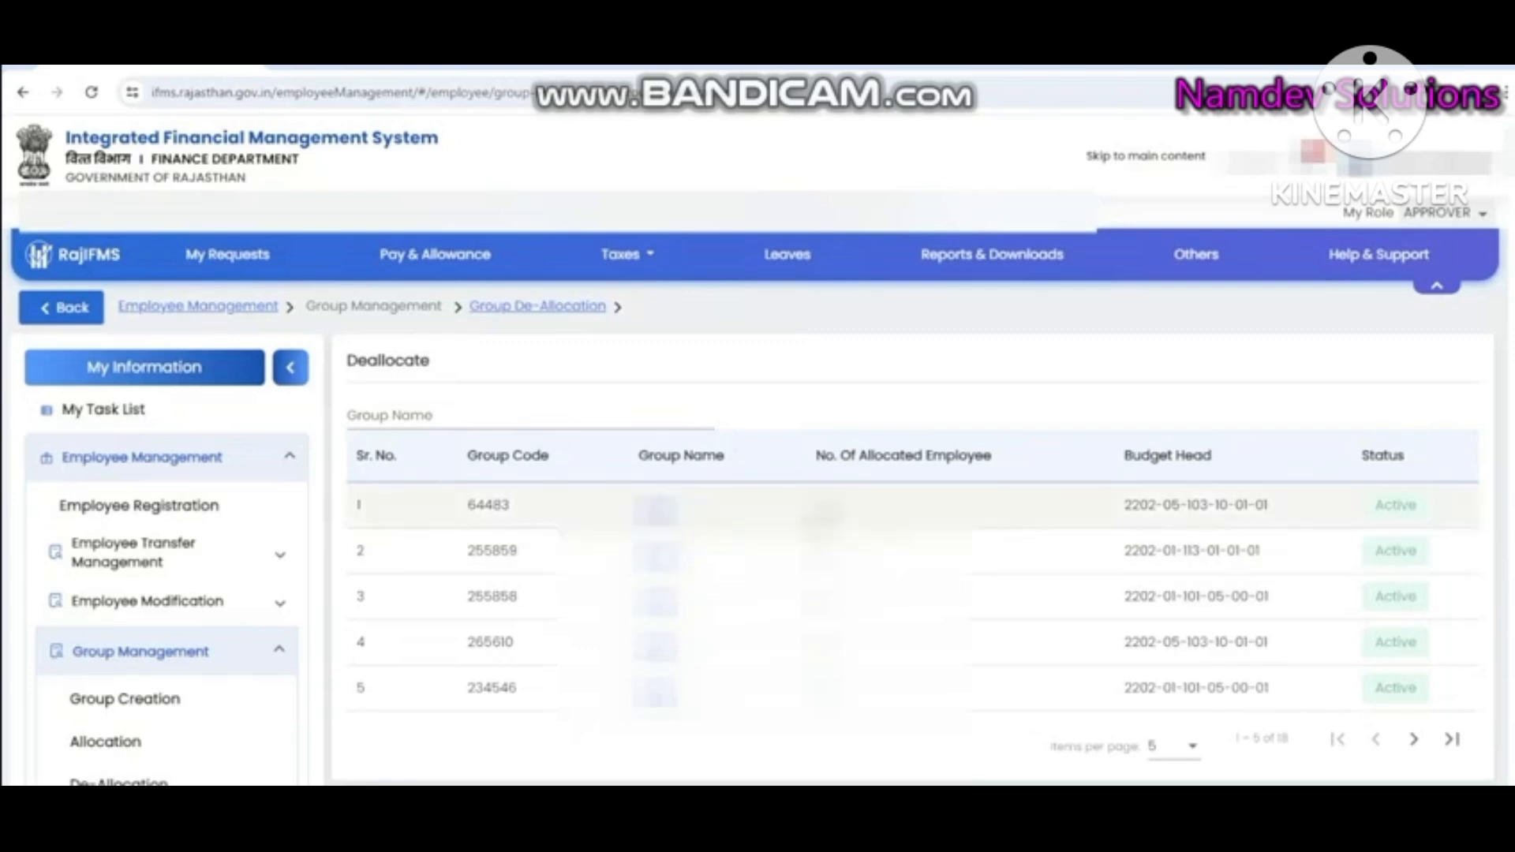
{"action": "left_click", "coordinate": [658, 552]}
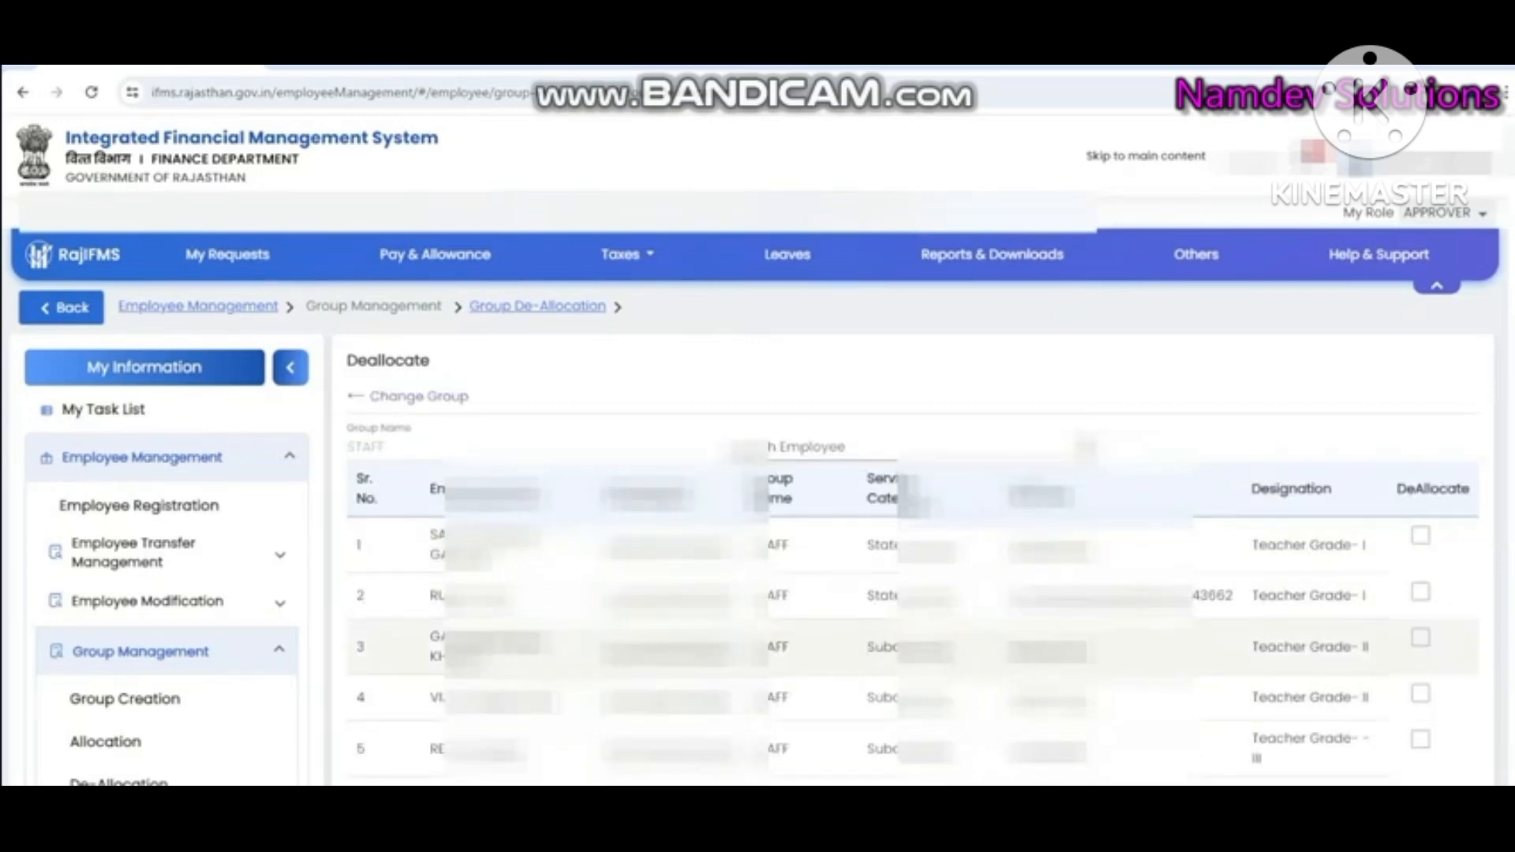
- Deallocate the first listed Teacher Grade-I employee from the STAFF group and confirm the request
{"action": "left_click", "coordinate": [1421, 545]}
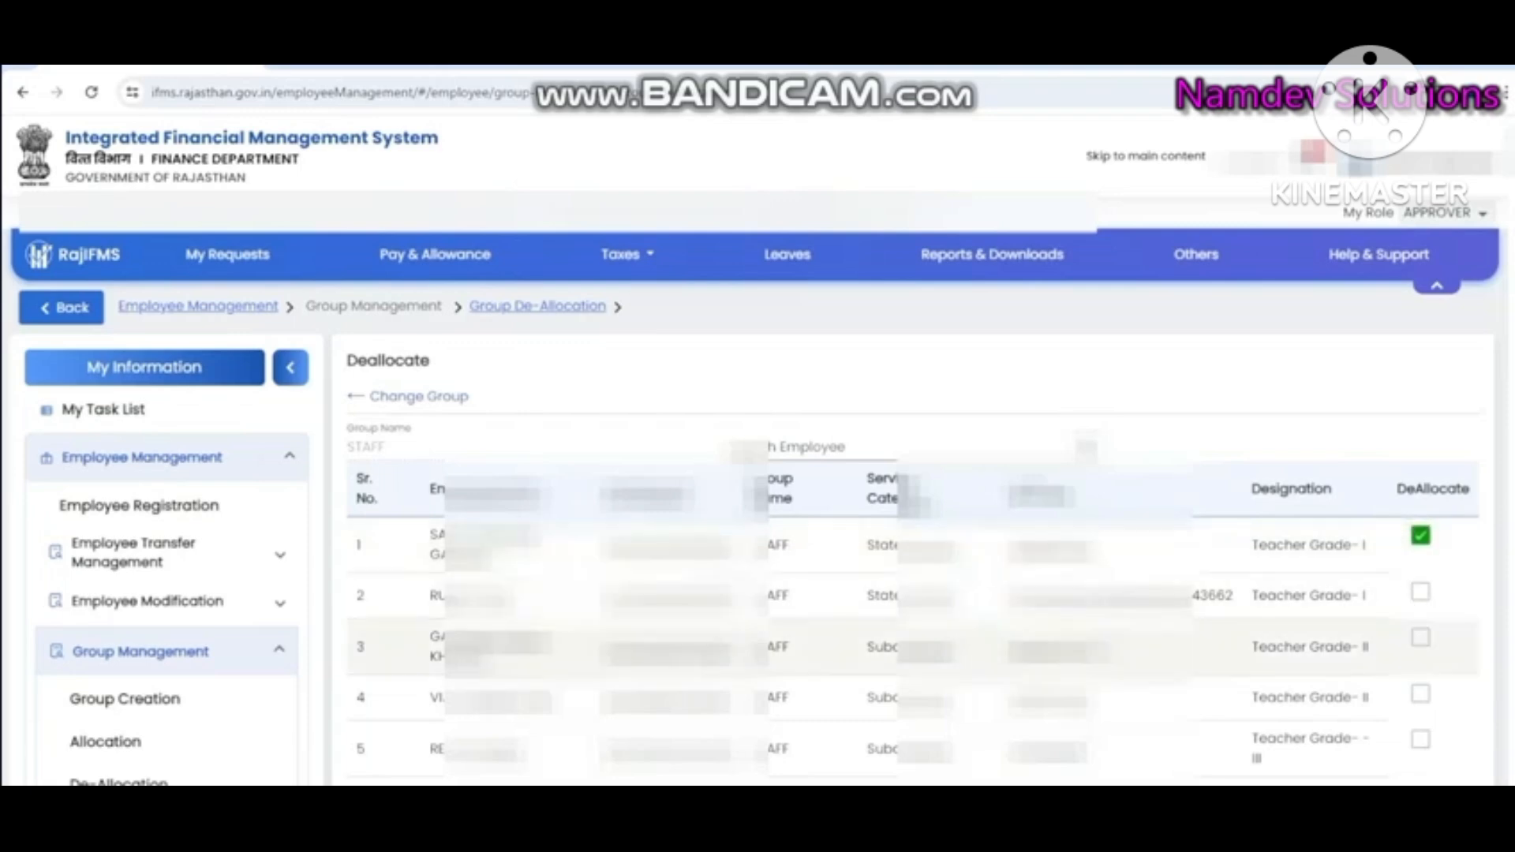
{"action": "scroll", "coordinate": [907, 552], "scroll_direction": "down", "scroll_amount": 2}
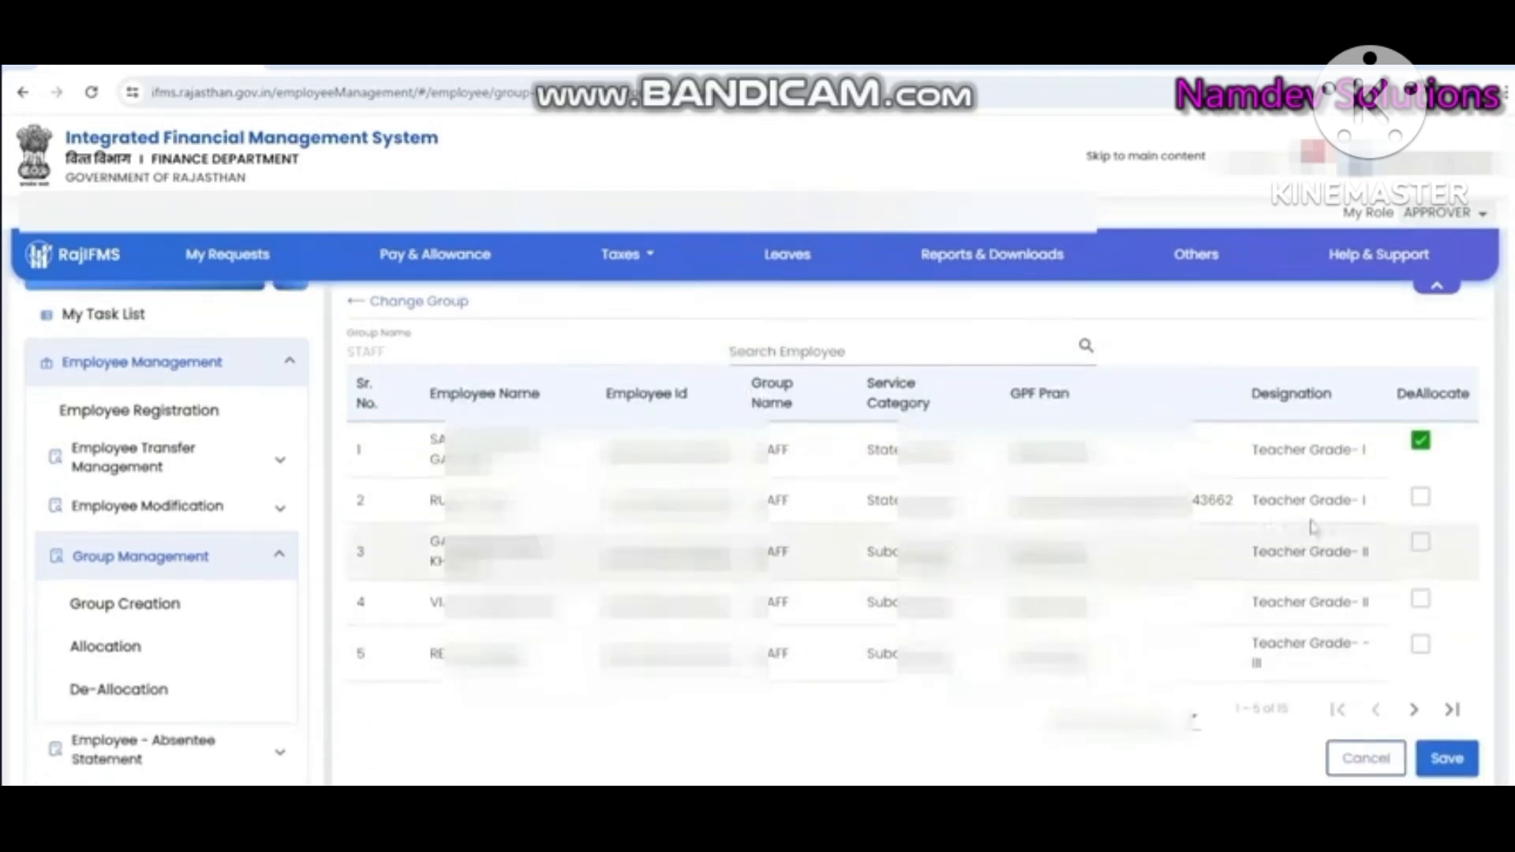
{"action": "left_click", "coordinate": [1448, 761]}
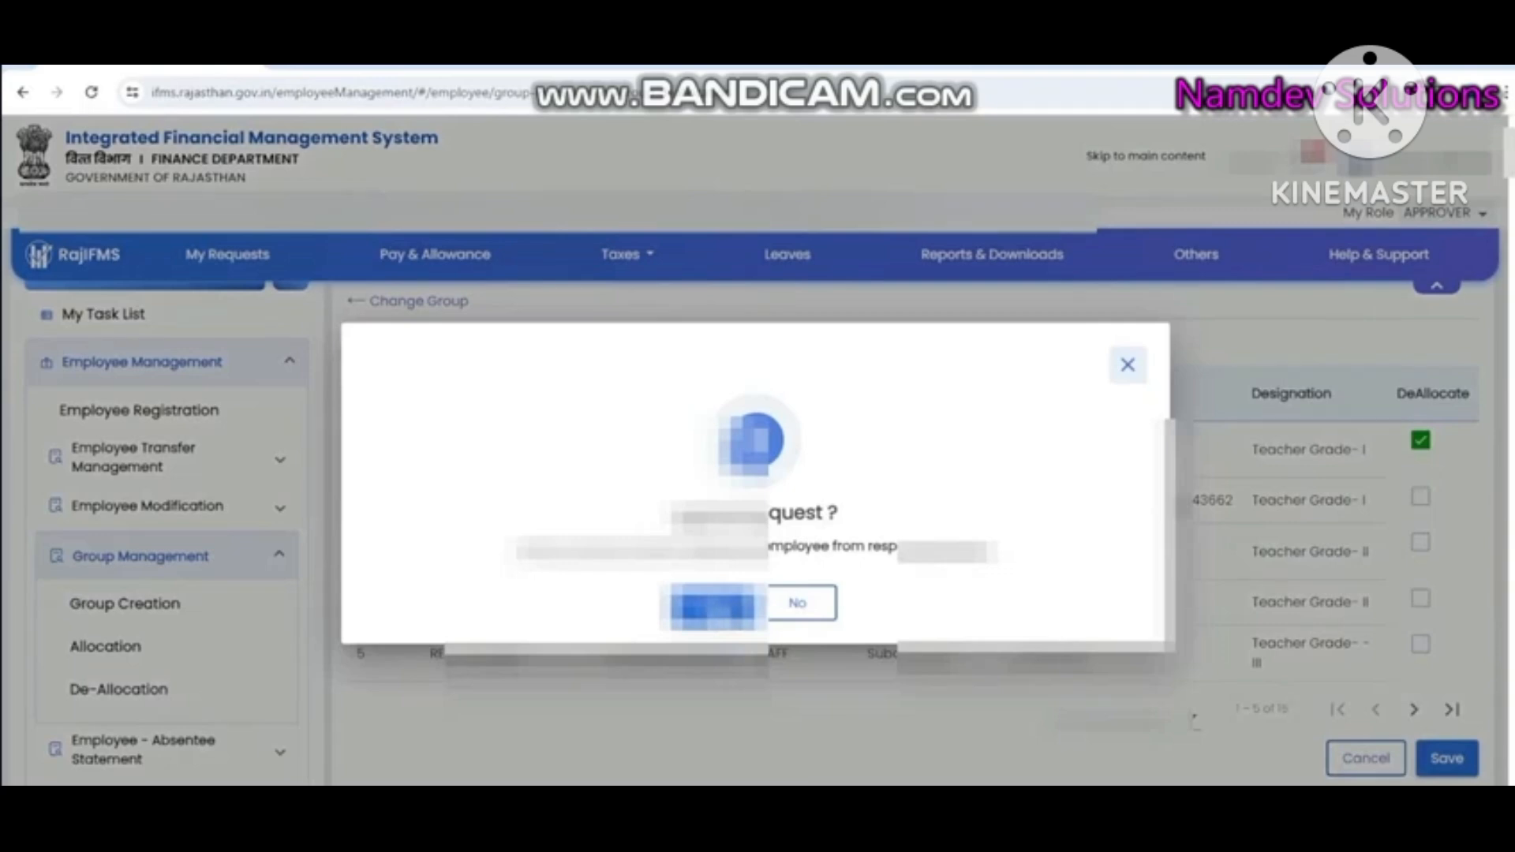
{"action": "left_click", "coordinate": [726, 608]}
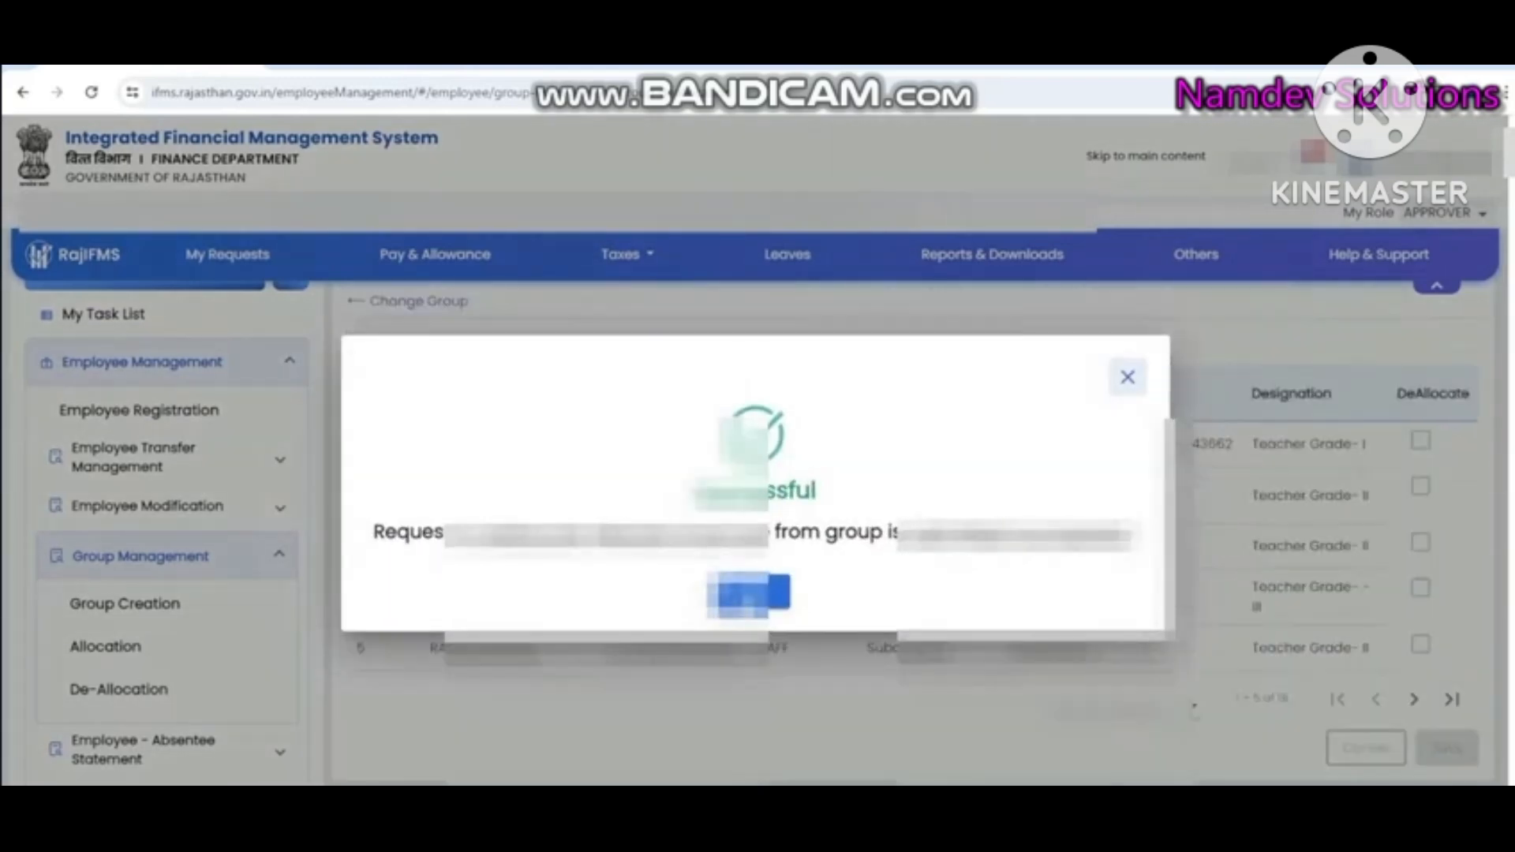
{"action": "left_click", "coordinate": [743, 596]}
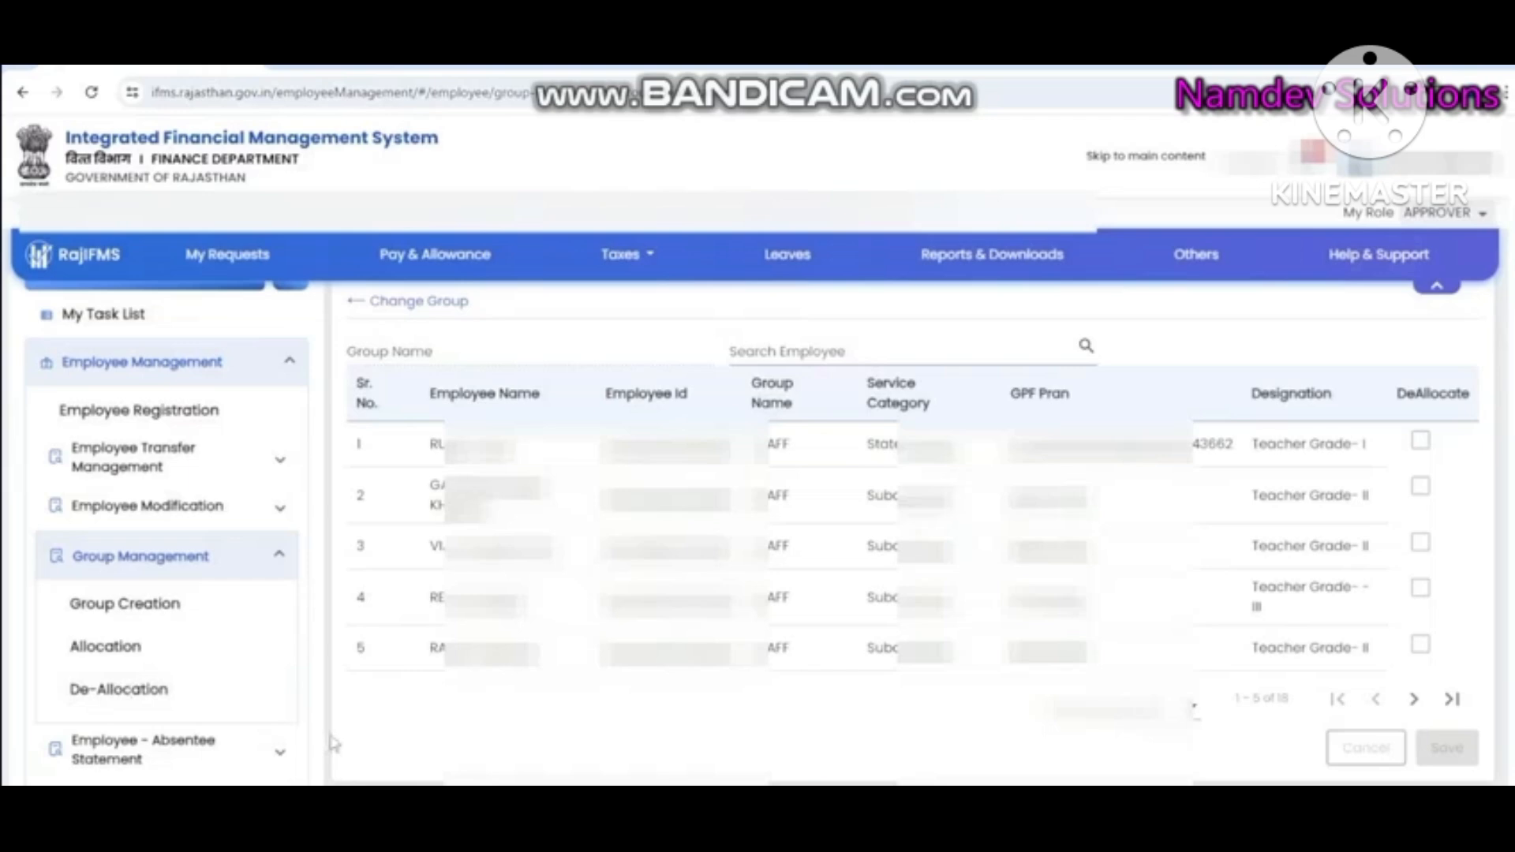
- Allocate the listed unassigned employee to the STAFF(#14) group and confirm the request
{"action": "left_click", "coordinate": [124, 653]}
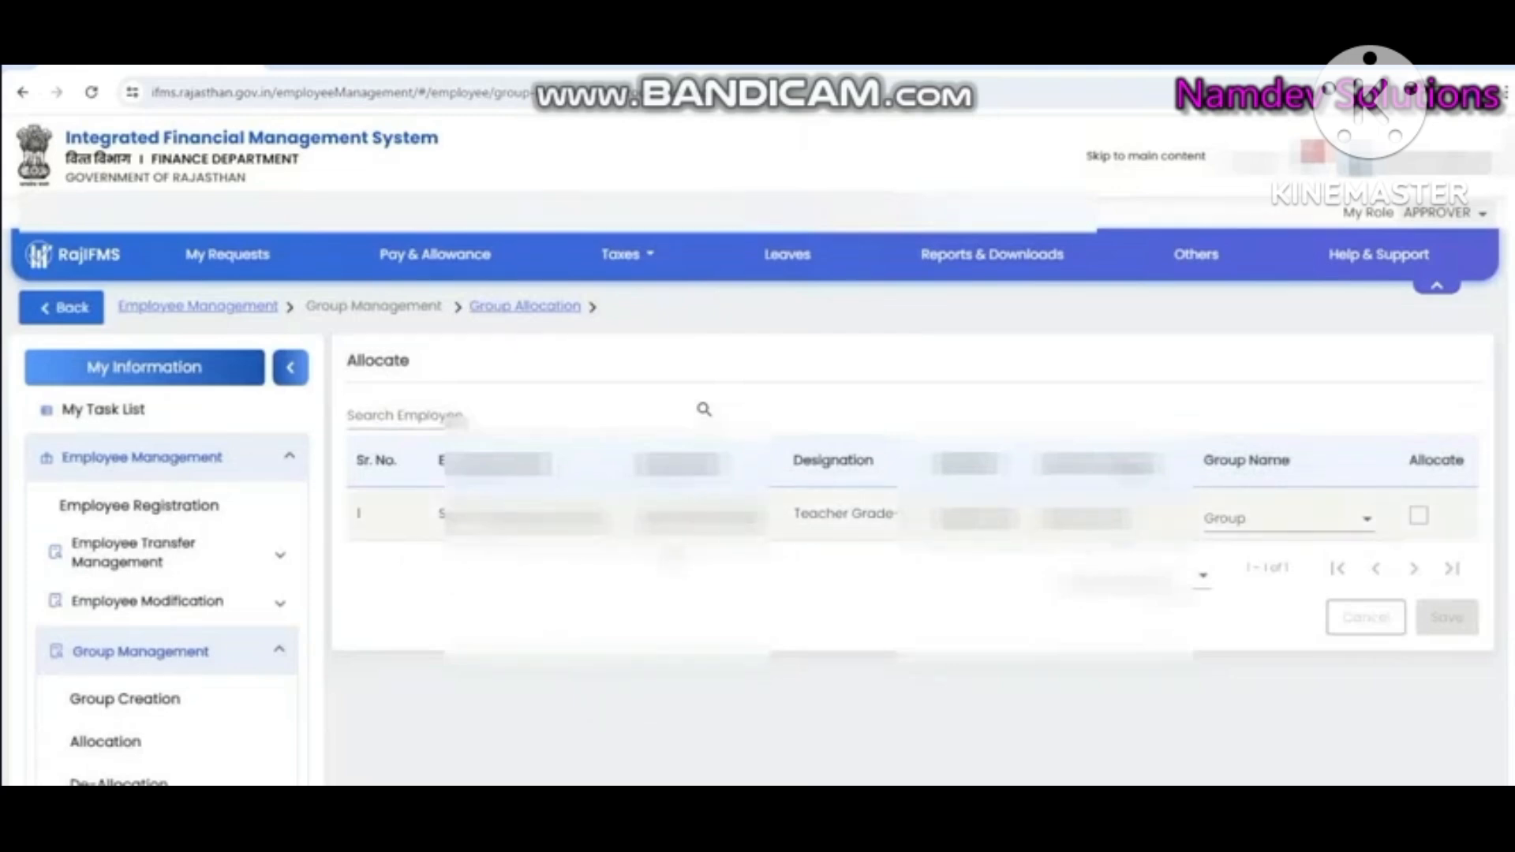
{"action": "left_click", "coordinate": [1367, 524]}
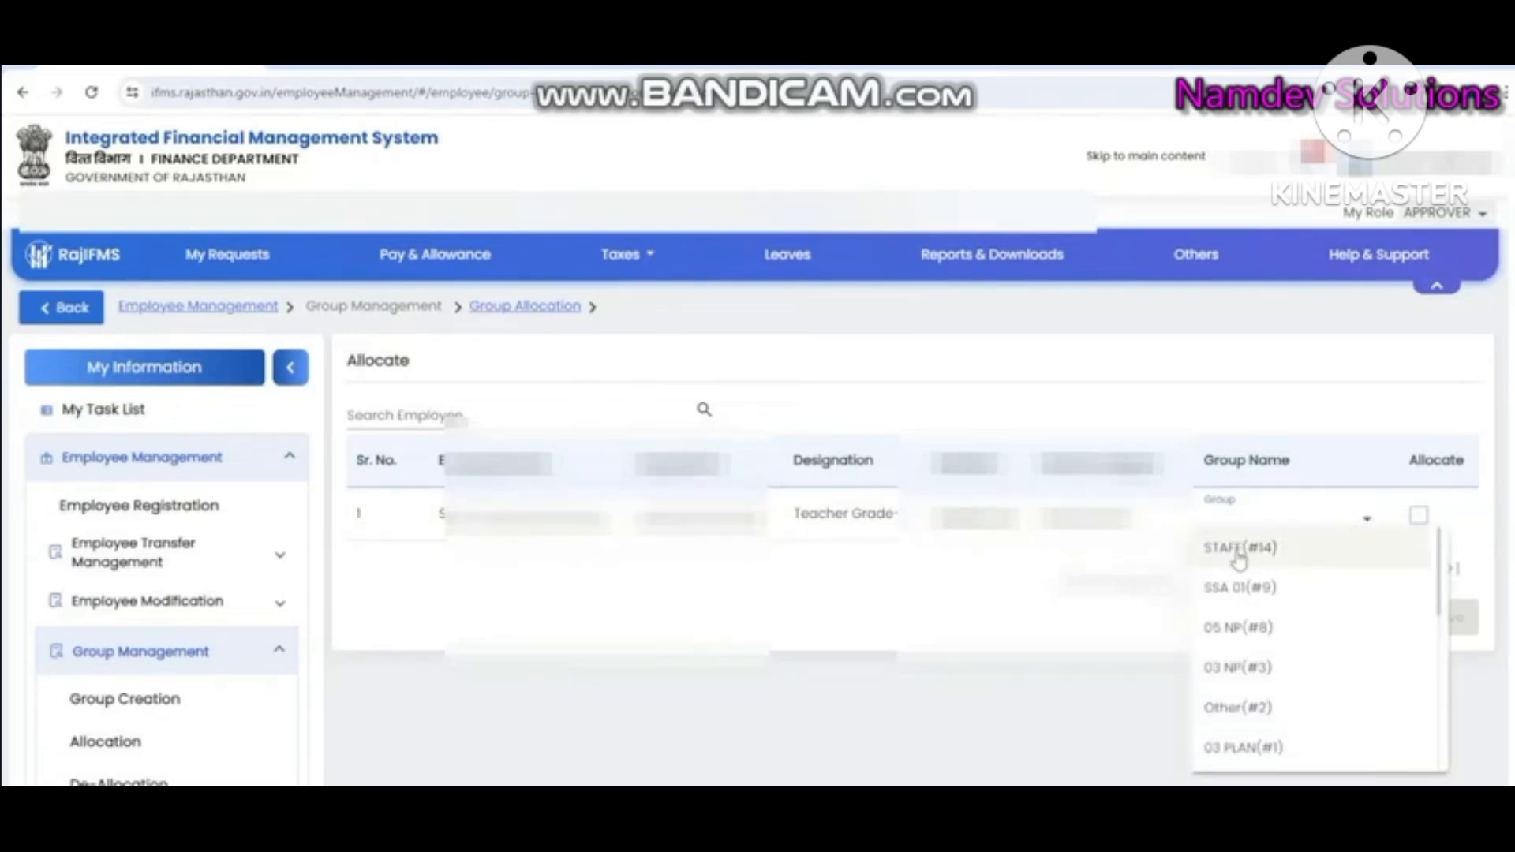
{"action": "left_click", "coordinate": [1239, 552]}
{"action": "left_click", "coordinate": [1419, 516]}
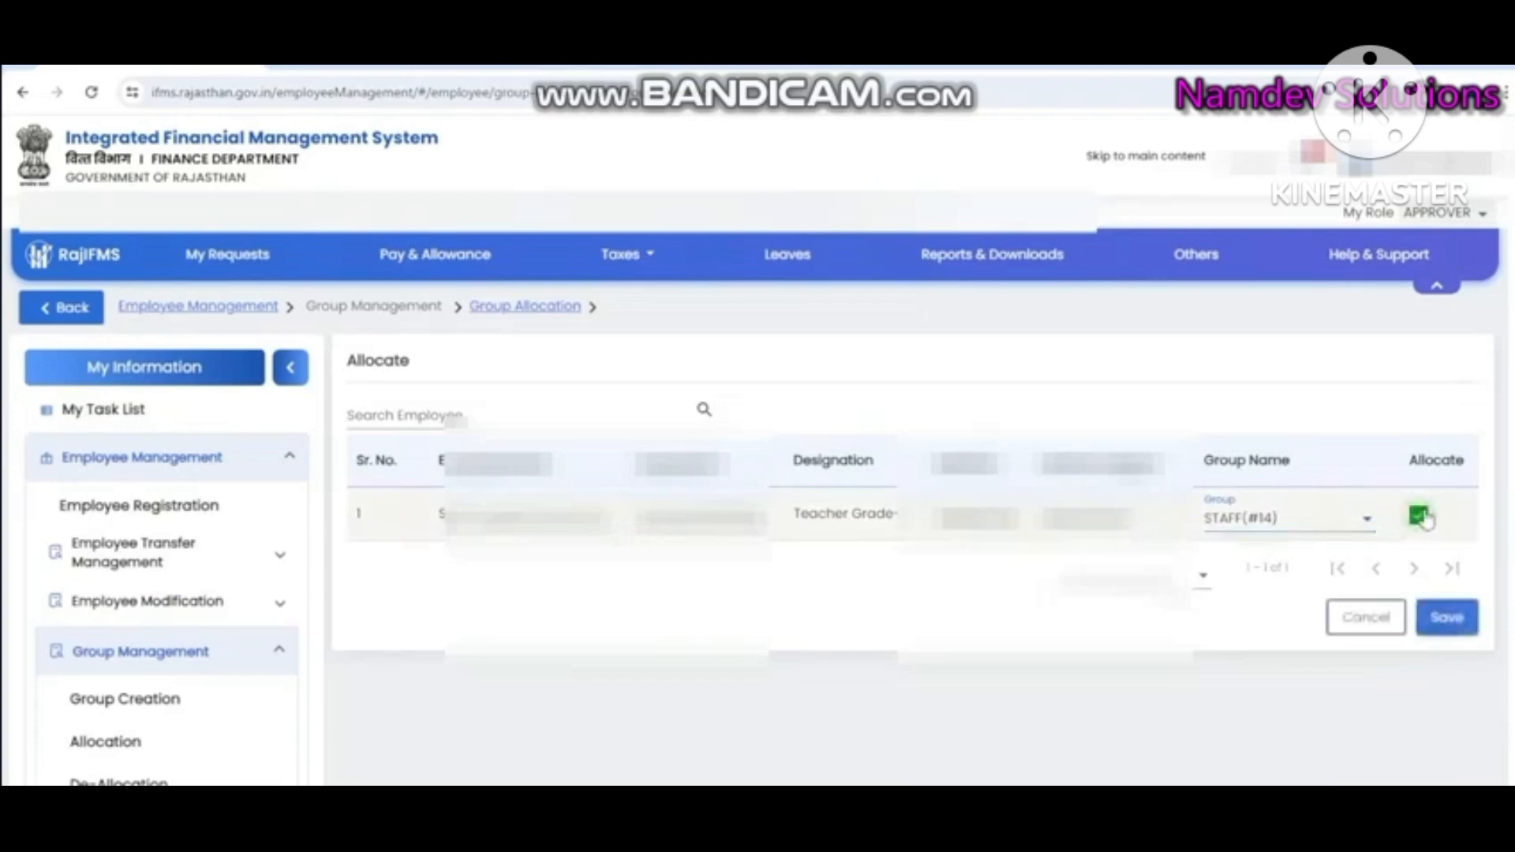
{"action": "left_click", "coordinate": [1449, 620]}
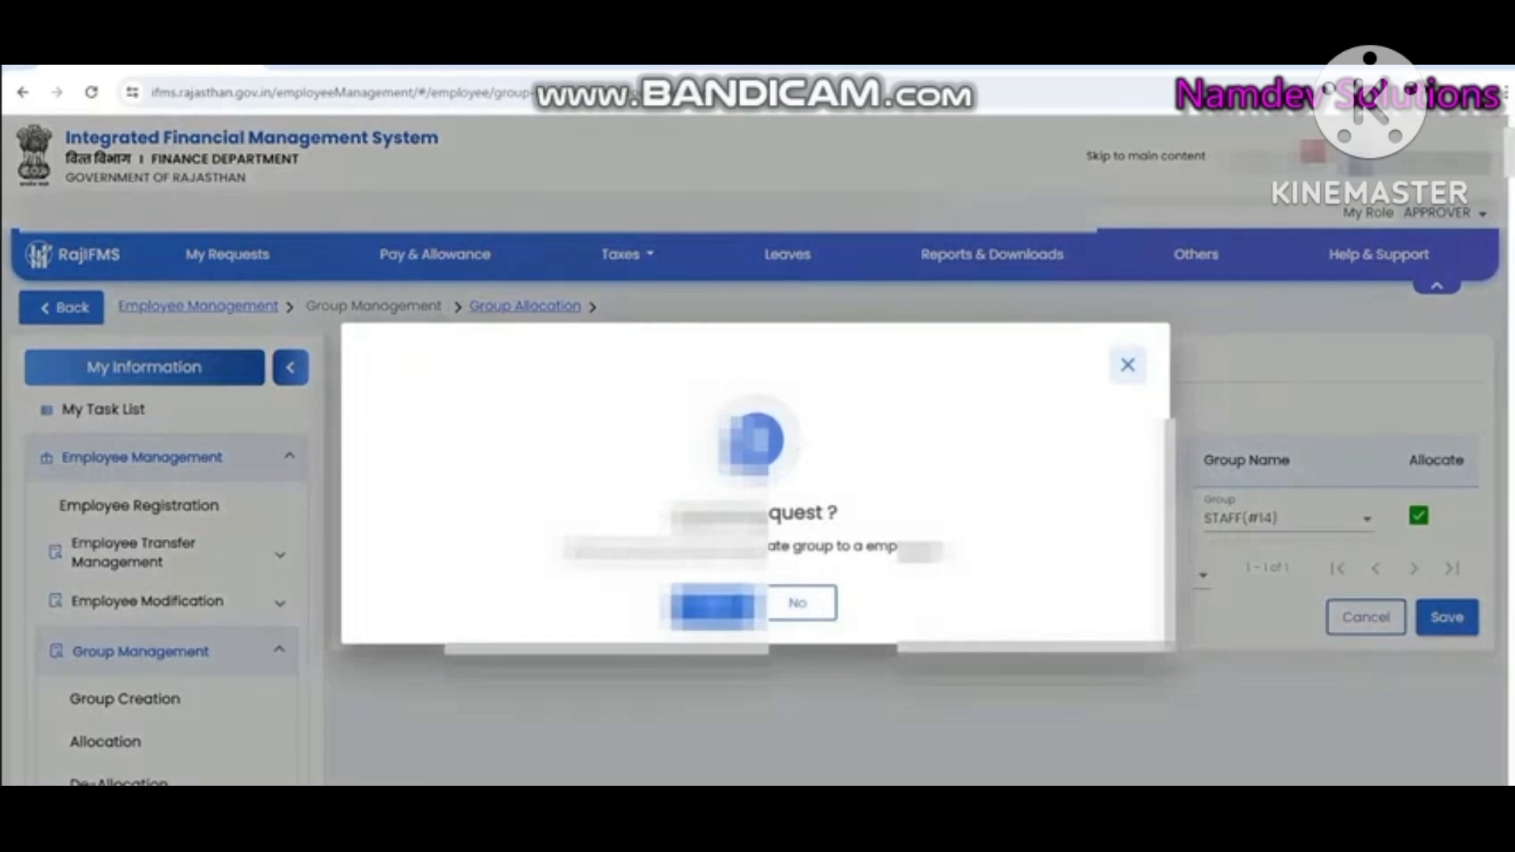
{"action": "left_click", "coordinate": [713, 606]}
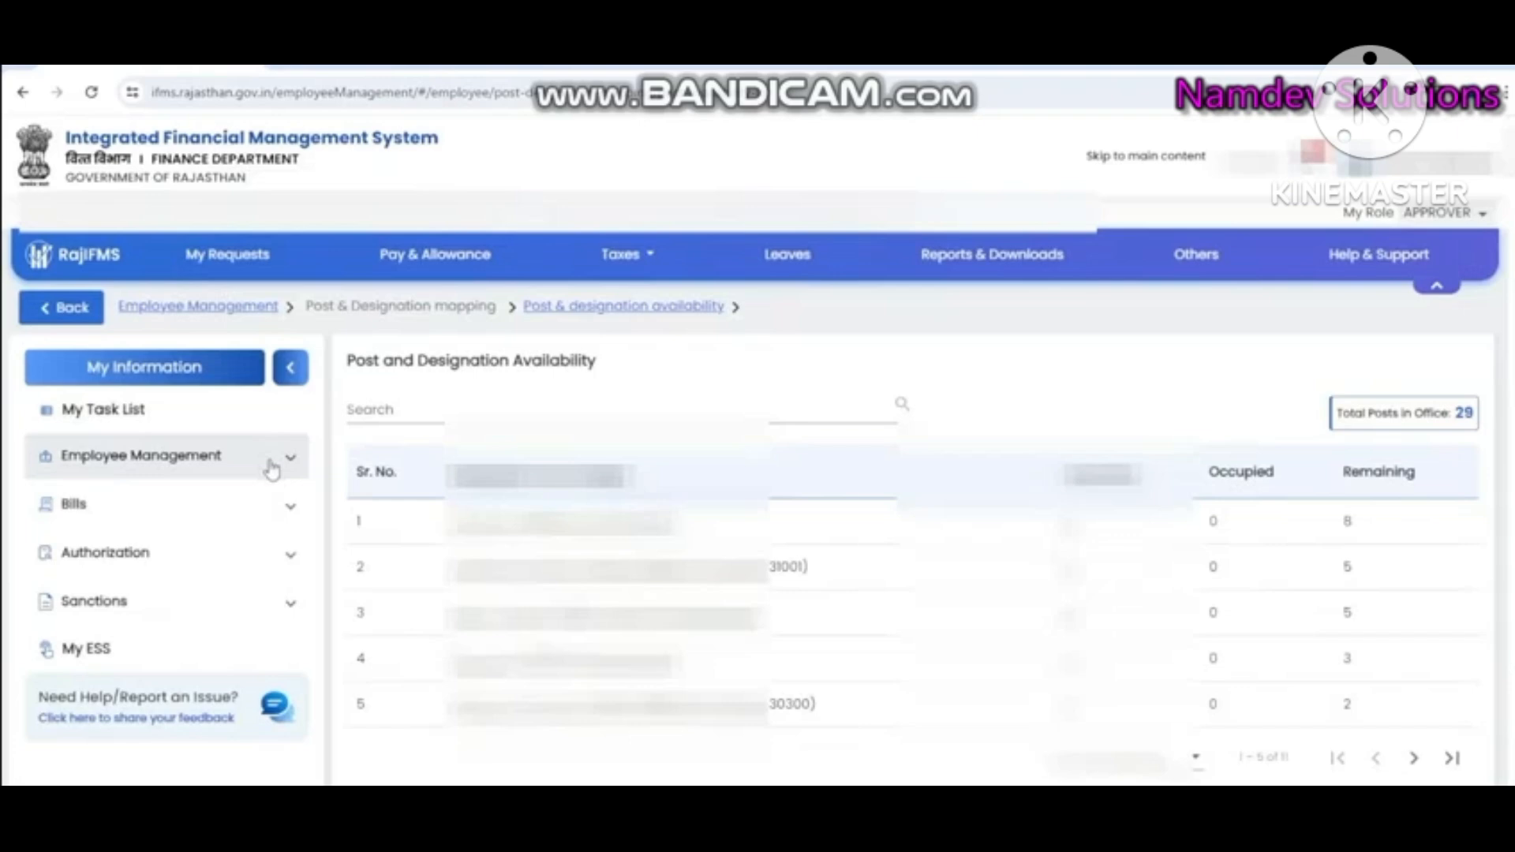
- Review the Post & designation availability list and open the Post allocation list of Post & Designation mapping
{"action": "left_click", "coordinate": [288, 463]}
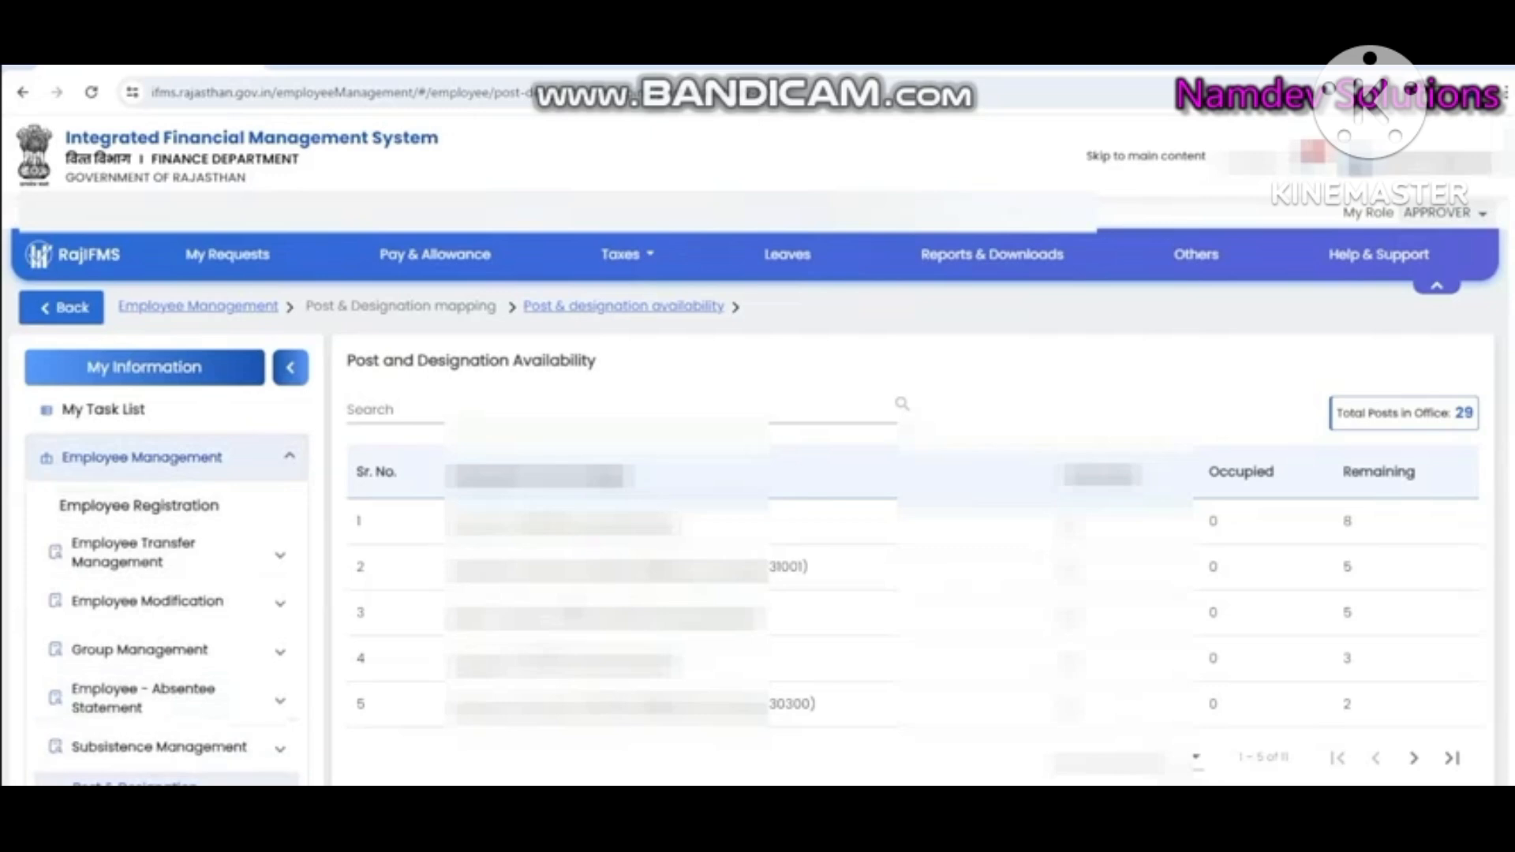
{"action": "scroll", "coordinate": [158, 631], "scroll_direction": "down", "scroll_amount": 3}
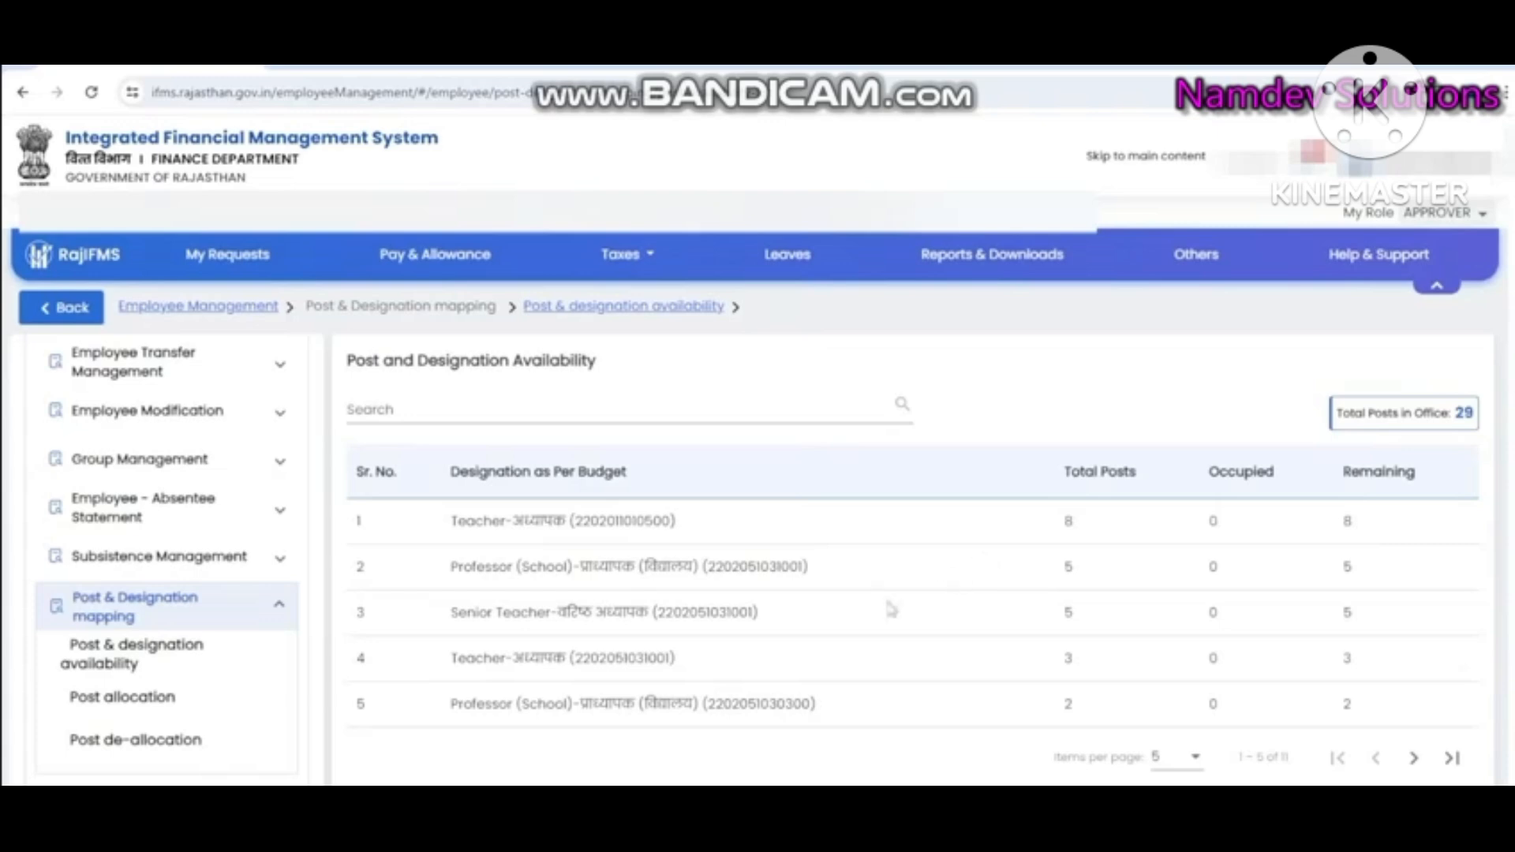
{"action": "left_click", "coordinate": [118, 706]}
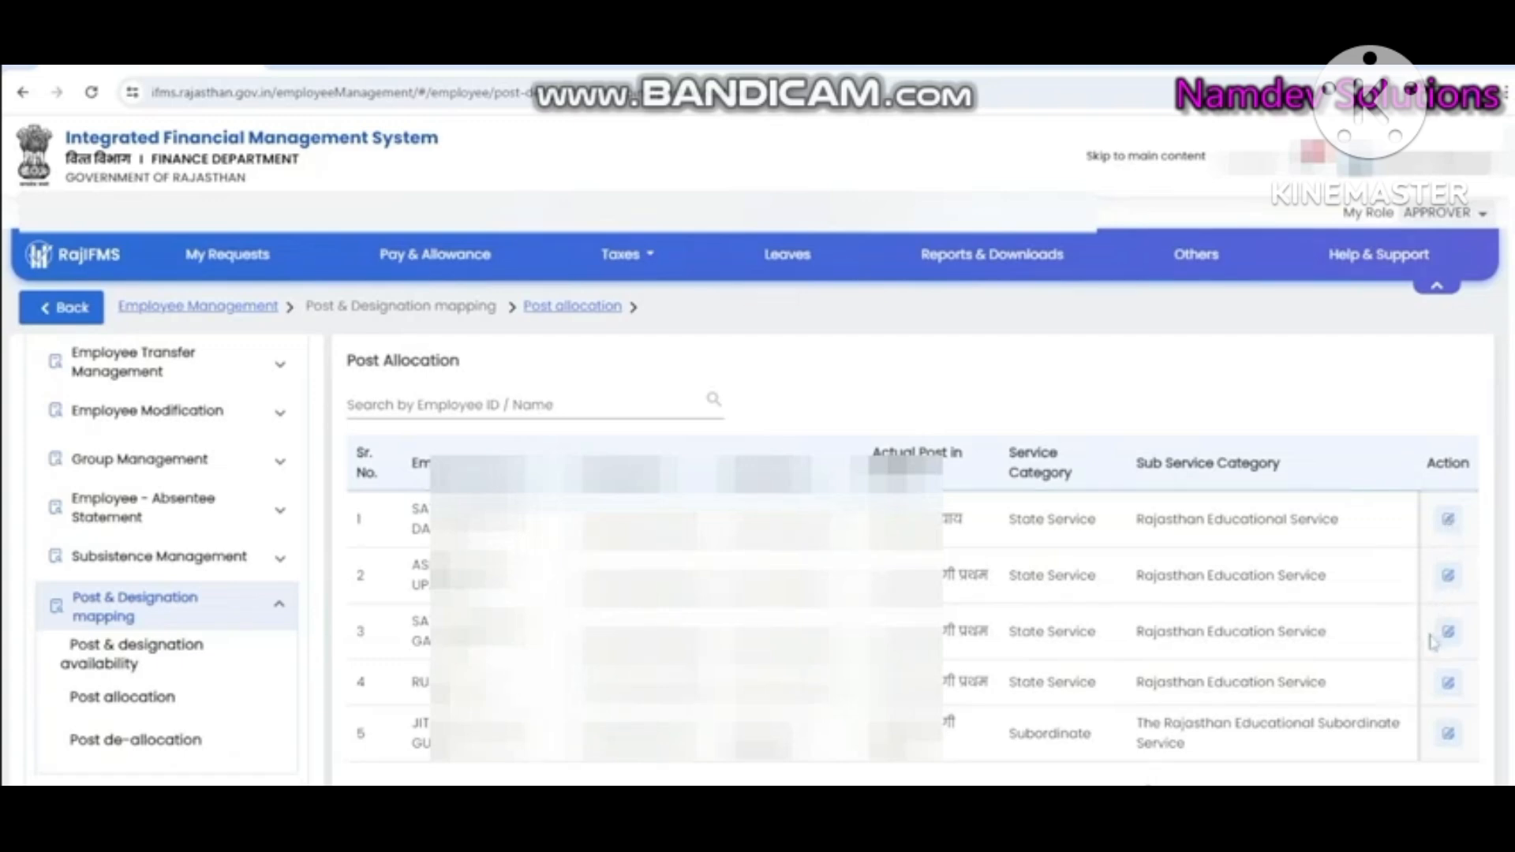
- Try to allocate the fifth listed employee to the Librarian Grade - III designation
{"action": "left_click", "coordinate": [1450, 735]}
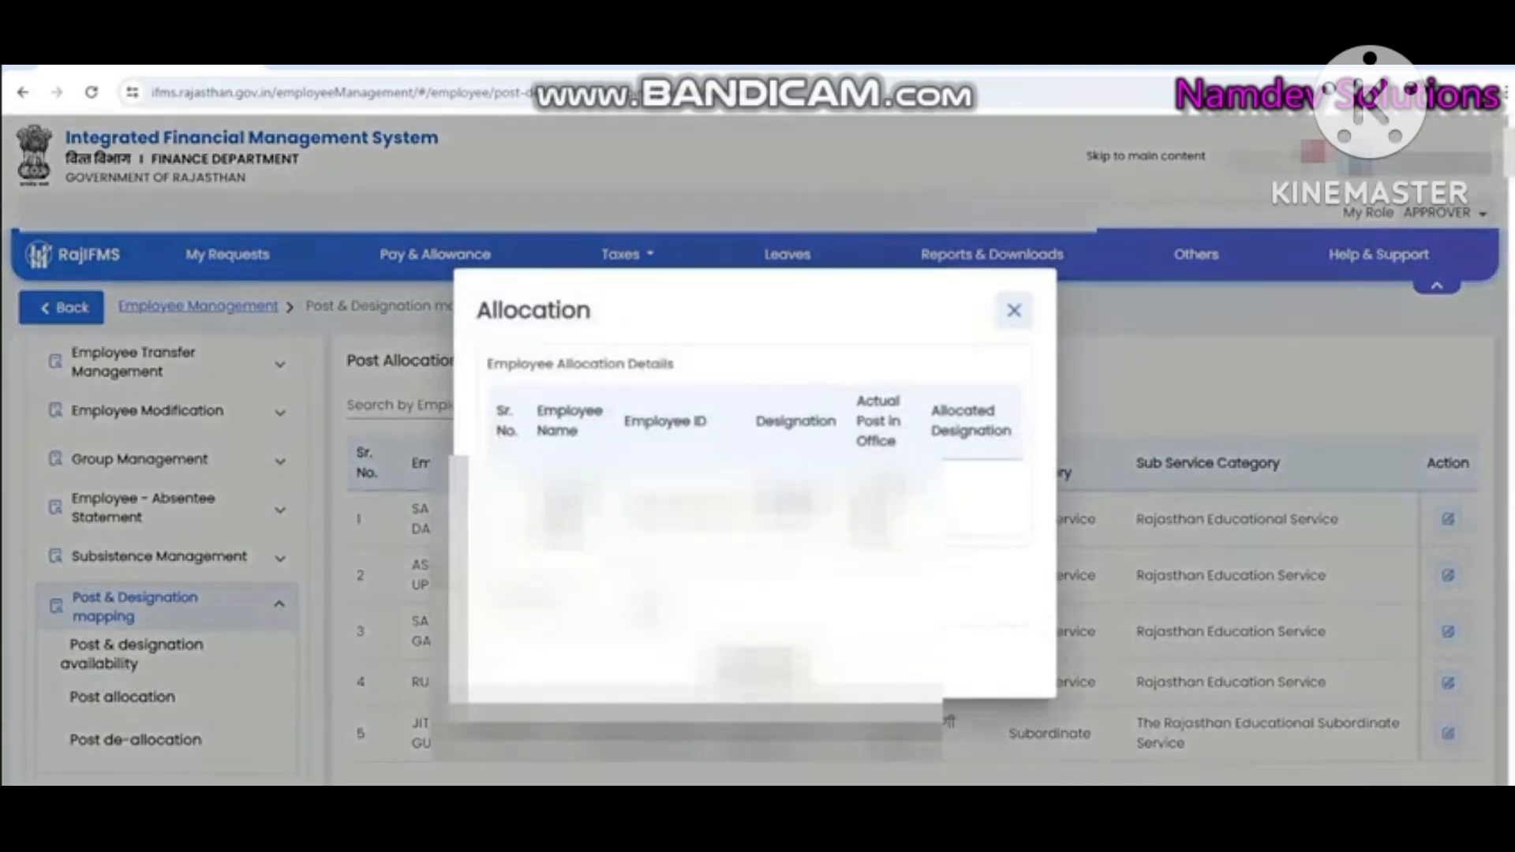
{"action": "left_click", "coordinate": [646, 600]}
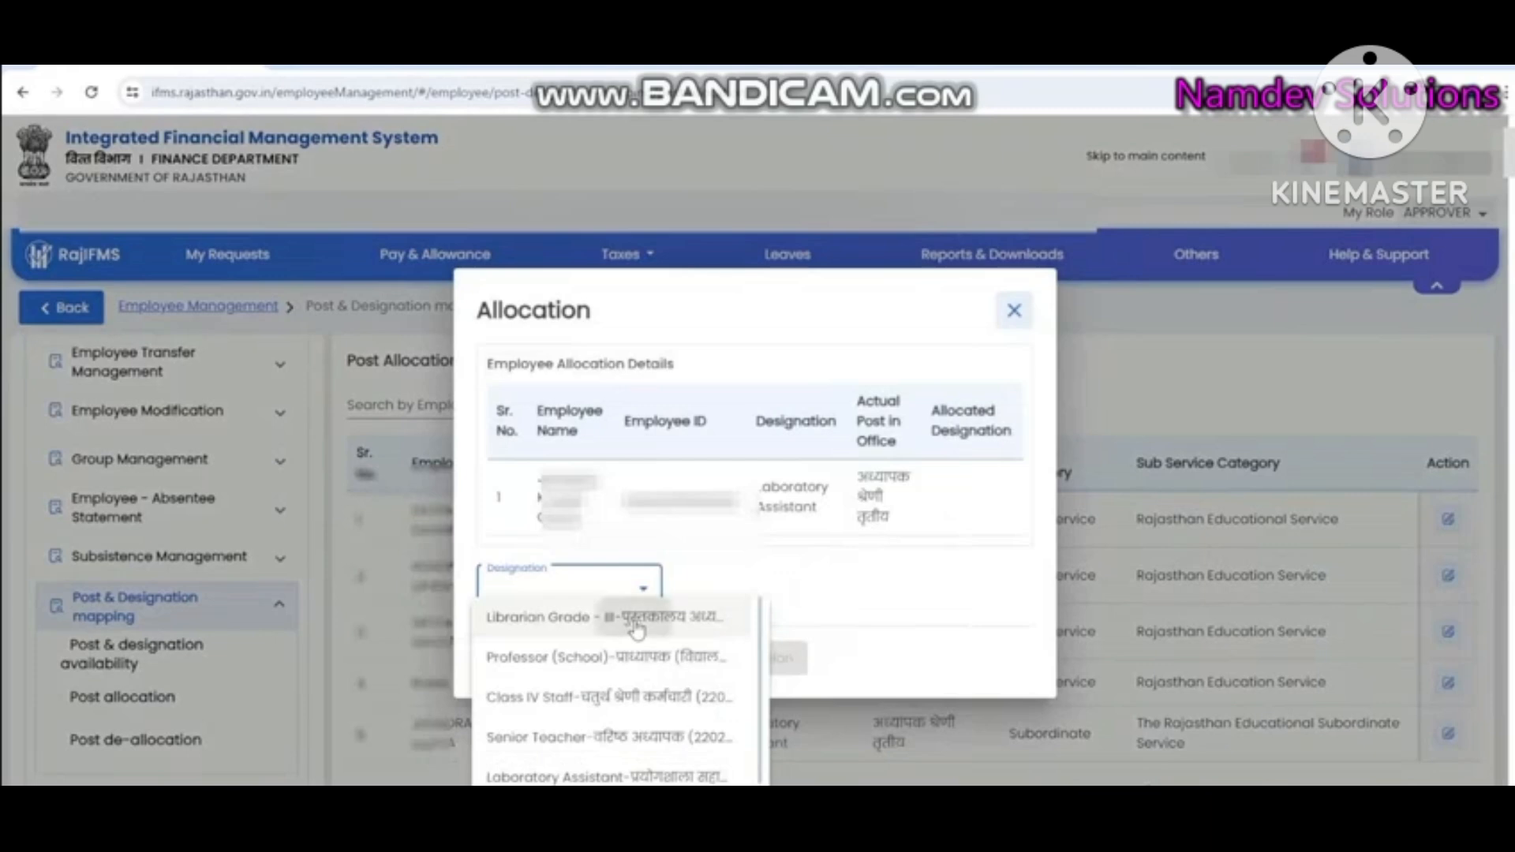
{"action": "left_click", "coordinate": [638, 619]}
- Check the Post allocation, Post & designation availability and Post de-allocation lists
{"action": "left_click", "coordinate": [134, 698]}
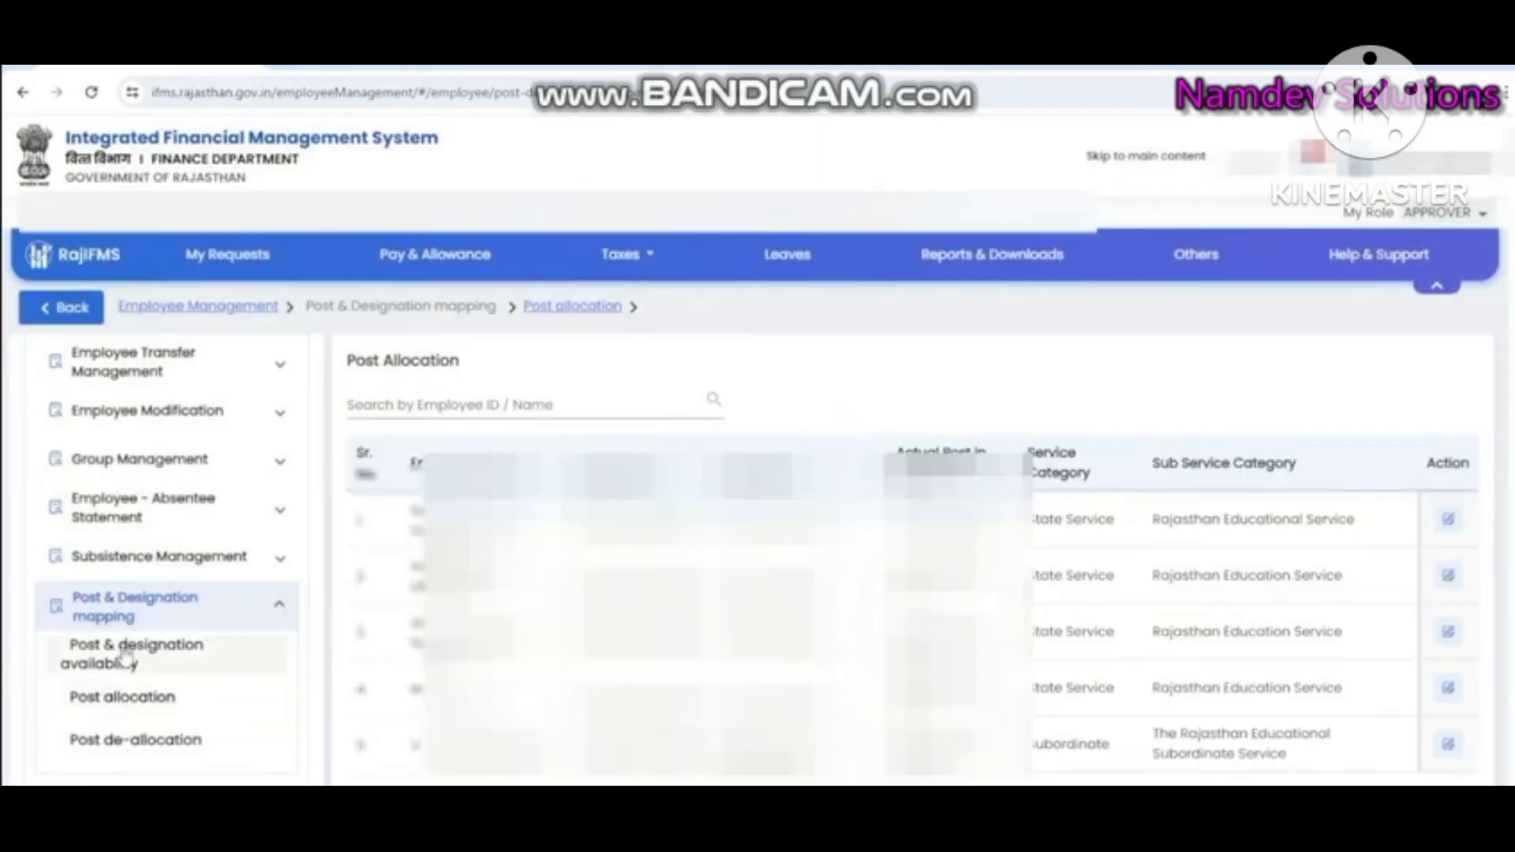
{"action": "left_click", "coordinate": [126, 655]}
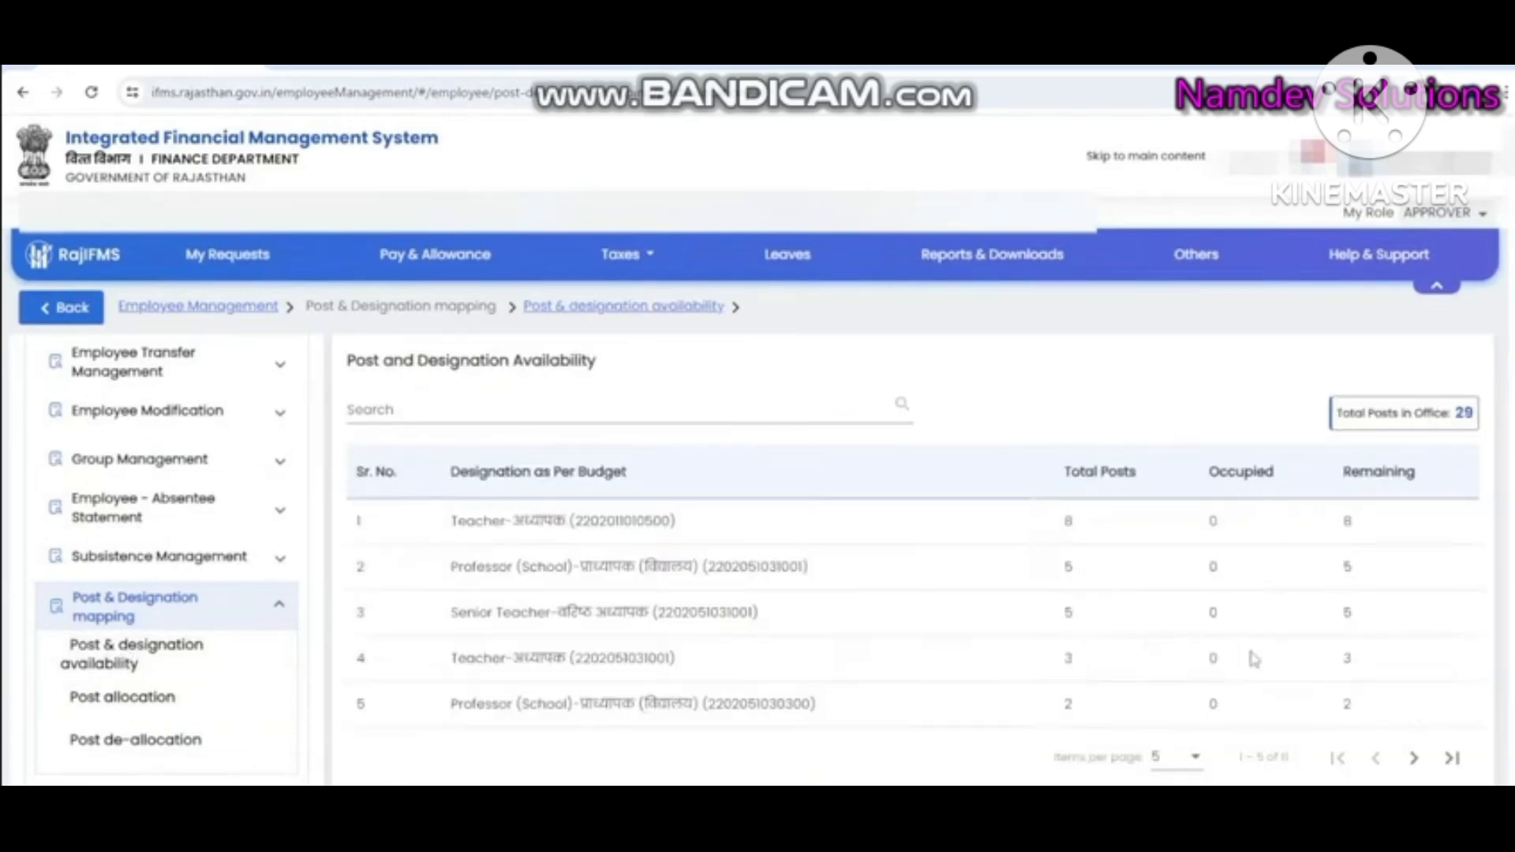
{"action": "left_click", "coordinate": [1195, 759]}
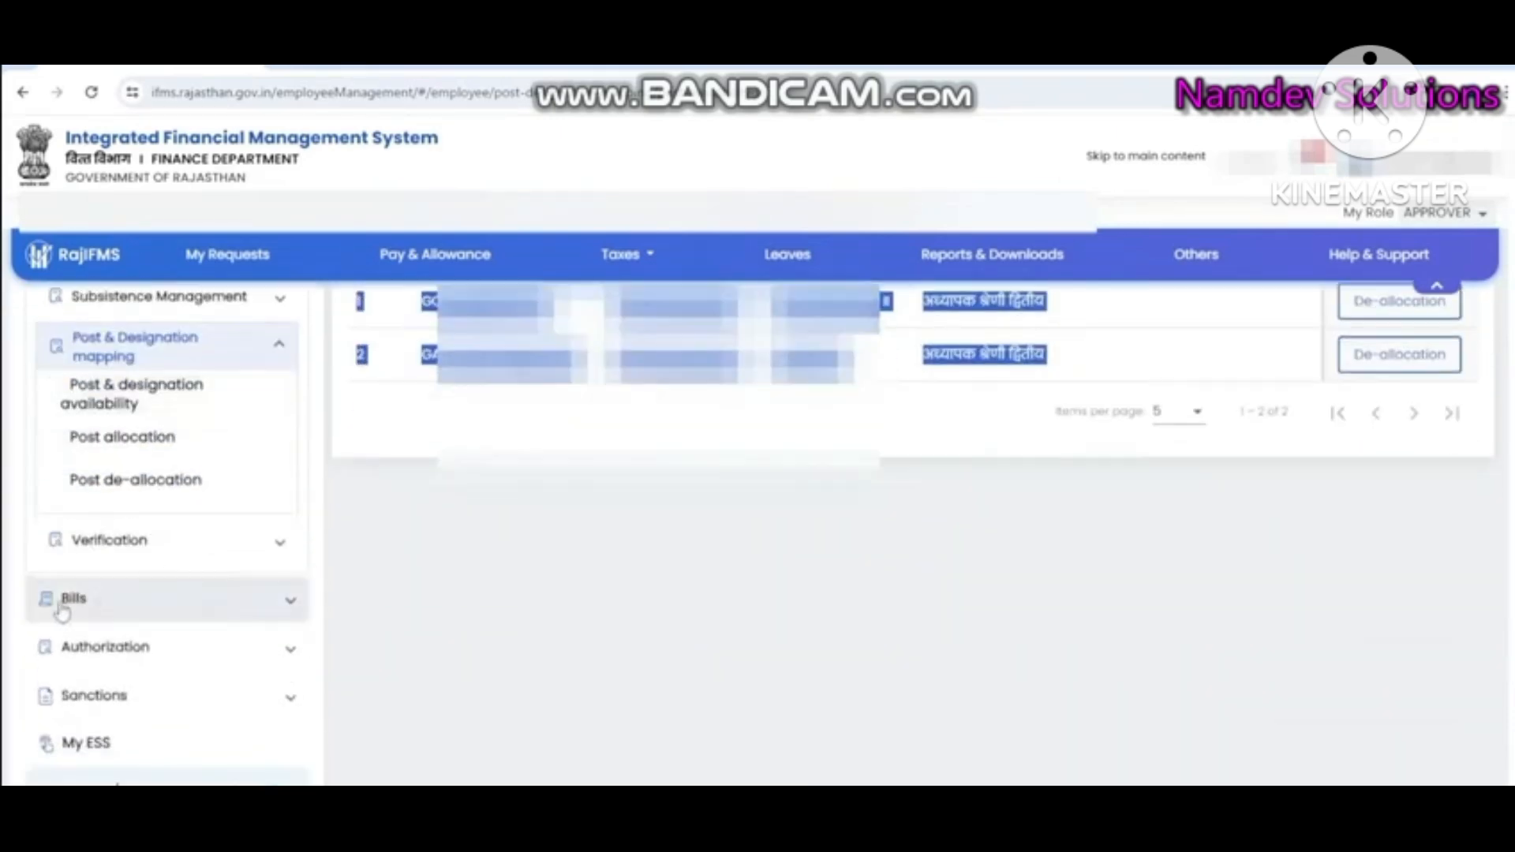
- Open the Stop Salary page for Salary Preparation within Salary Bills
{"action": "left_click", "coordinate": [287, 606]}
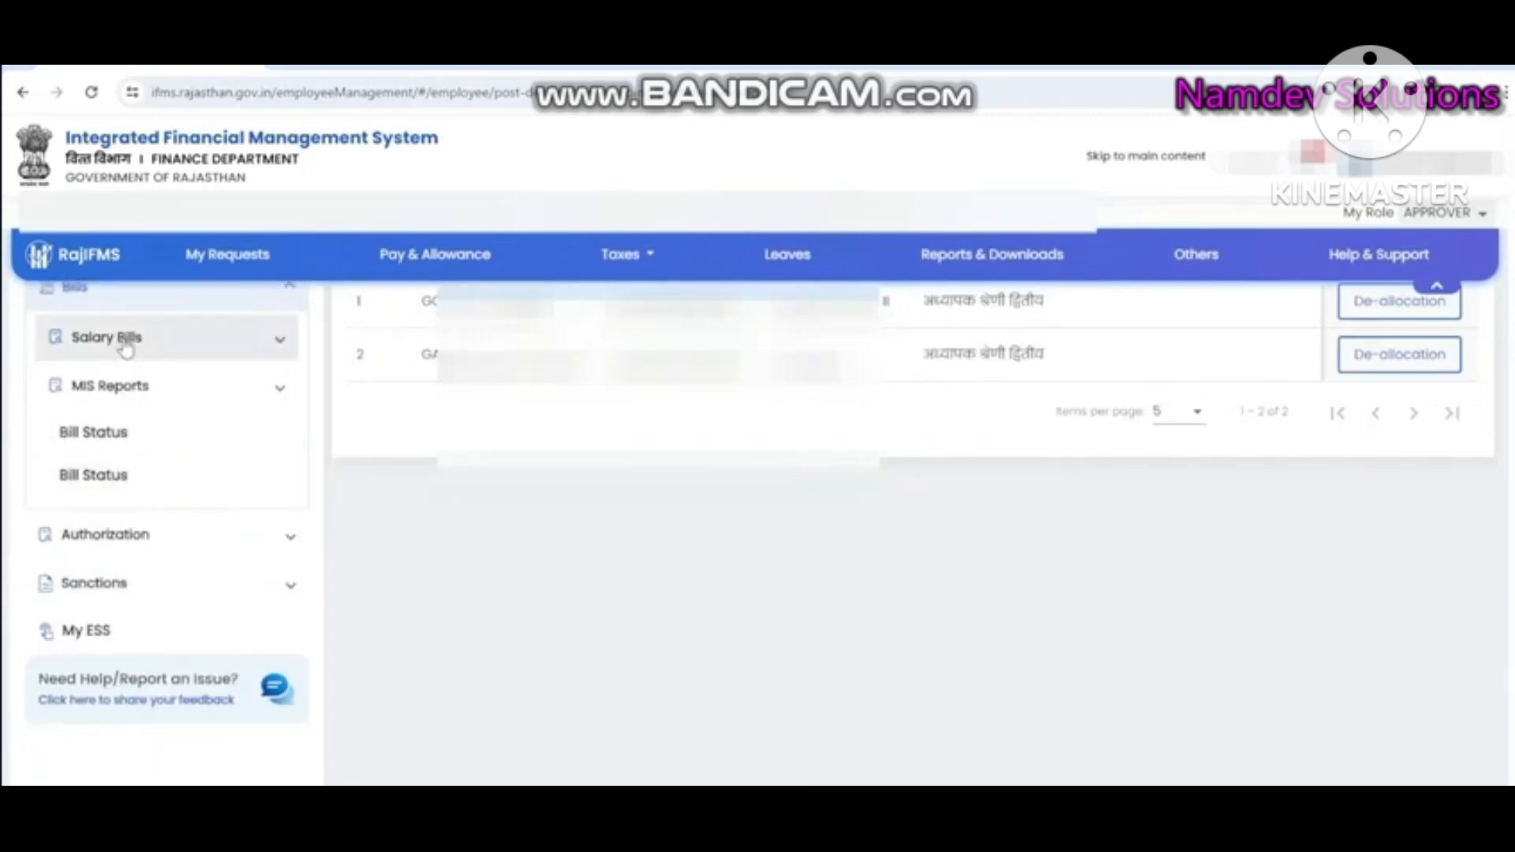
{"action": "left_click", "coordinate": [122, 343]}
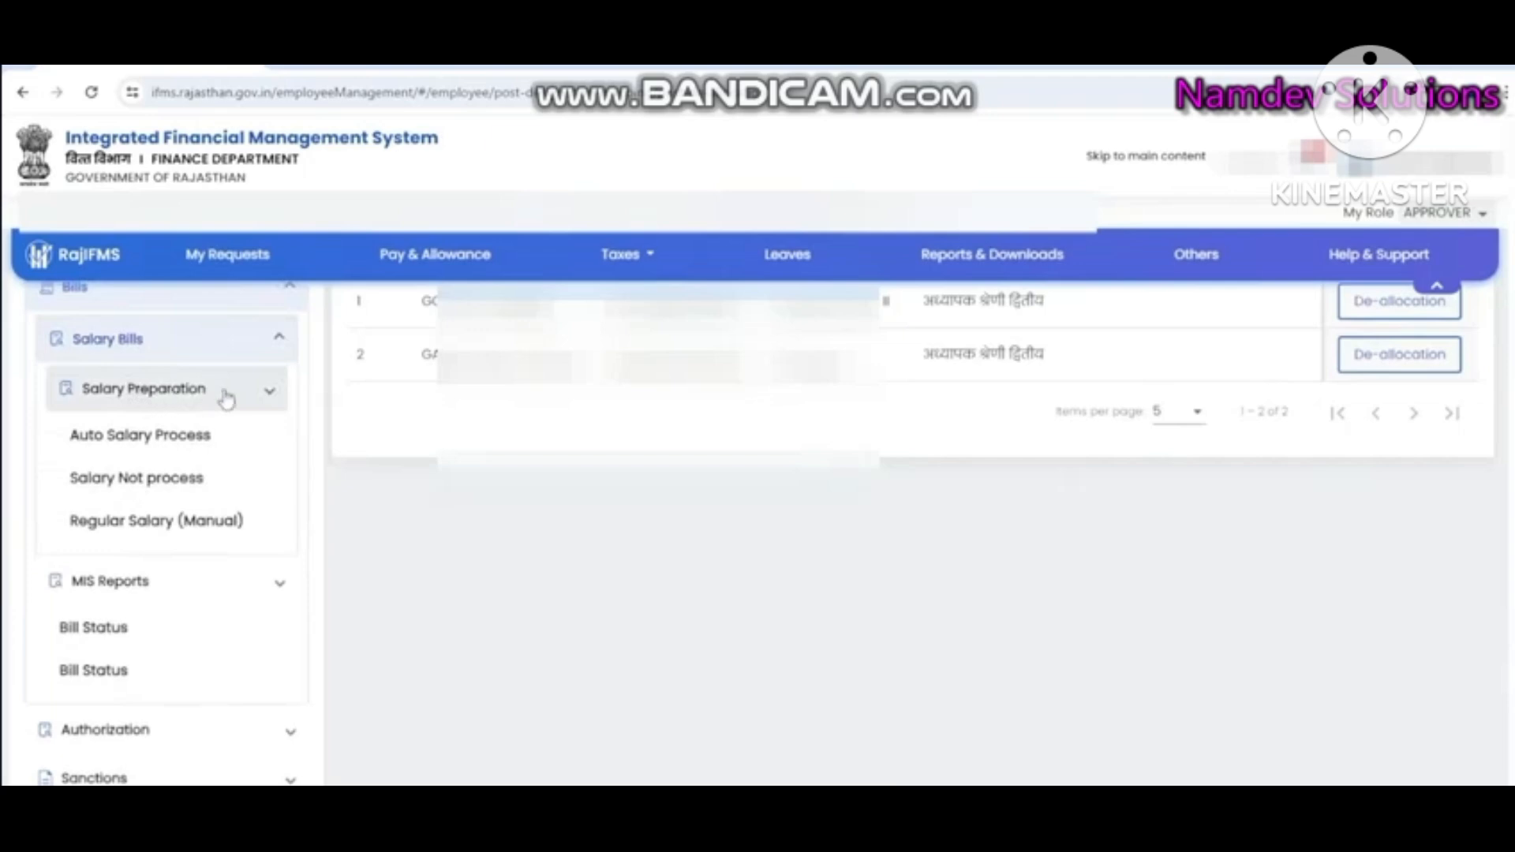
{"action": "left_click", "coordinate": [265, 391]}
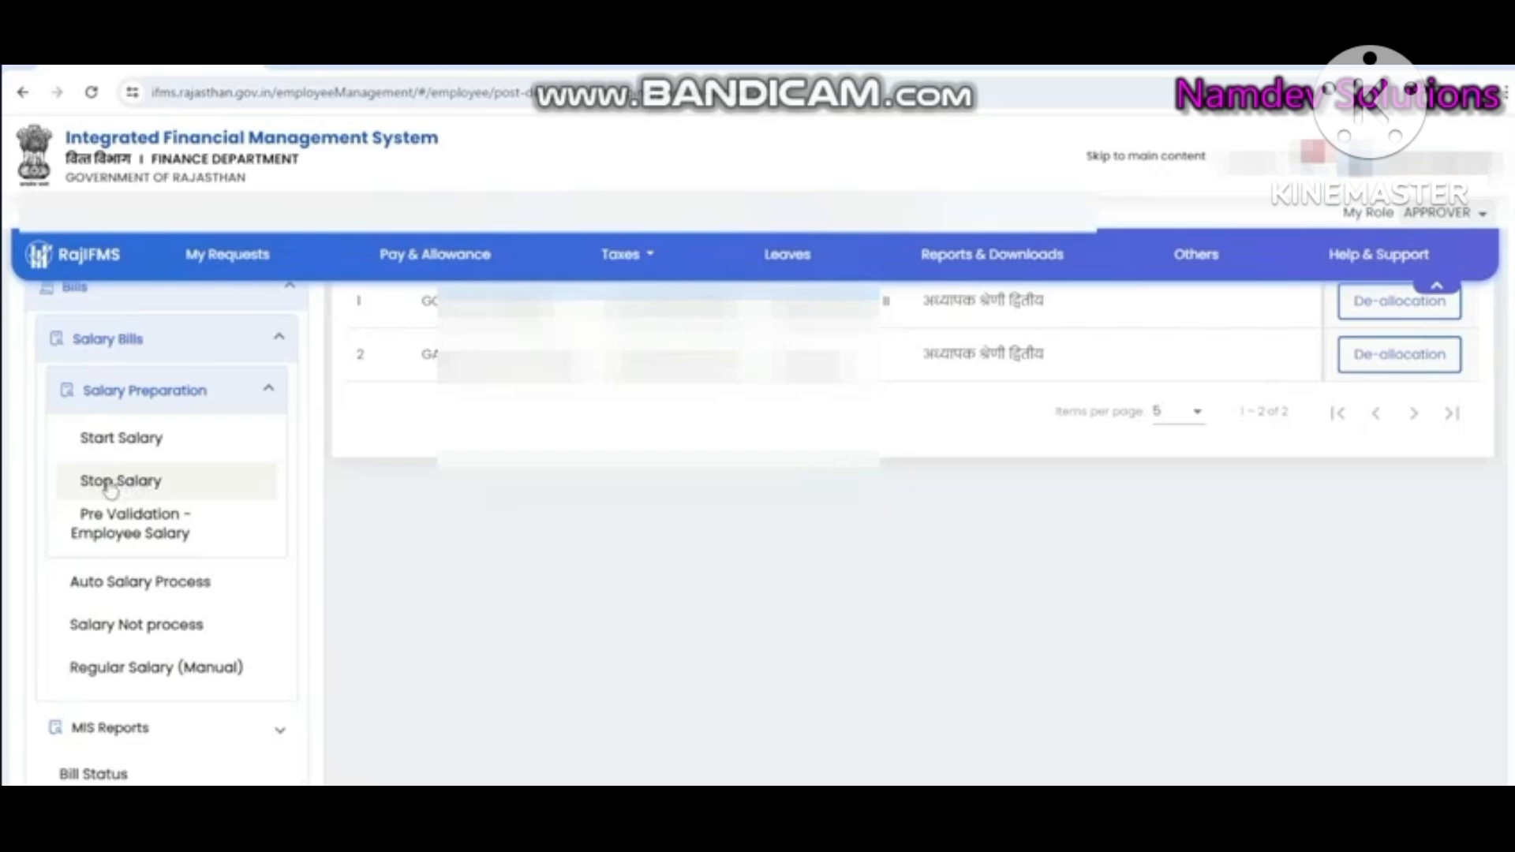
{"action": "left_click", "coordinate": [119, 487]}
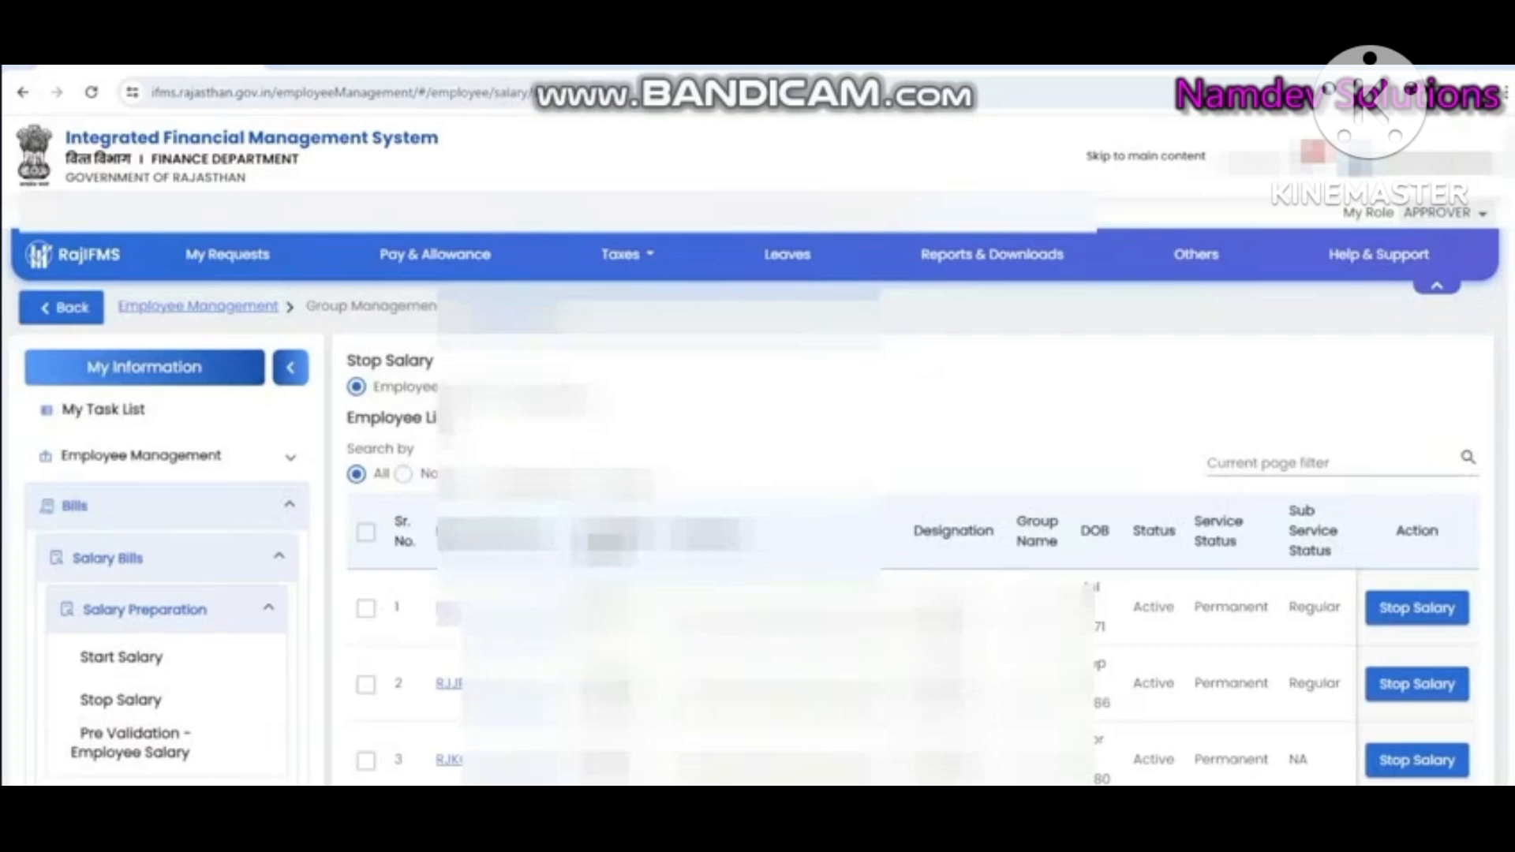
- Stop the first listed employee's salary with the reason Any Other and a short remark, and confirm the request
{"action": "left_click", "coordinate": [368, 614]}
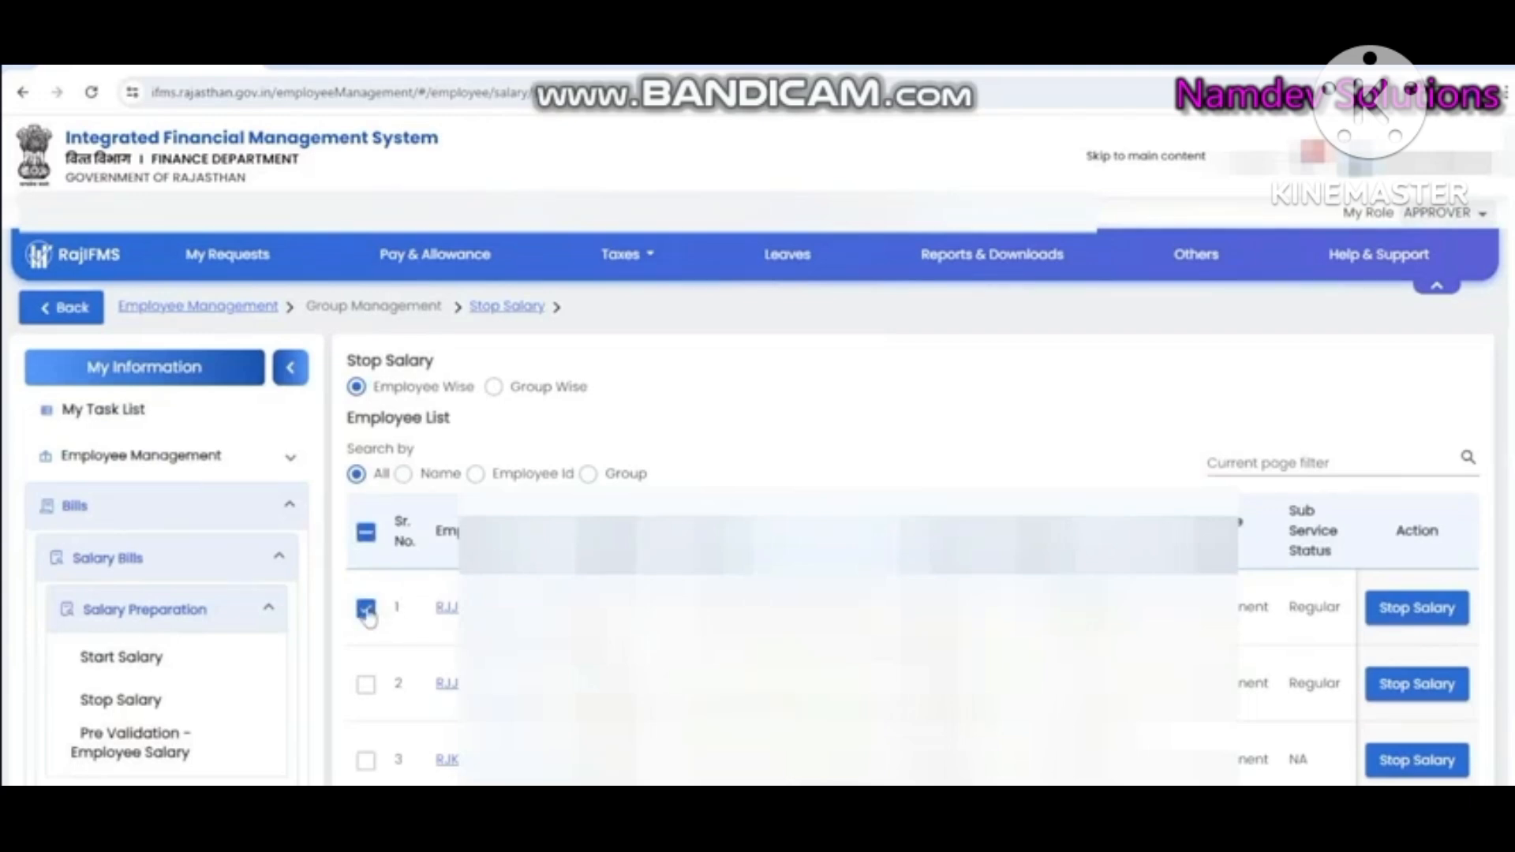
{"action": "left_click", "coordinate": [1406, 621]}
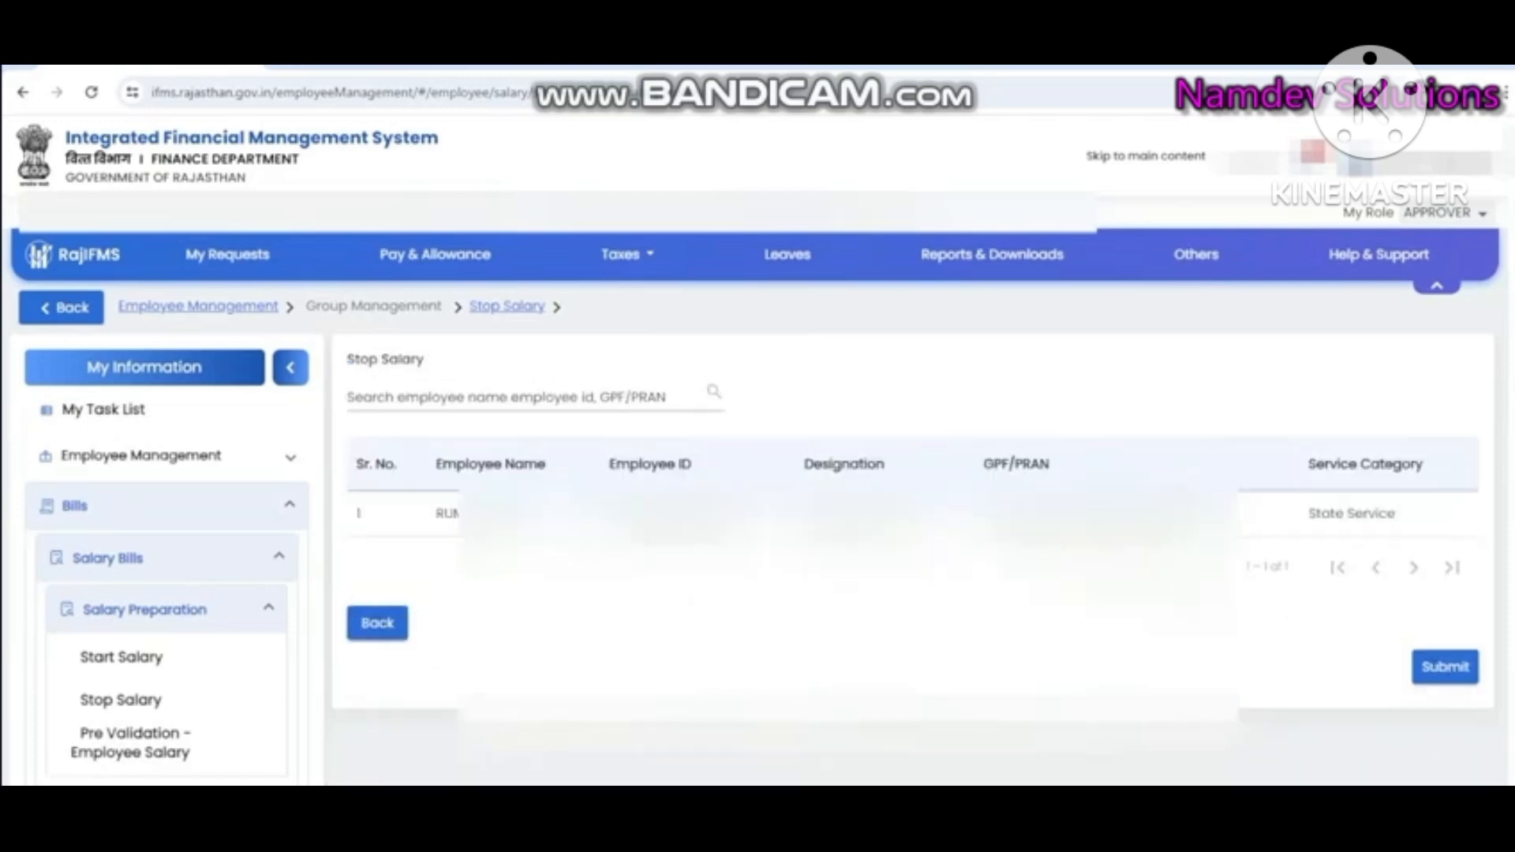
{"action": "left_click", "coordinate": [1444, 670]}
{"action": "left_click", "coordinate": [554, 464]}
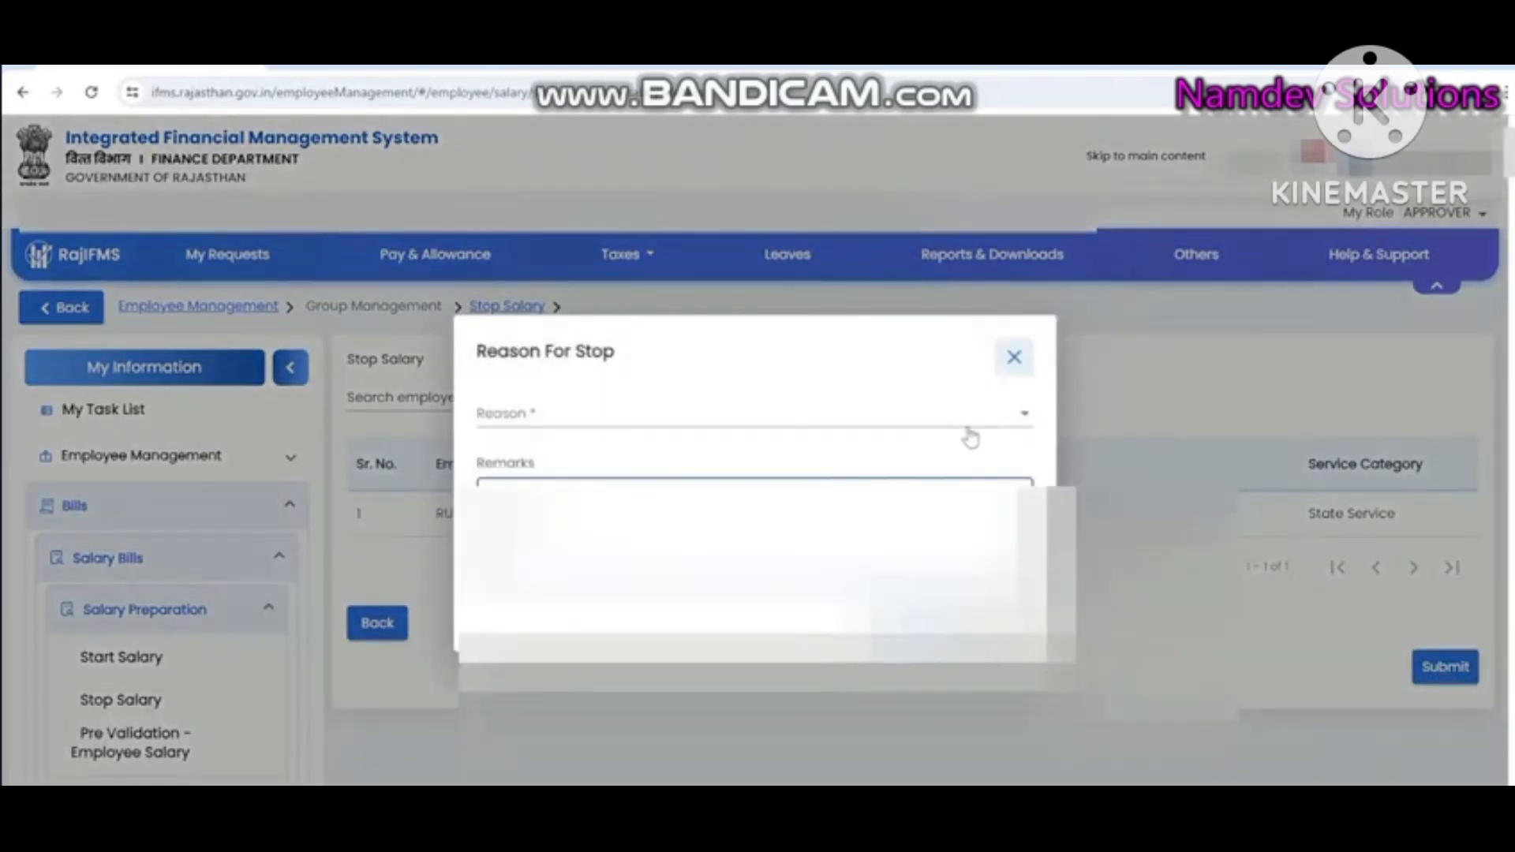
{"action": "left_click", "coordinate": [1021, 416]}
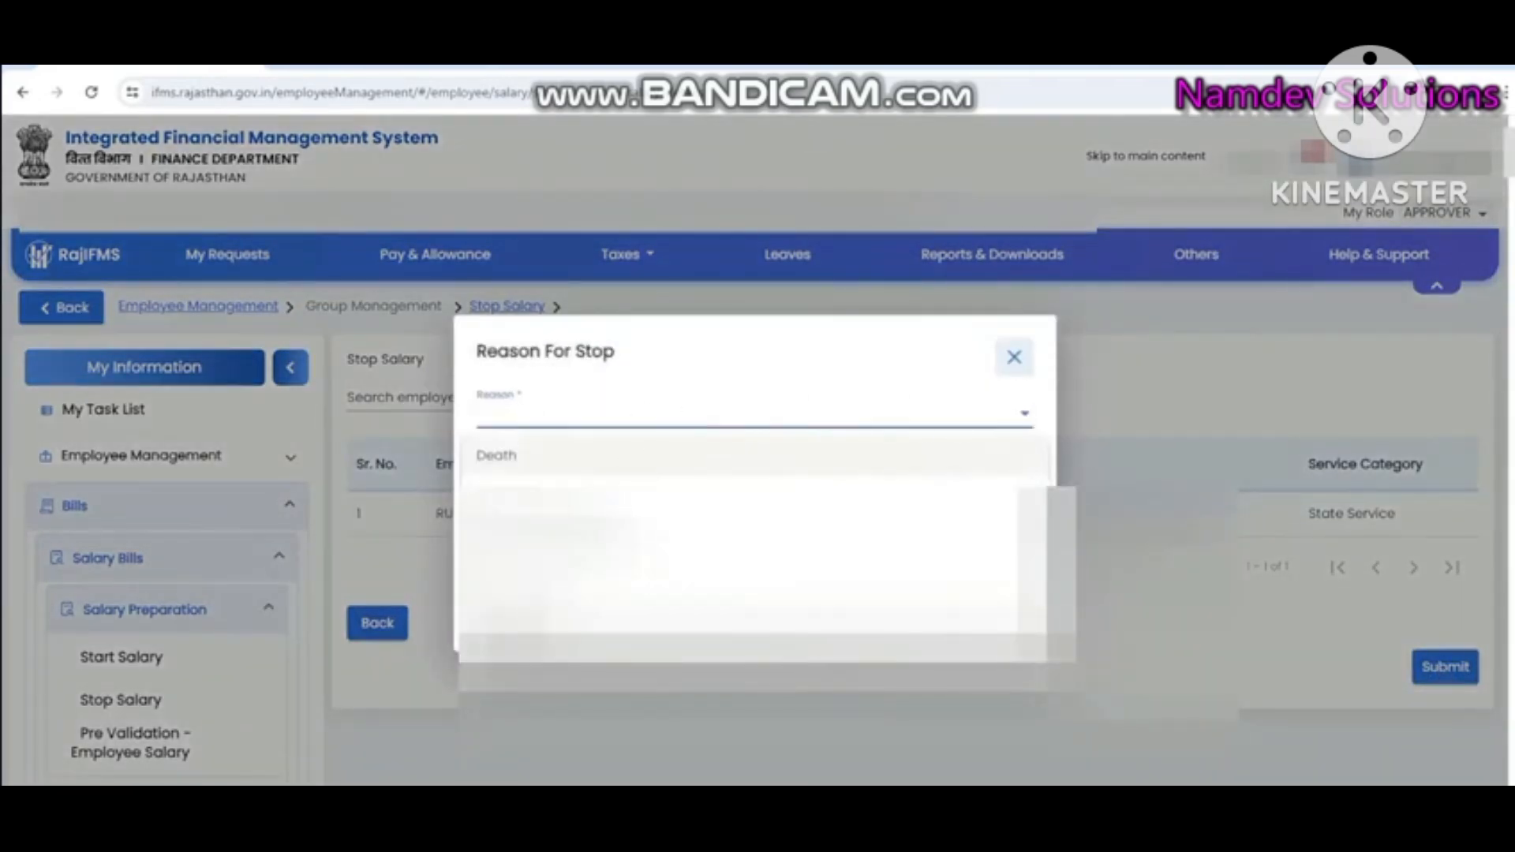
{"action": "left_click", "coordinate": [552, 627]}
{"action": "left_click", "coordinate": [584, 525]}
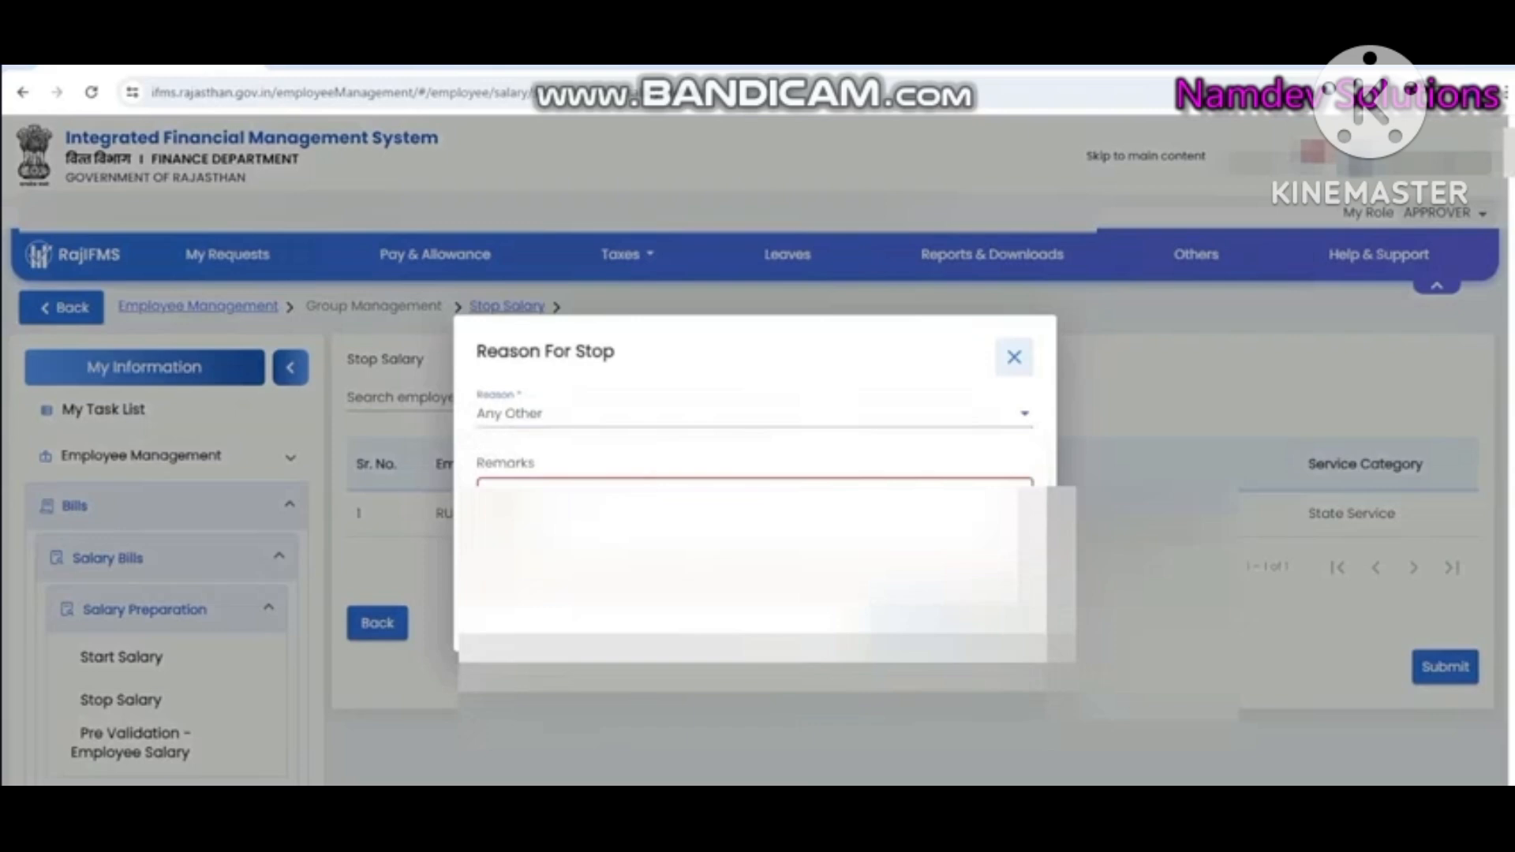
{"action": "type", "text": "s"}
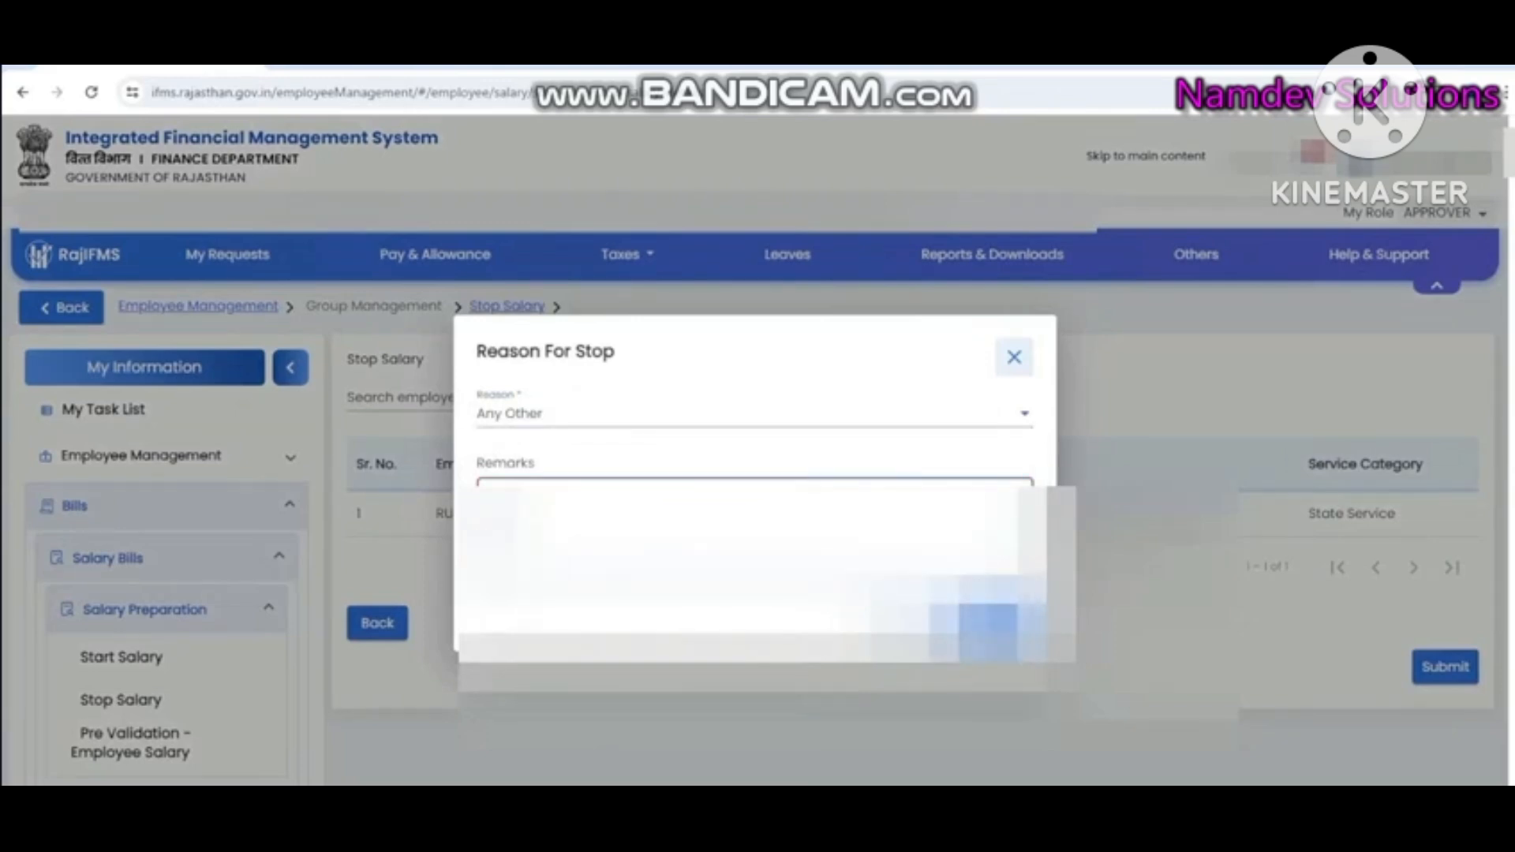
{"action": "left_click", "coordinate": [989, 619]}
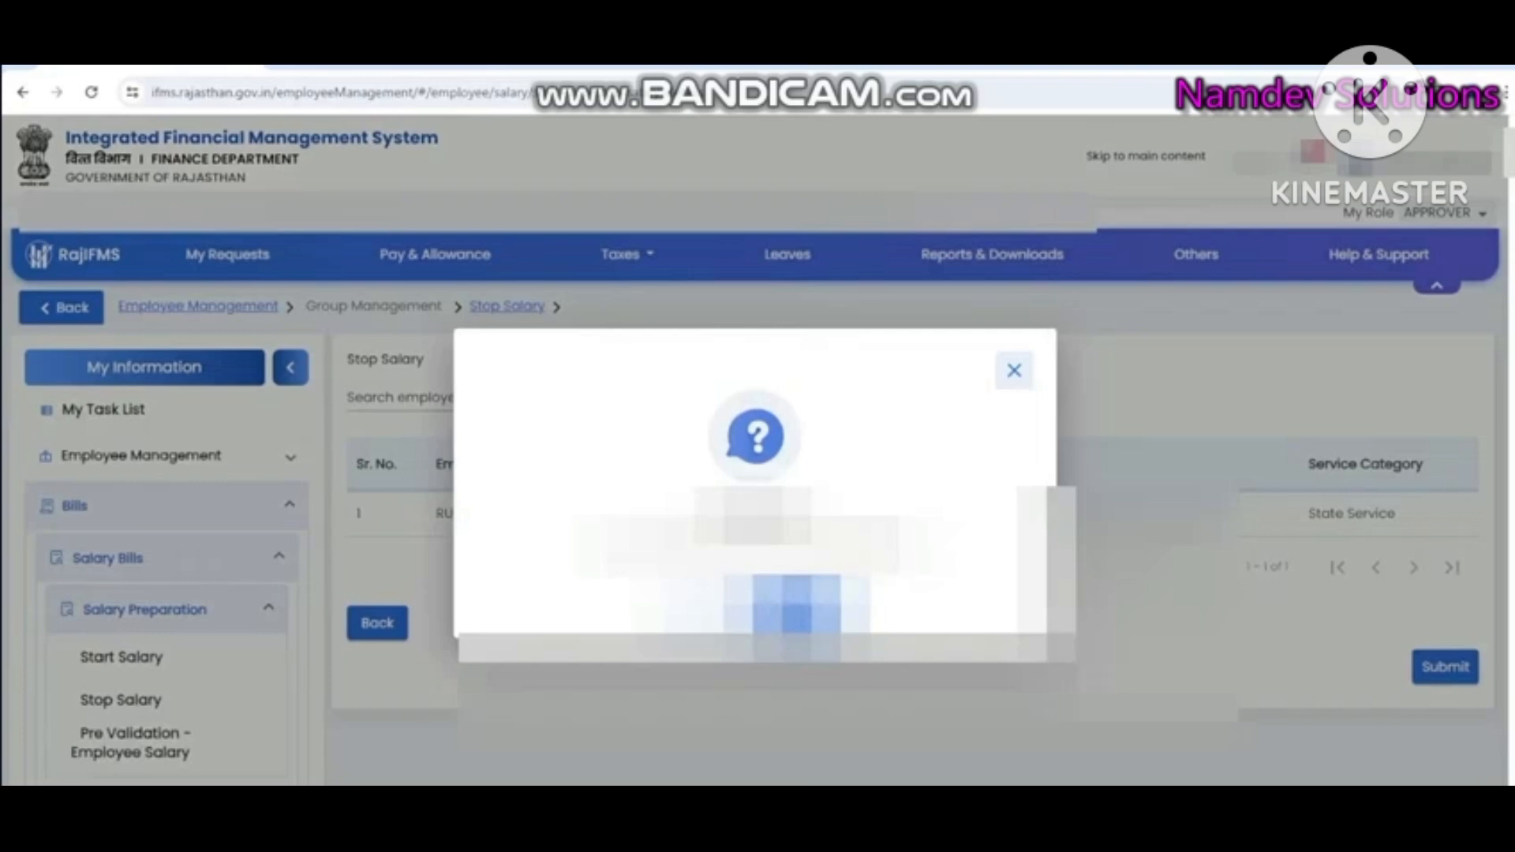
{"action": "left_click", "coordinate": [796, 608]}
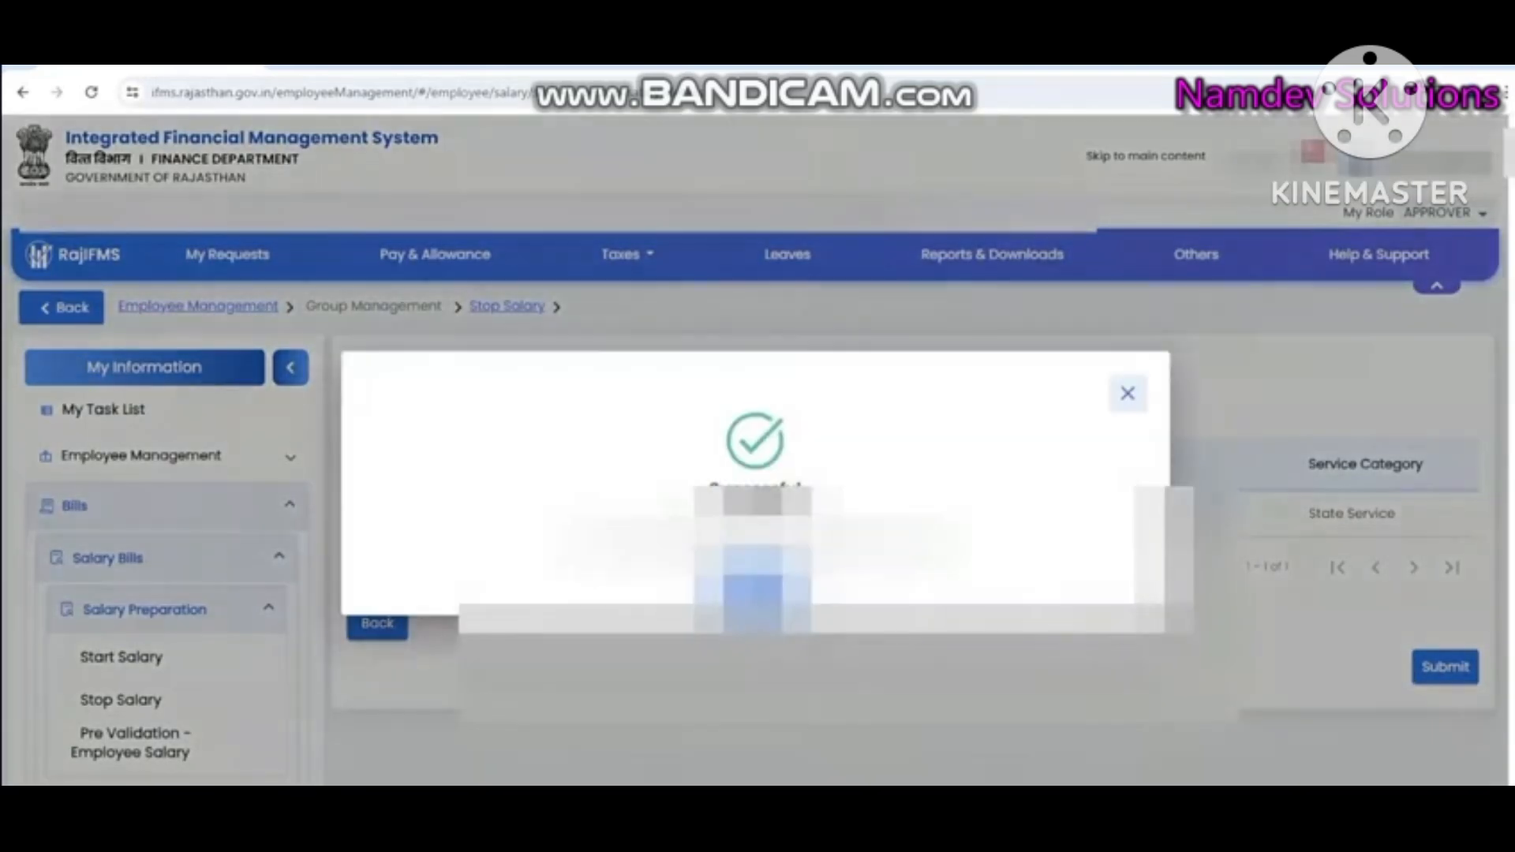
{"action": "left_click", "coordinate": [754, 594]}
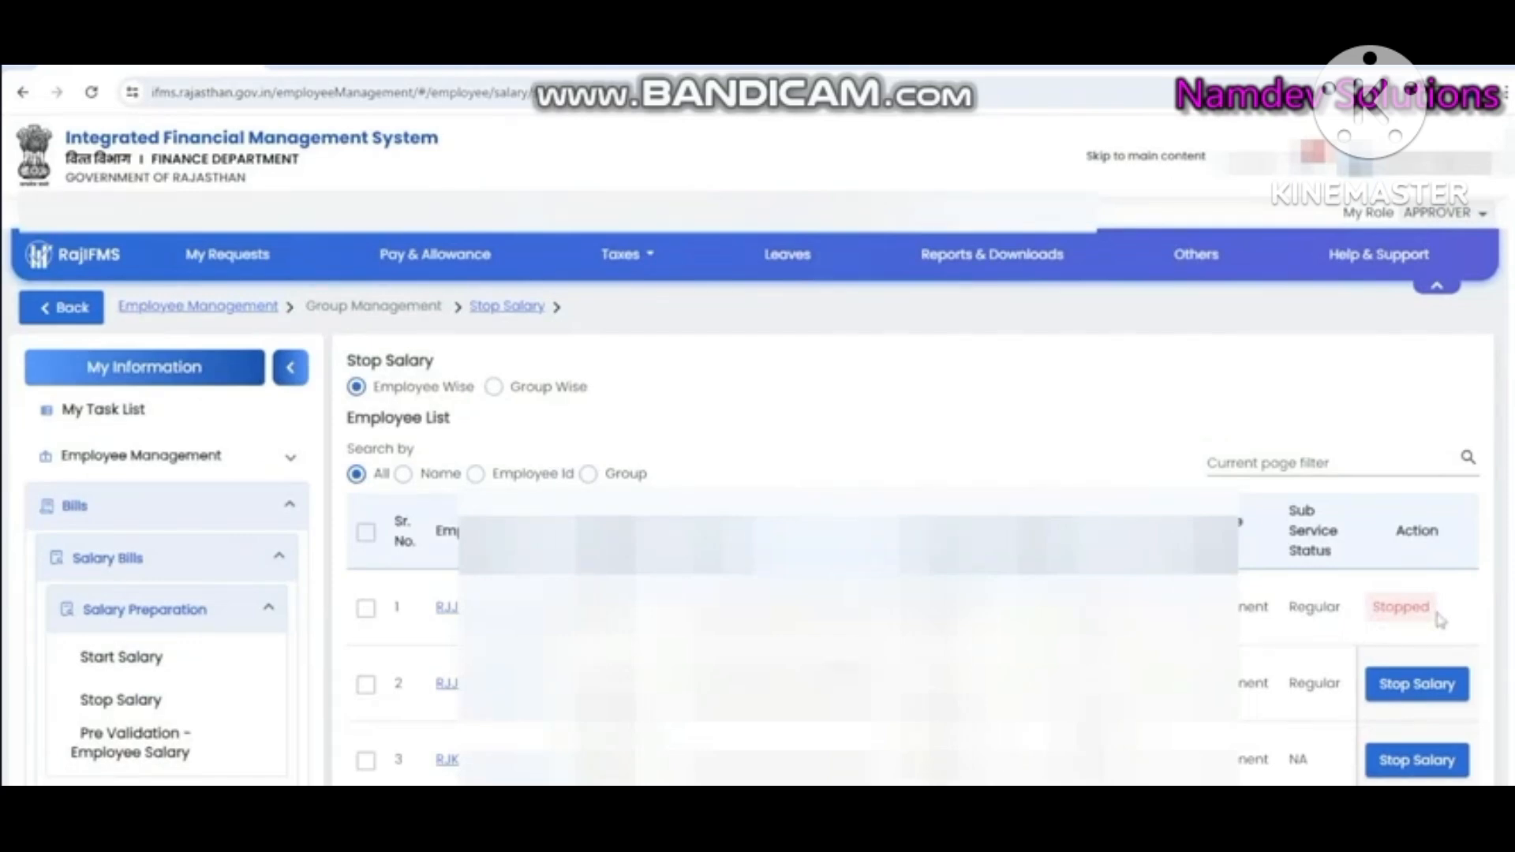
- Restart the stopped employee's salary from the Start Salary page with the remark "pay" and confirm the request
{"action": "left_click", "coordinate": [133, 663]}
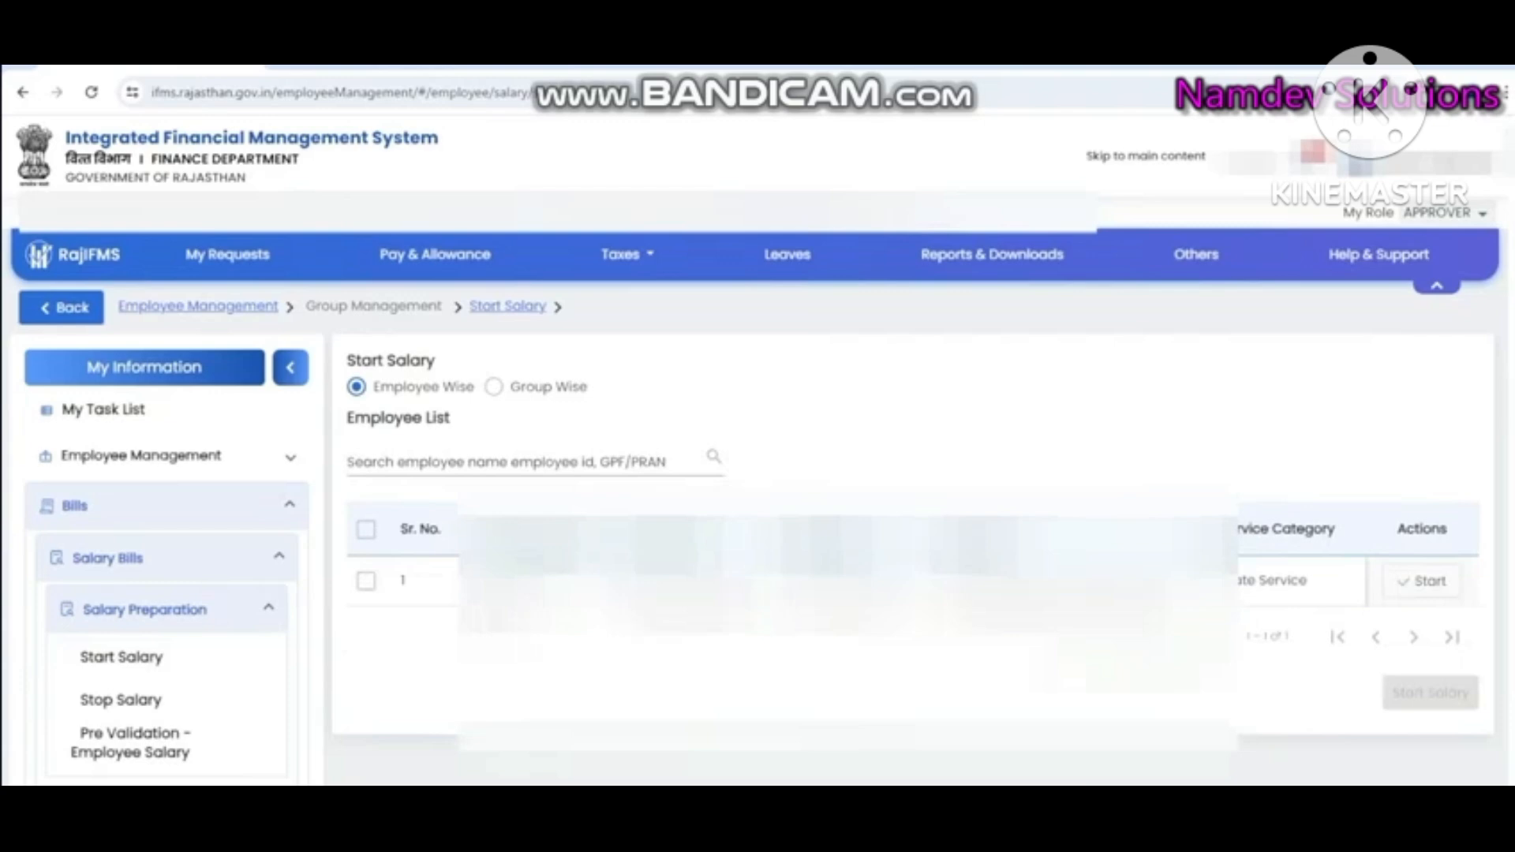
{"action": "left_click", "coordinate": [366, 581]}
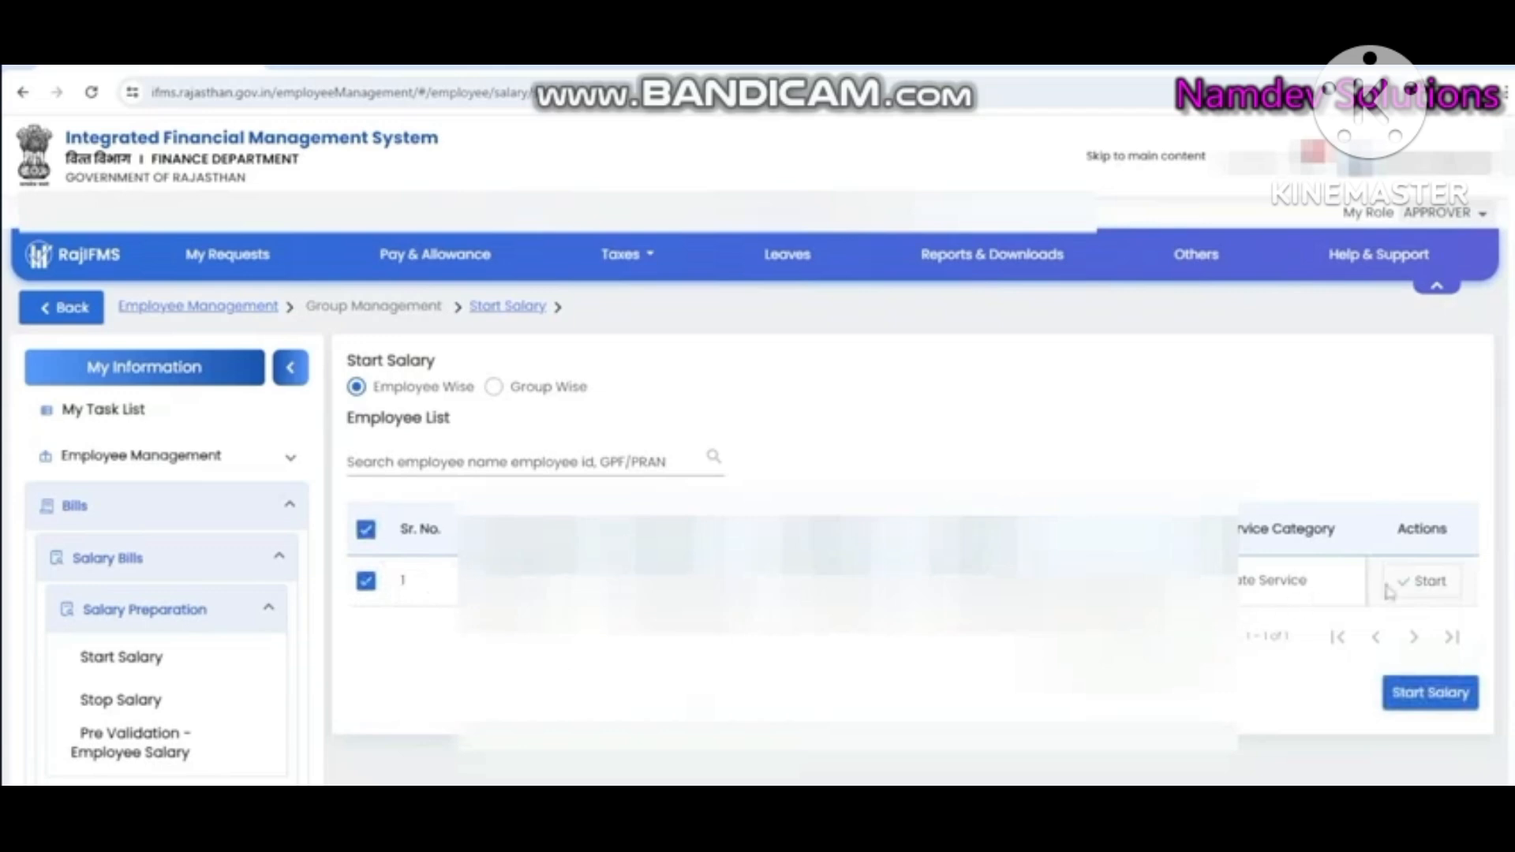
{"action": "left_click", "coordinate": [1418, 698]}
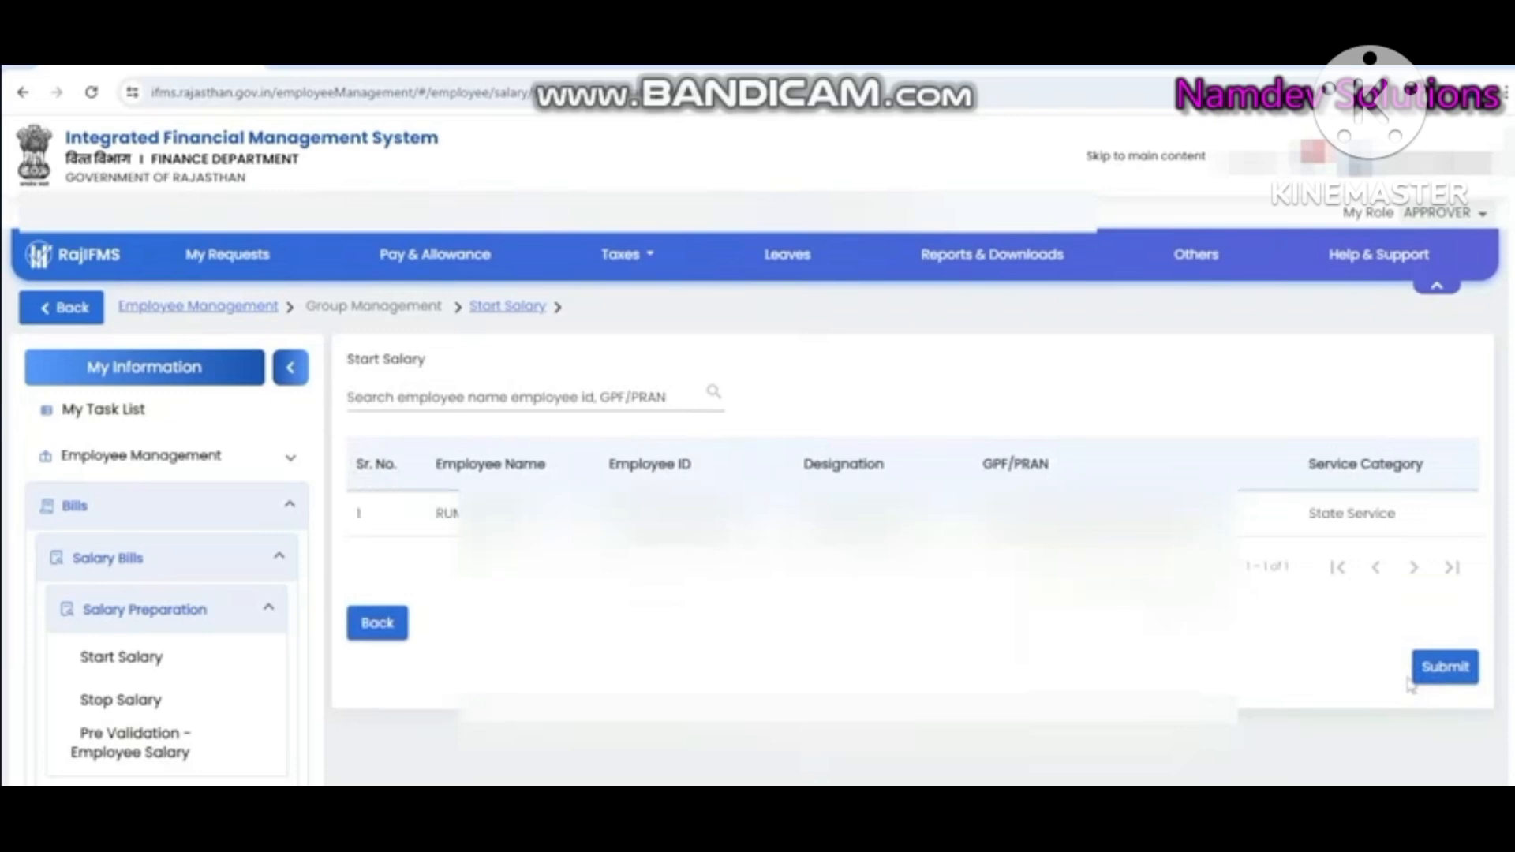
{"action": "left_click", "coordinate": [1441, 680]}
{"action": "left_click", "coordinate": [556, 471]}
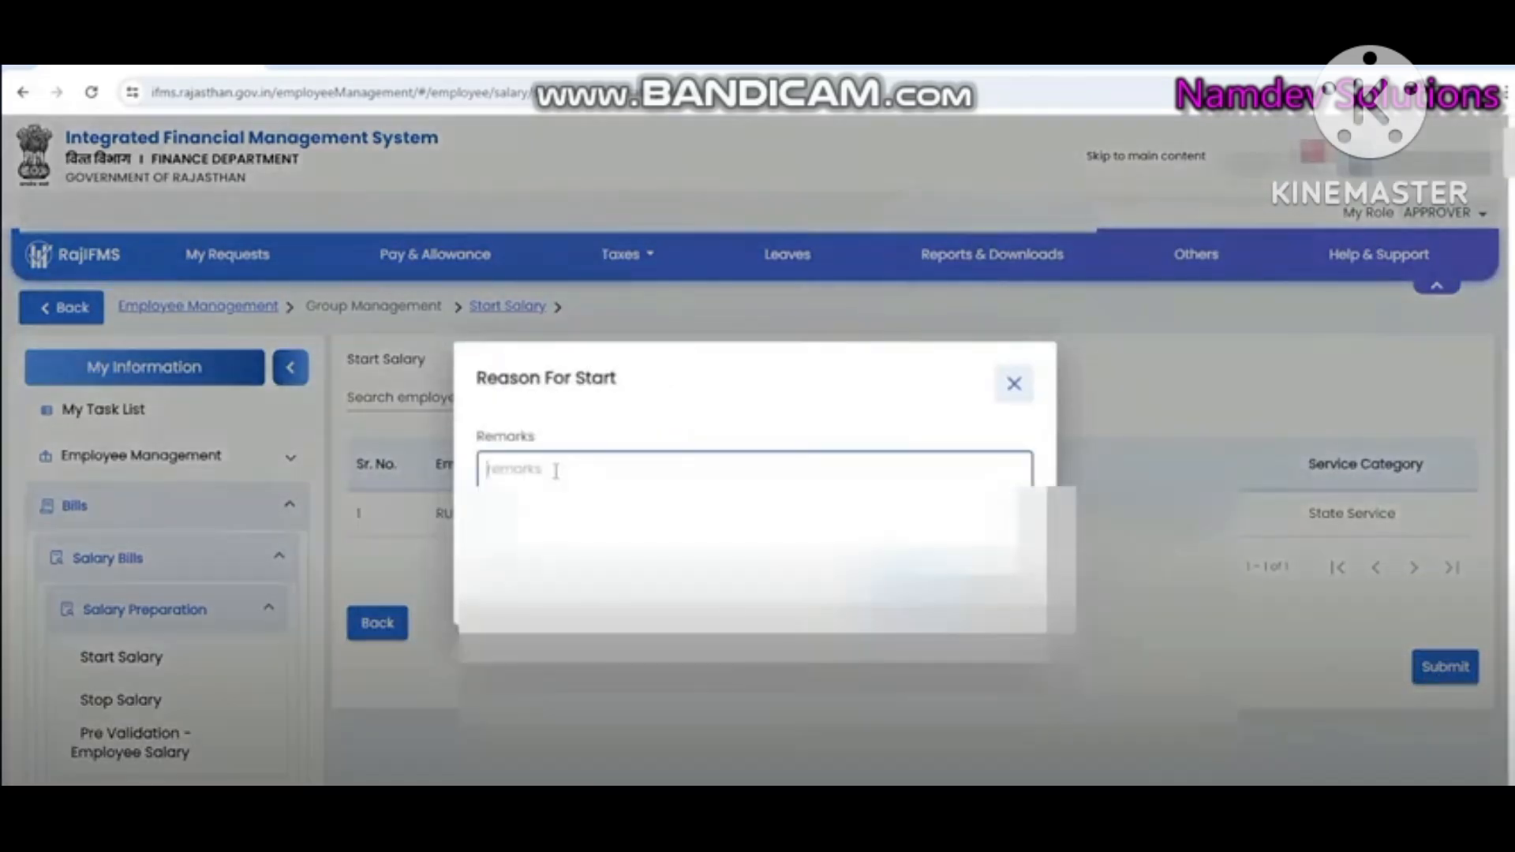
{"action": "type", "text": "pay"}
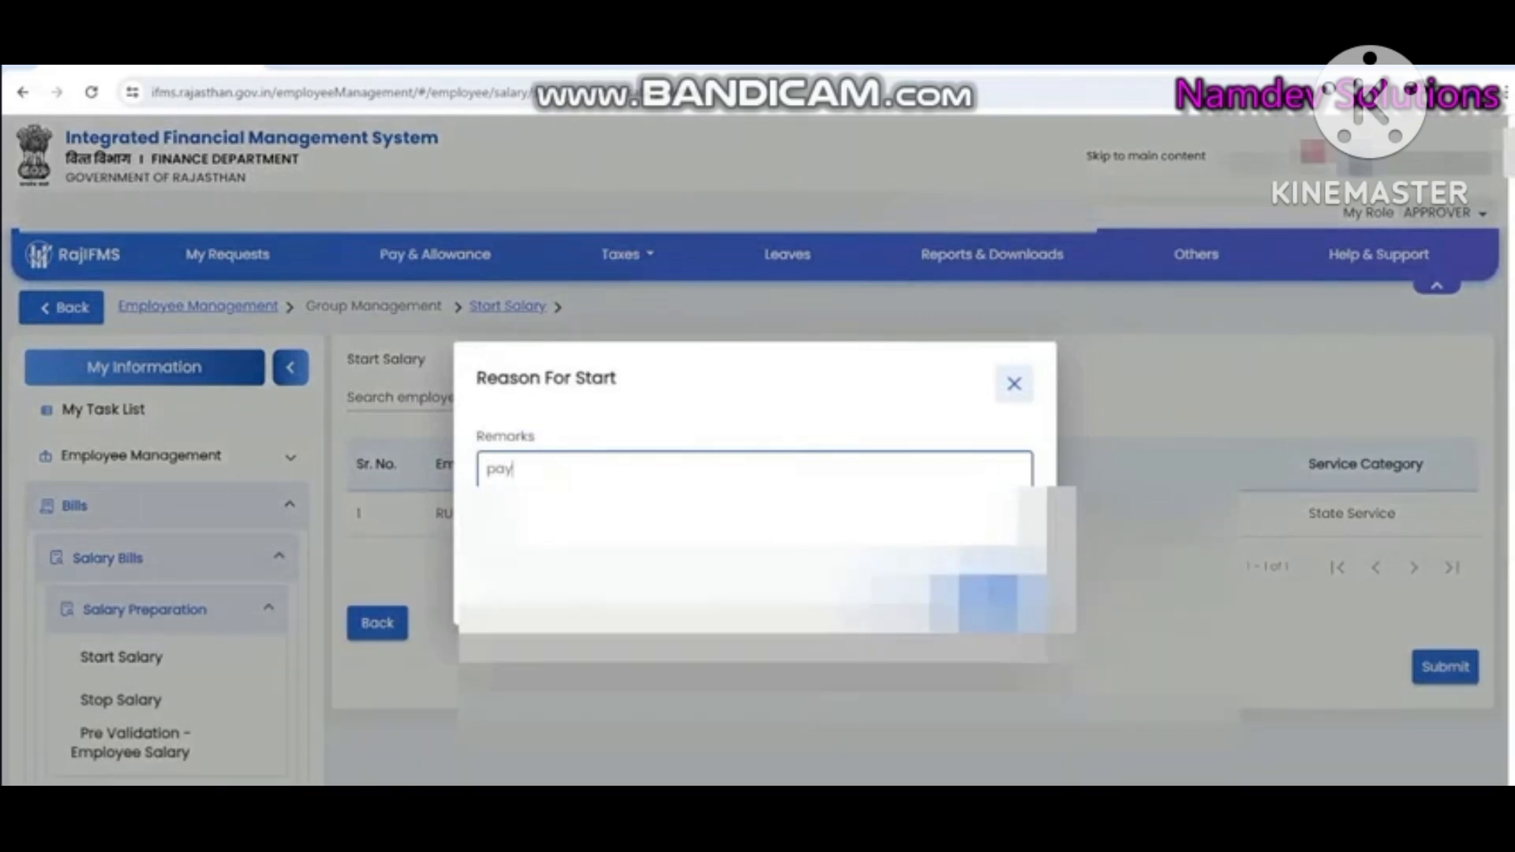
{"action": "left_click", "coordinate": [990, 600]}
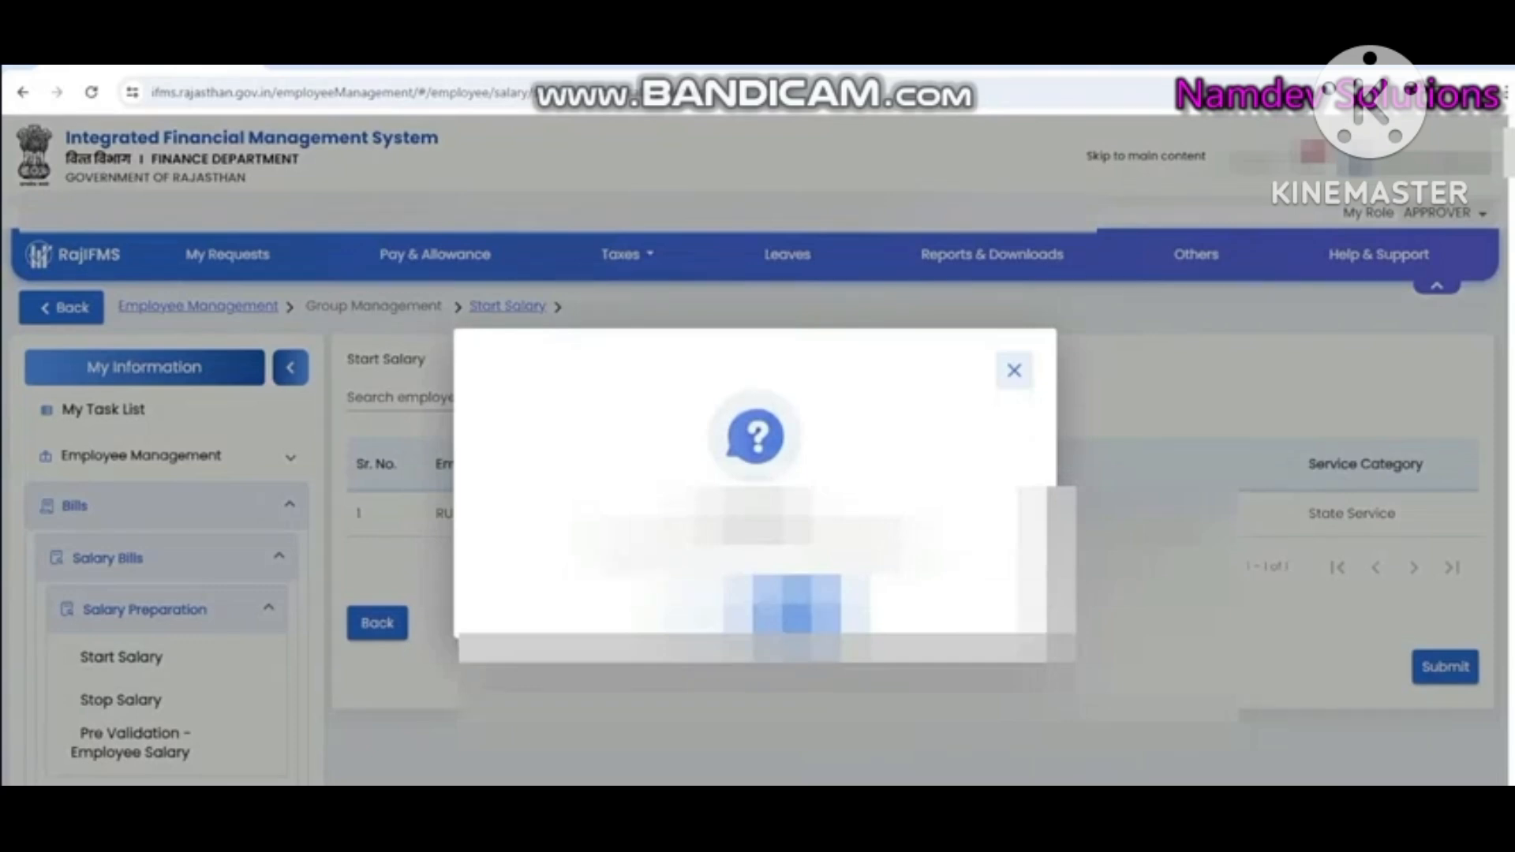
{"action": "left_click", "coordinate": [796, 612]}
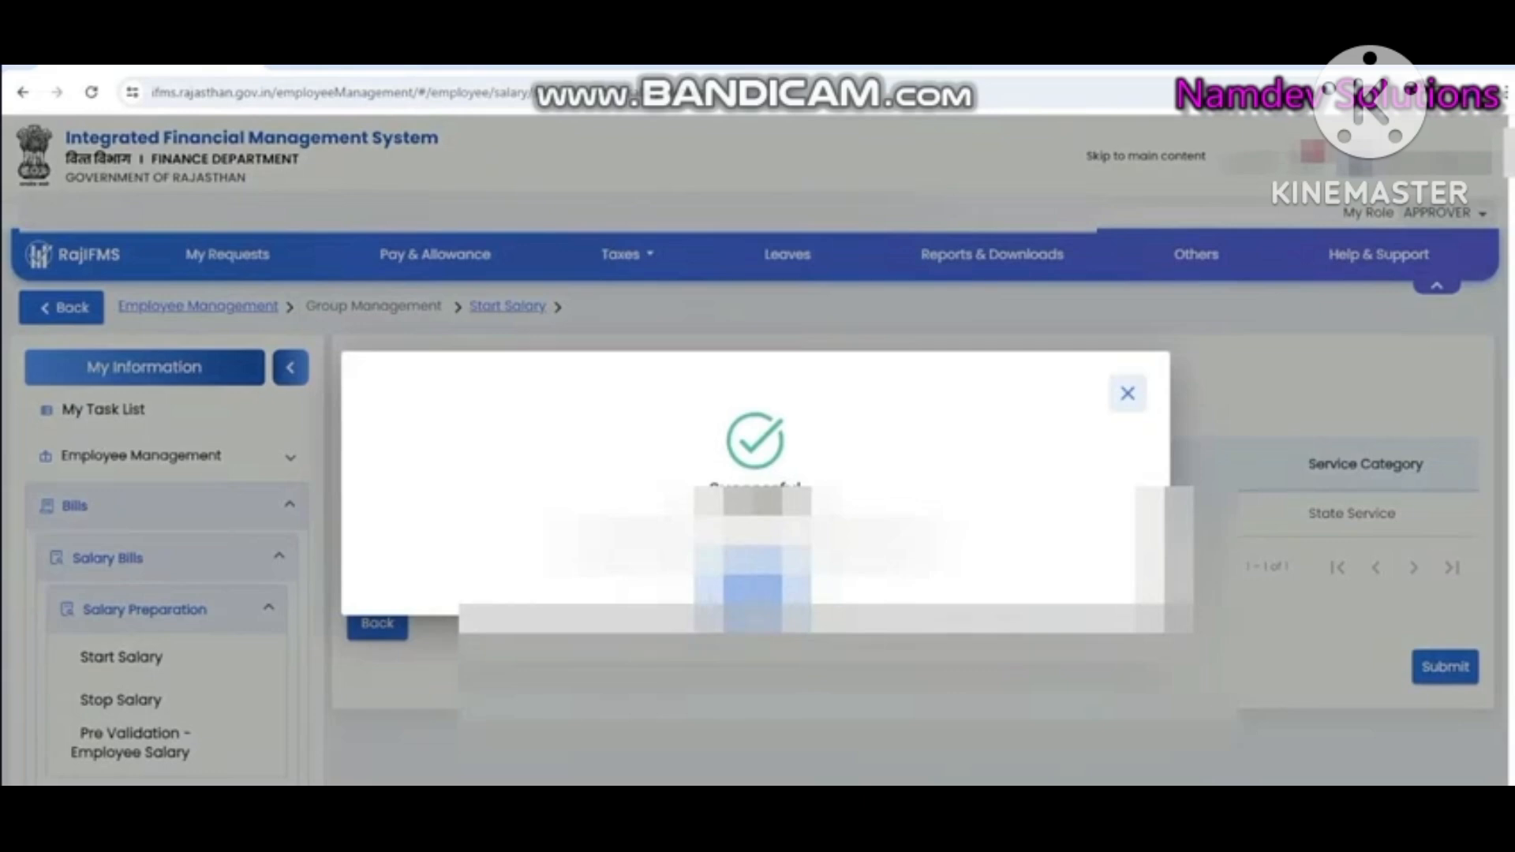
{"action": "left_click", "coordinate": [753, 586]}
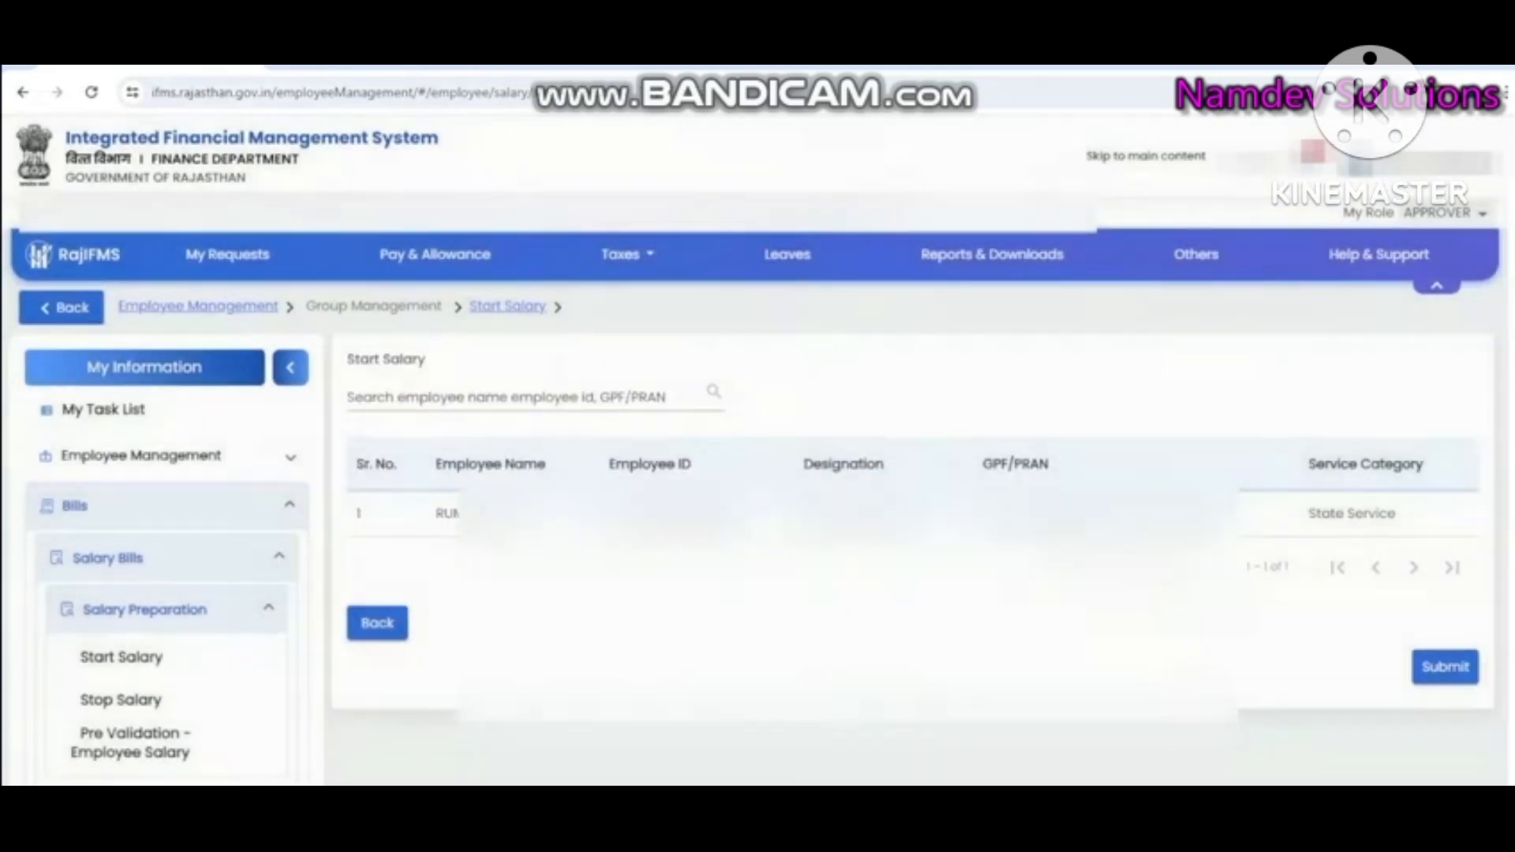